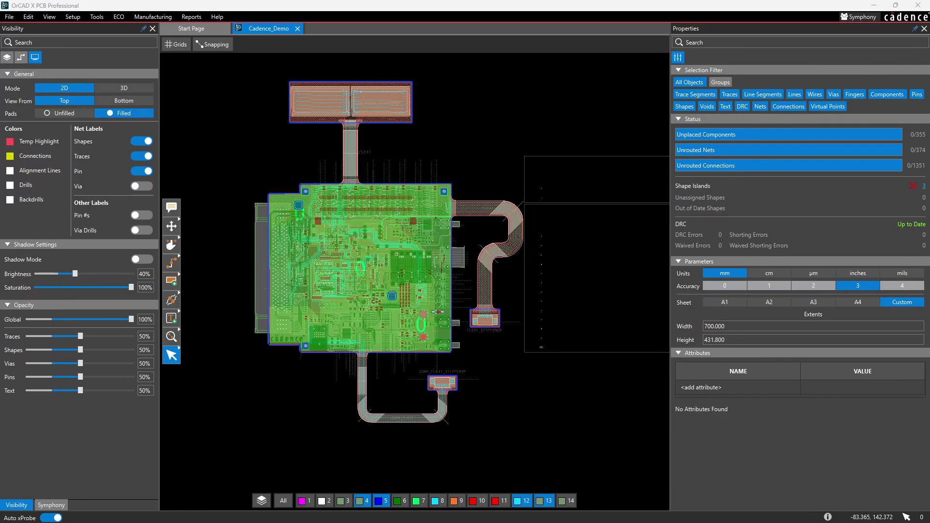
Step: Bring the OrCAD X Cadence_Demo board window into focus
{"action": "left_click", "coordinate": [244, 115]}
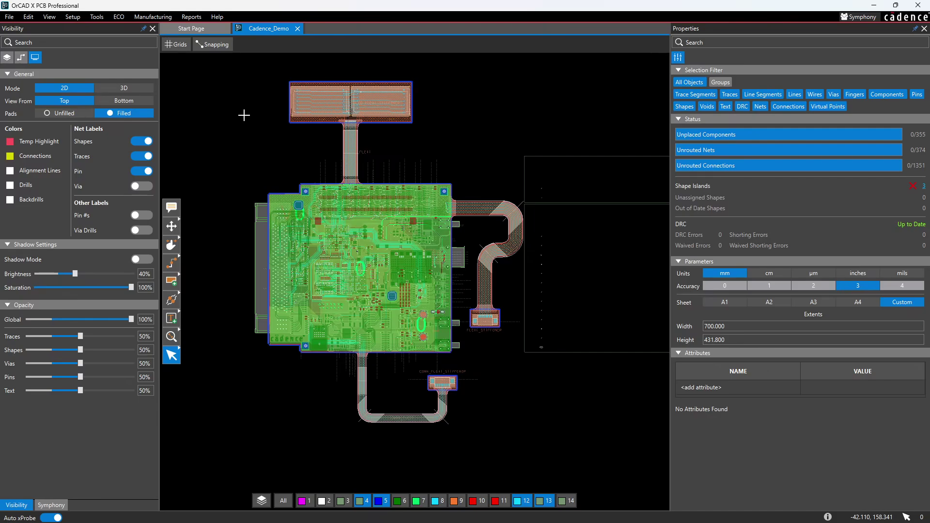
{"action": "left_click", "coordinate": [466, 512]}
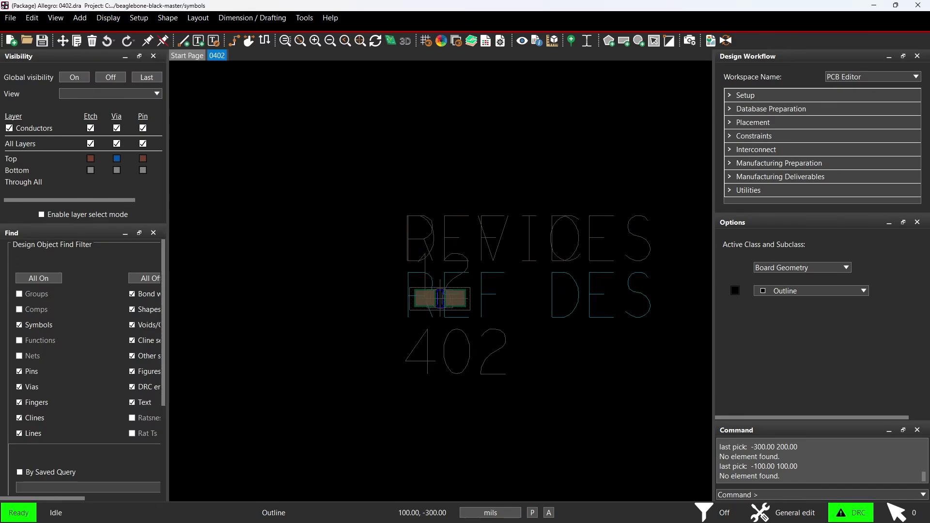
{"action": "mouse_move", "coordinate": [671, 516]}
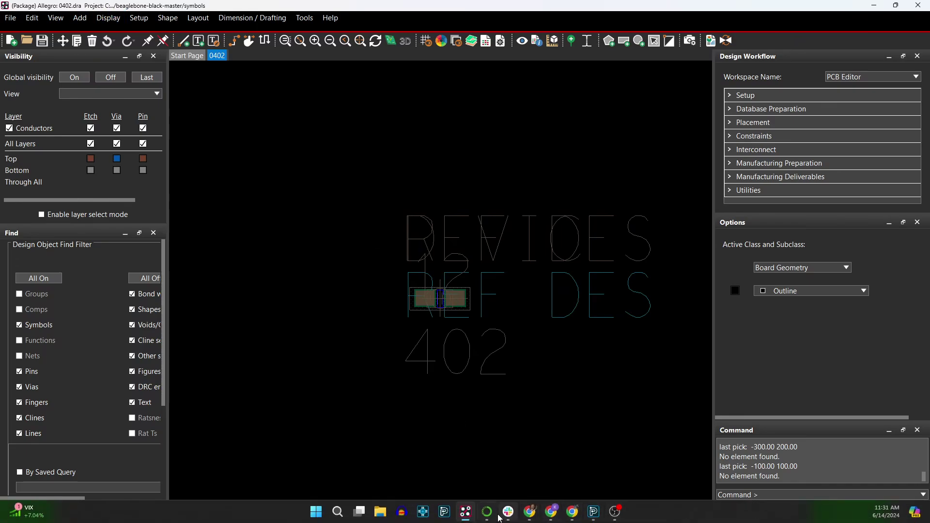
{"action": "left_click", "coordinate": [594, 512]}
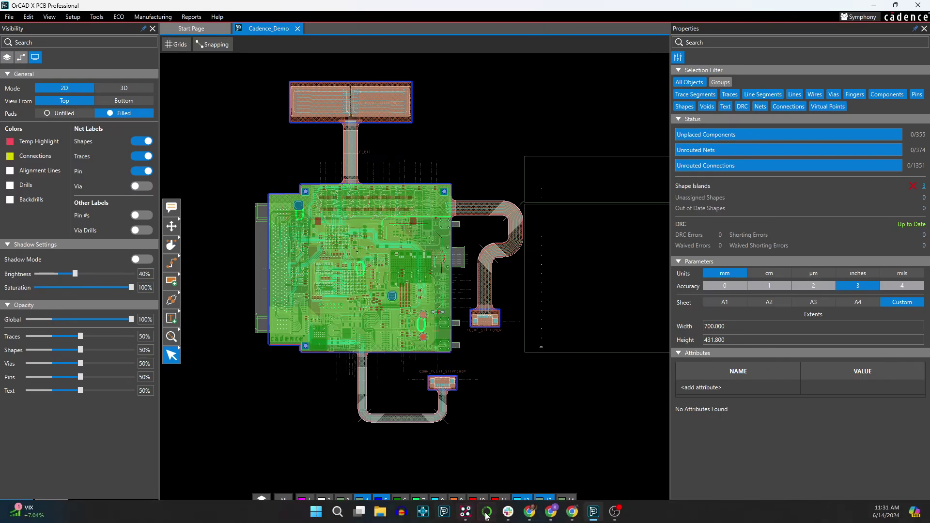
{"action": "left_click", "coordinate": [486, 512]}
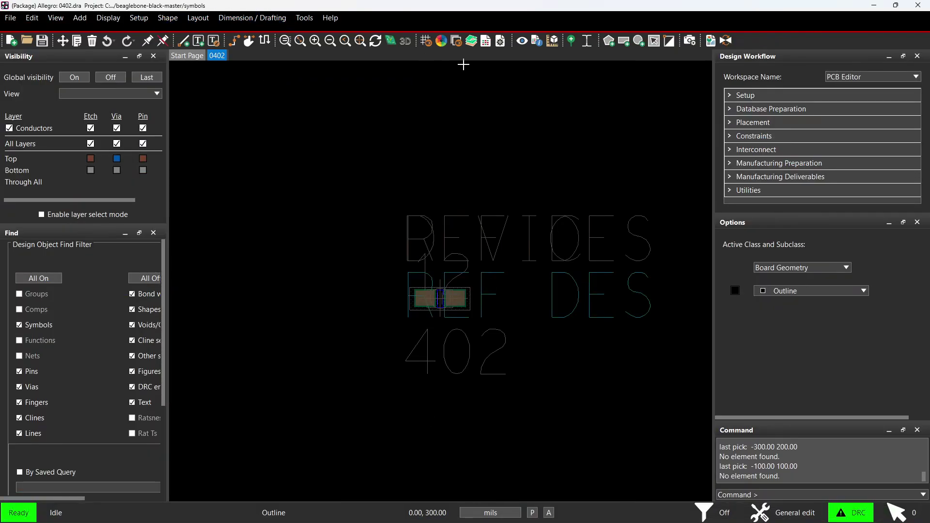
{"action": "left_click", "coordinate": [10, 17]}
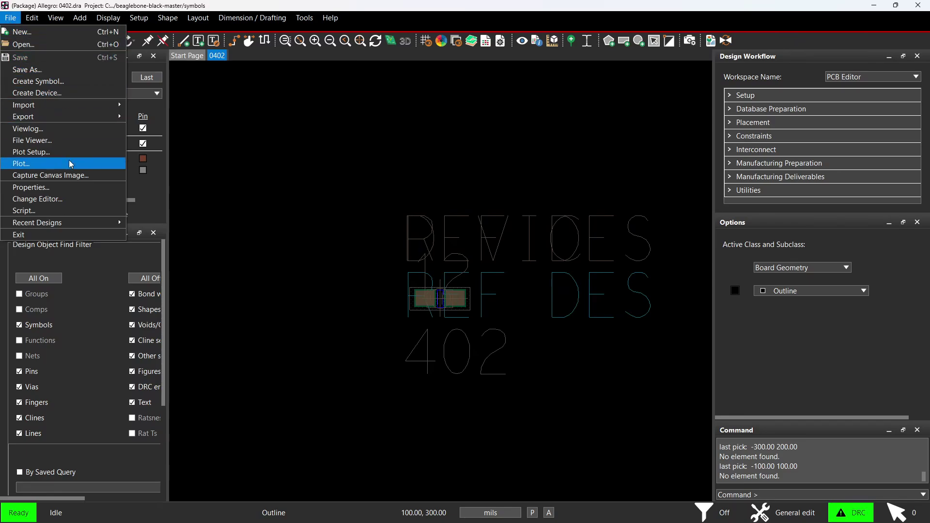
{"action": "mouse_move", "coordinate": [31, 20]}
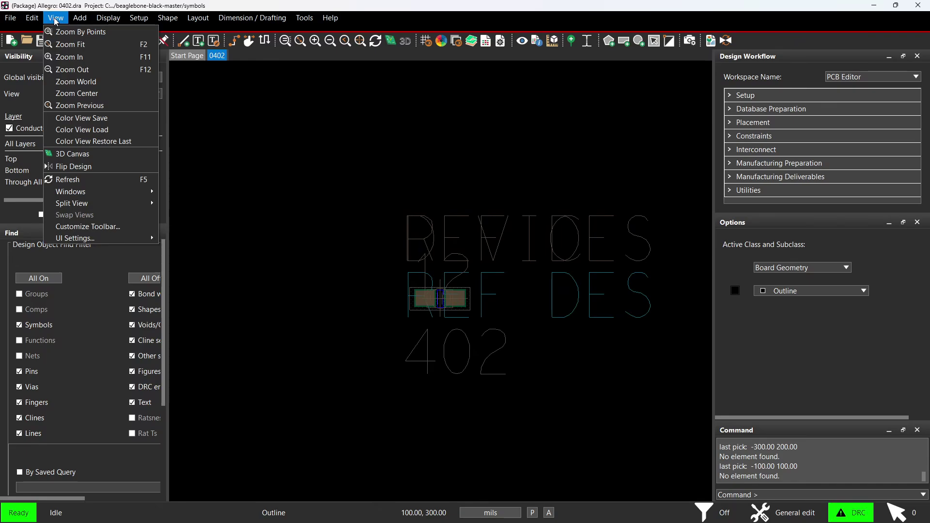
{"action": "mouse_move", "coordinate": [115, 22]}
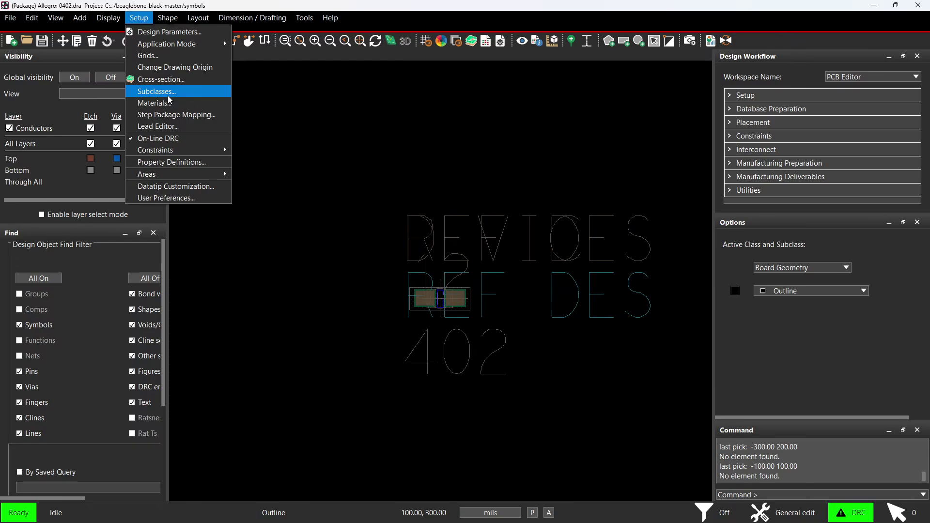
{"action": "left_click", "coordinate": [196, 197]}
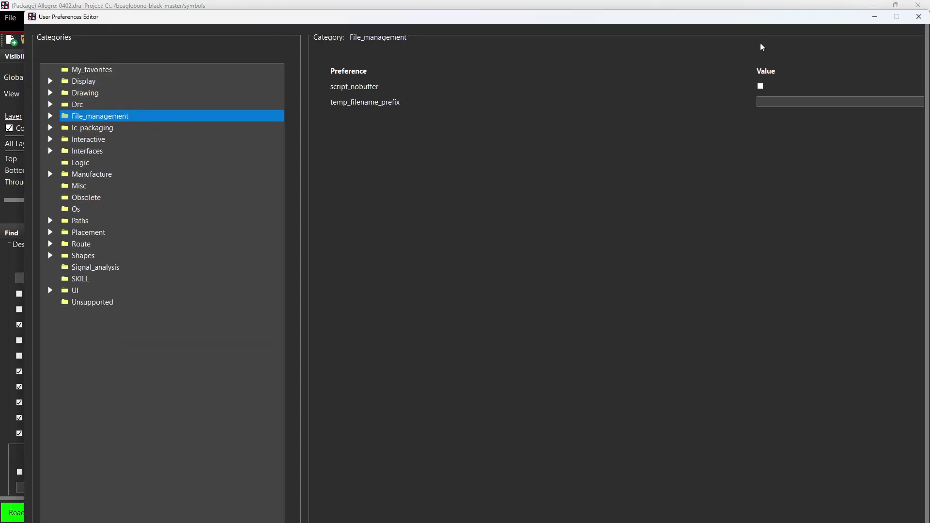
{"action": "left_click", "coordinate": [50, 221]}
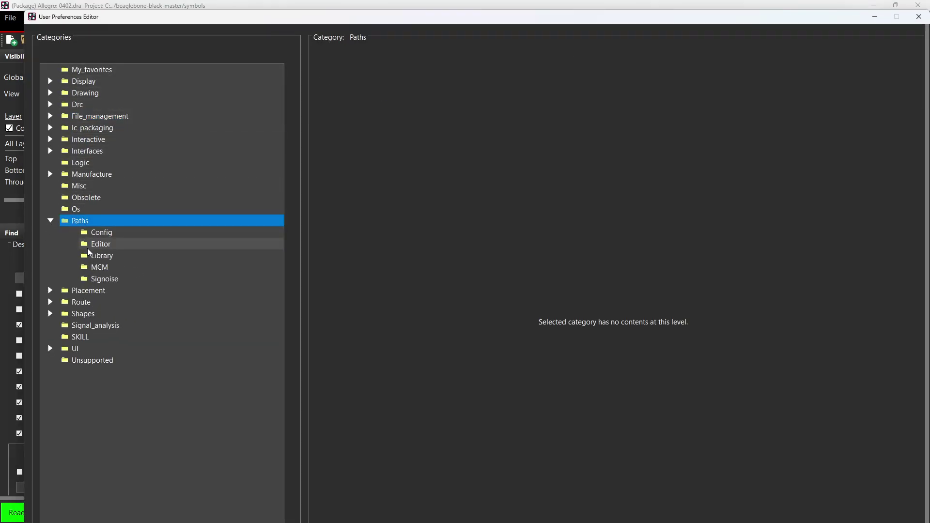
{"action": "left_click", "coordinate": [107, 256]}
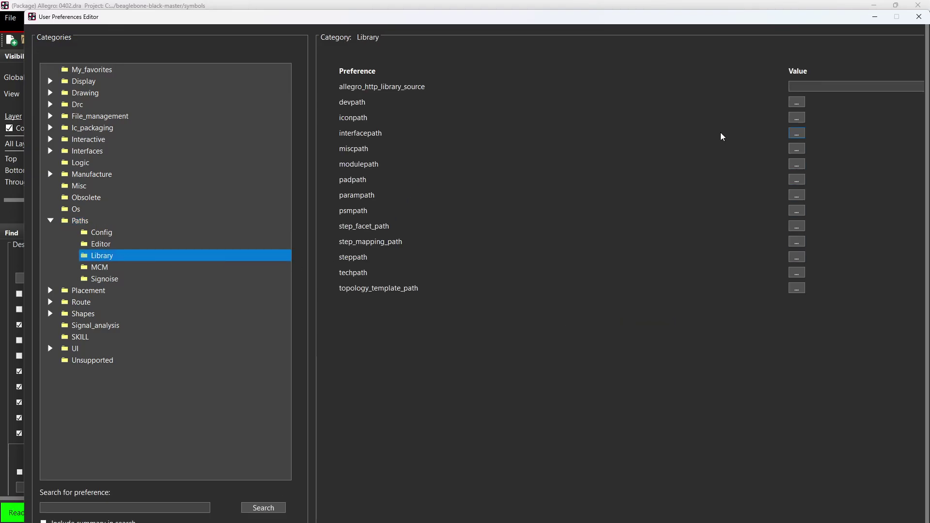
{"action": "left_click", "coordinate": [918, 16]}
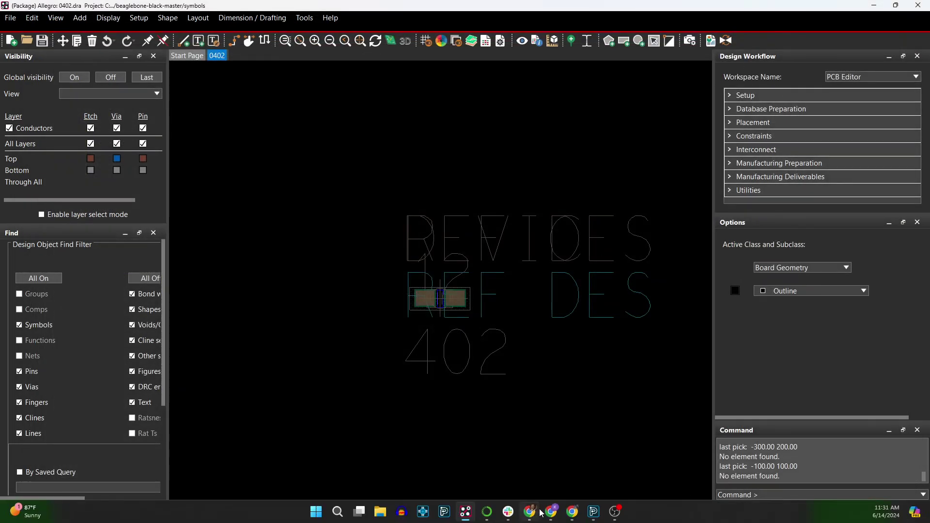
Step: Show the 3D Defaults page of OrCAD X Edit > Preferences, then switch to the Allegro 0402 window
{"action": "left_click", "coordinate": [593, 511]}
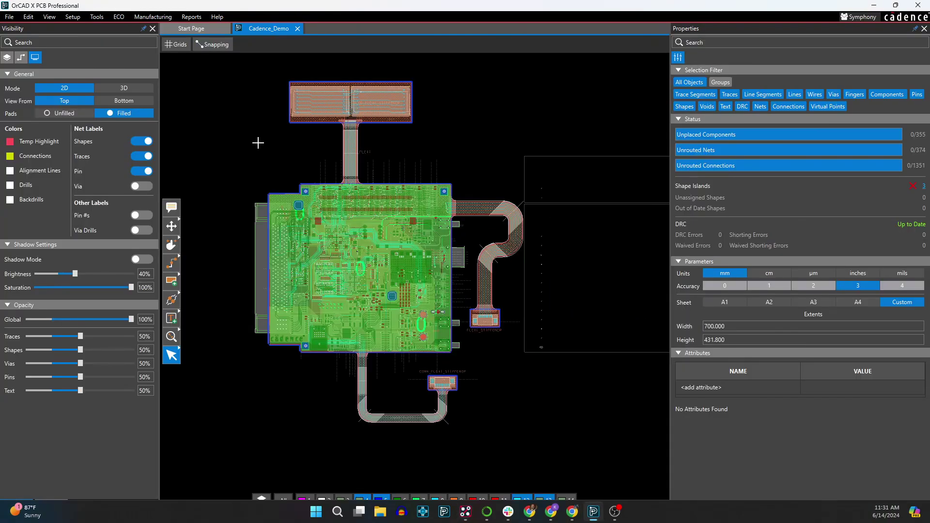
{"action": "left_click", "coordinate": [73, 16]}
{"action": "mouse_move", "coordinate": [54, 18]}
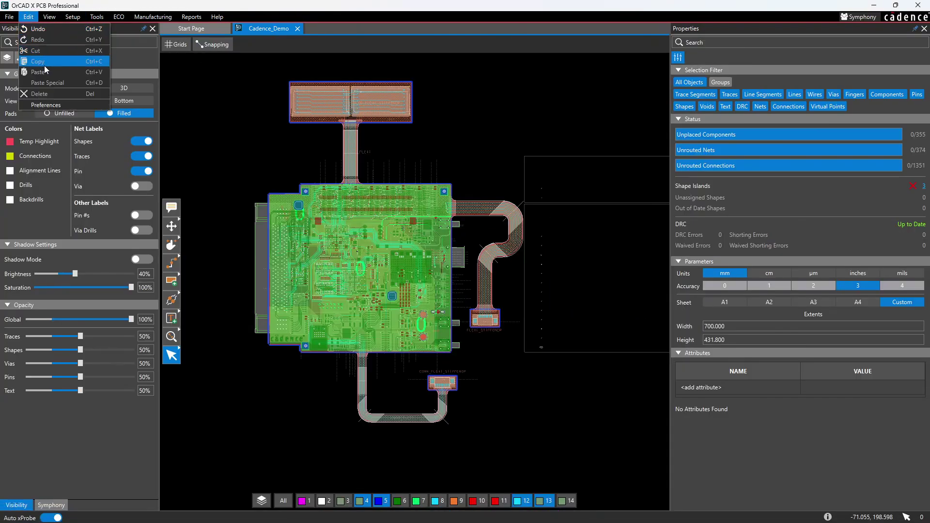
{"action": "left_click", "coordinate": [73, 113]}
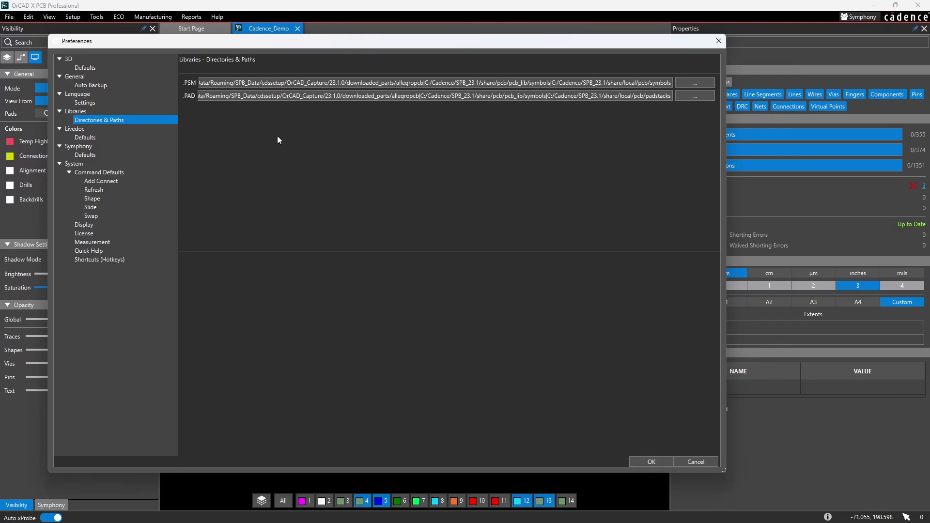
{"action": "left_click", "coordinate": [86, 68]}
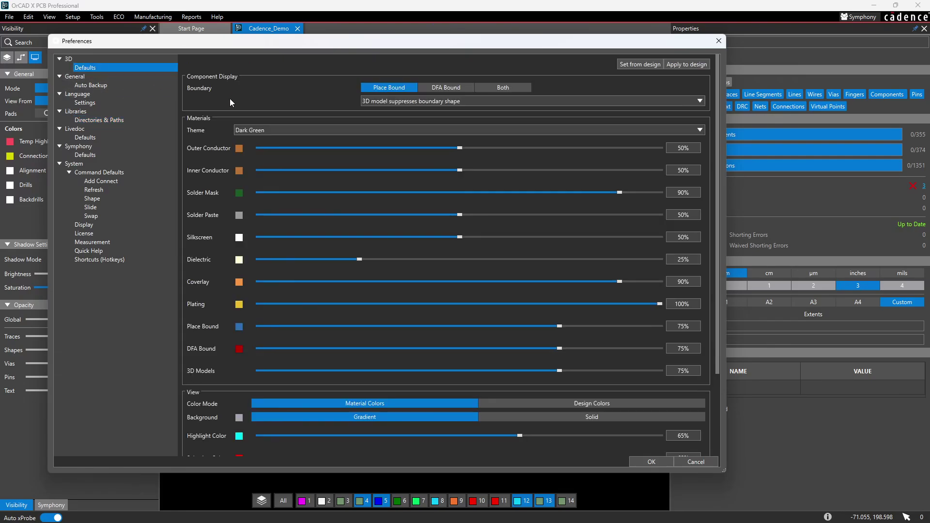
{"action": "scroll", "coordinate": [193, 287], "scroll_direction": "down", "scroll_amount": 3}
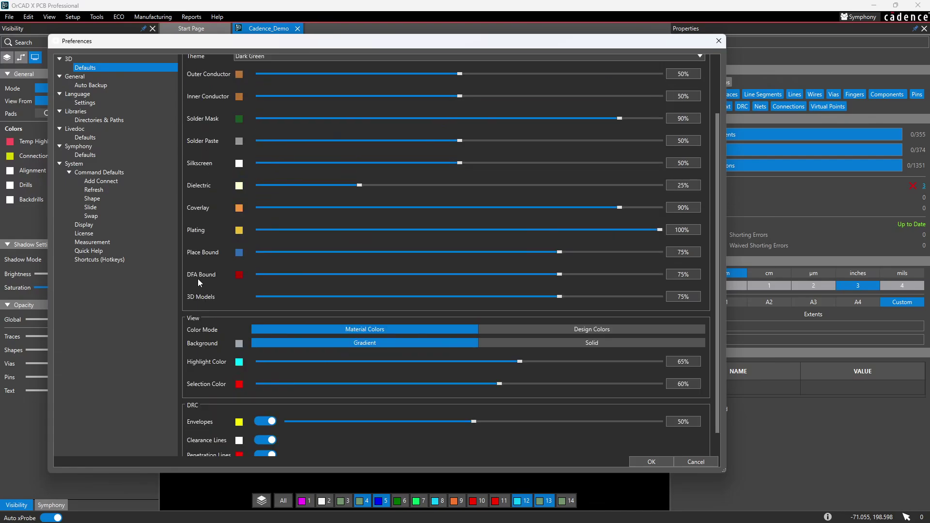
{"action": "left_click", "coordinate": [466, 517]}
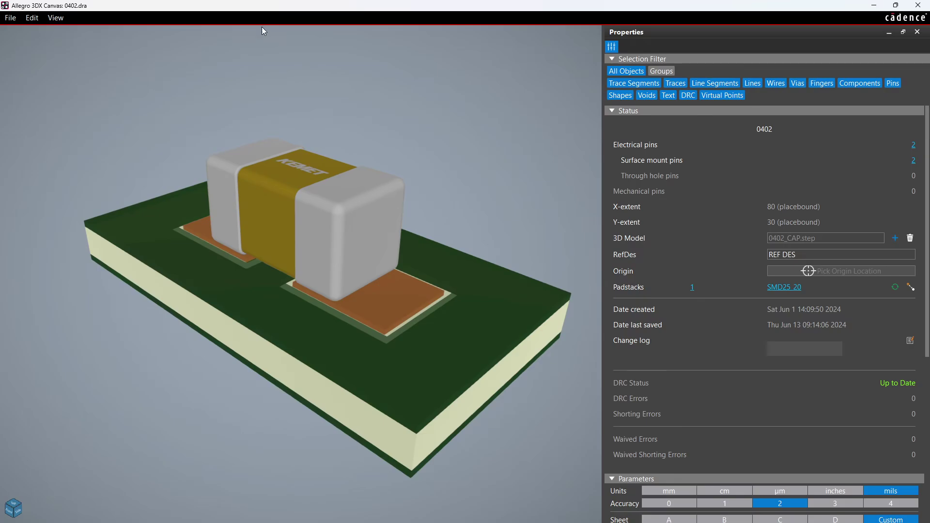
Step: Open View > Visibility in 3DX Canvas beside the 0402 capacitor model
{"action": "left_click", "coordinate": [54, 18]}
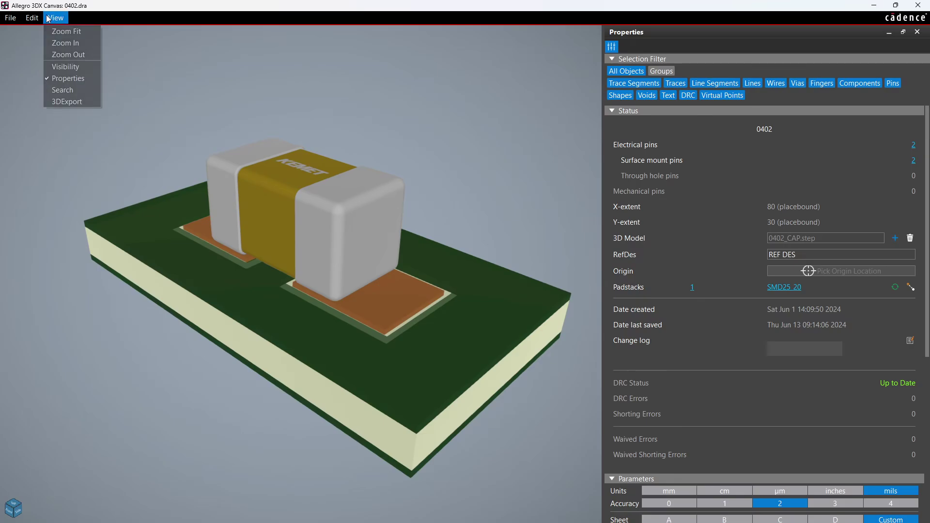
{"action": "left_click", "coordinate": [71, 67]}
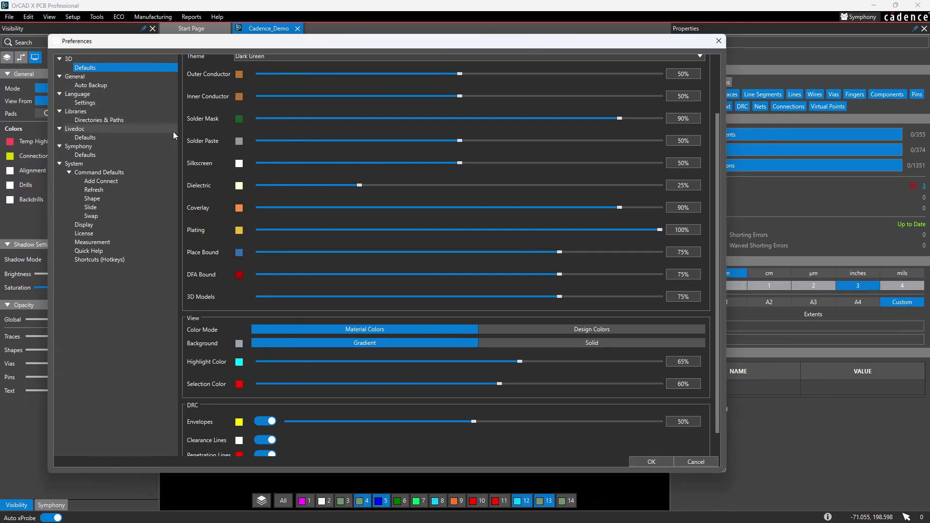
Step: Compare Livedoc Defaults and Symphony Defaults, ending on Symphony with peer cursor size 10
{"action": "scroll", "coordinate": [207, 127], "scroll_direction": "down", "scroll_amount": 1}
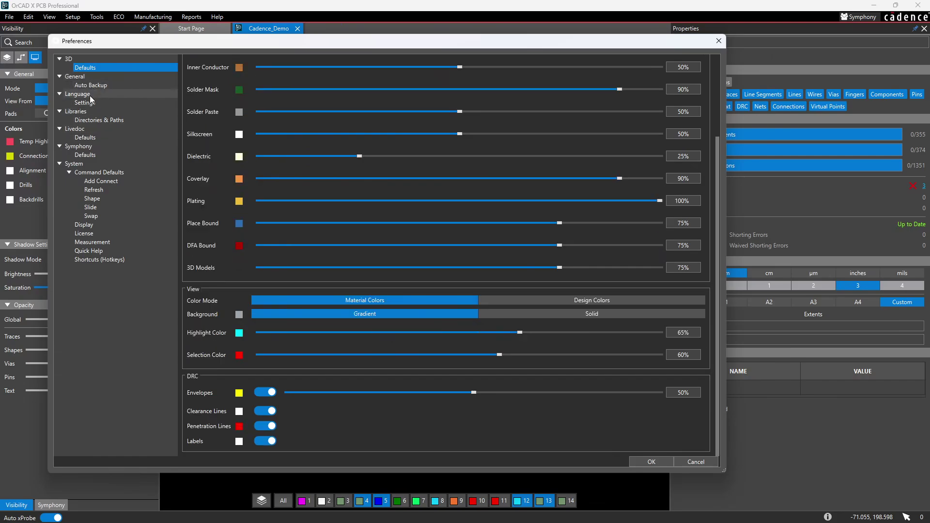
{"action": "left_click", "coordinate": [99, 137]}
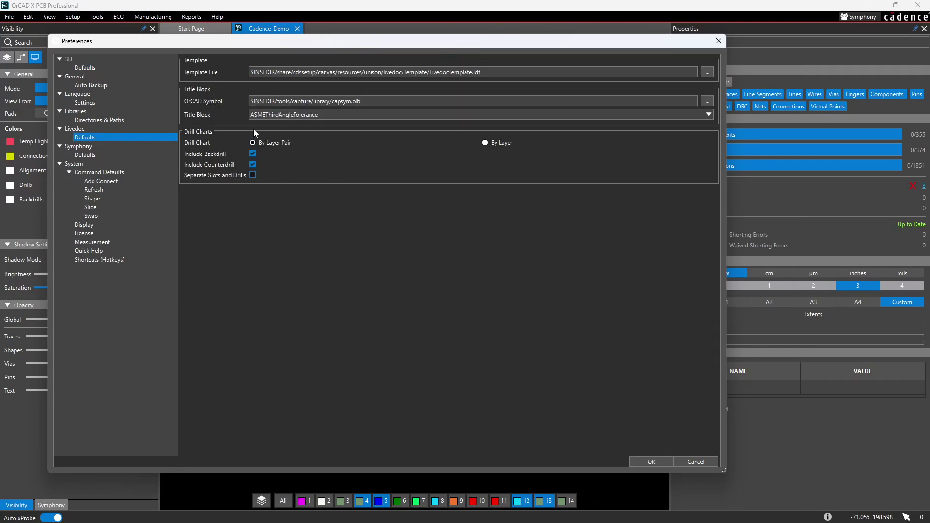
{"action": "left_click", "coordinate": [105, 156]}
{"action": "left_click", "coordinate": [146, 137]}
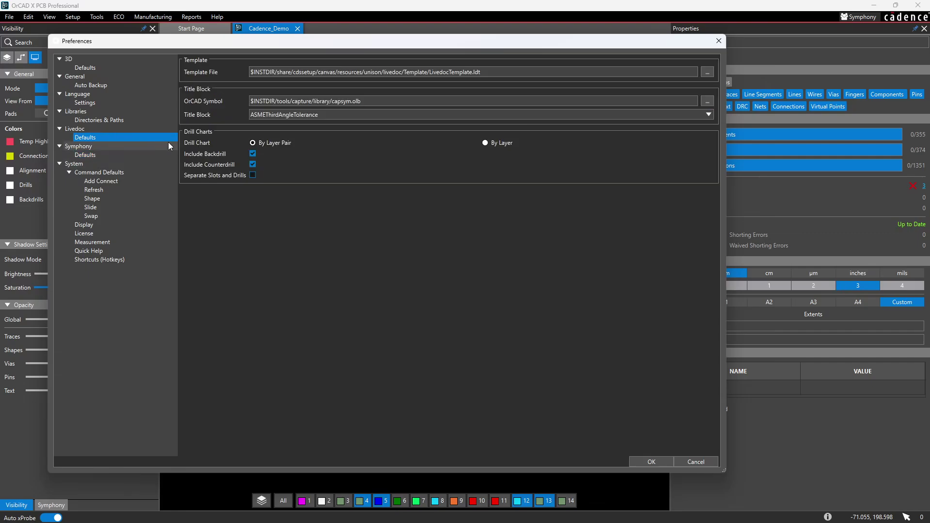
{"action": "left_click", "coordinate": [114, 154]}
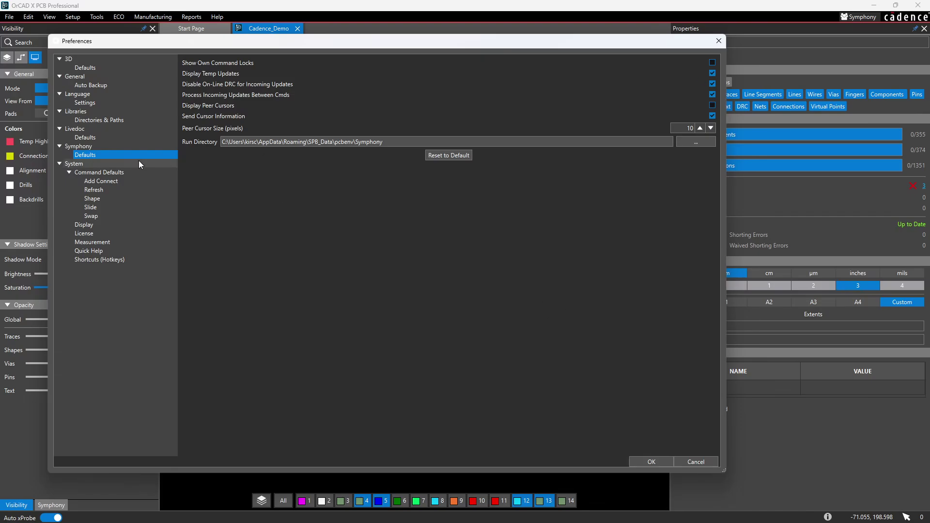
Step: Browse the command defaults for Add Connect, Refresh, Shape and Slide, then Display preferences
{"action": "left_click", "coordinate": [123, 173]}
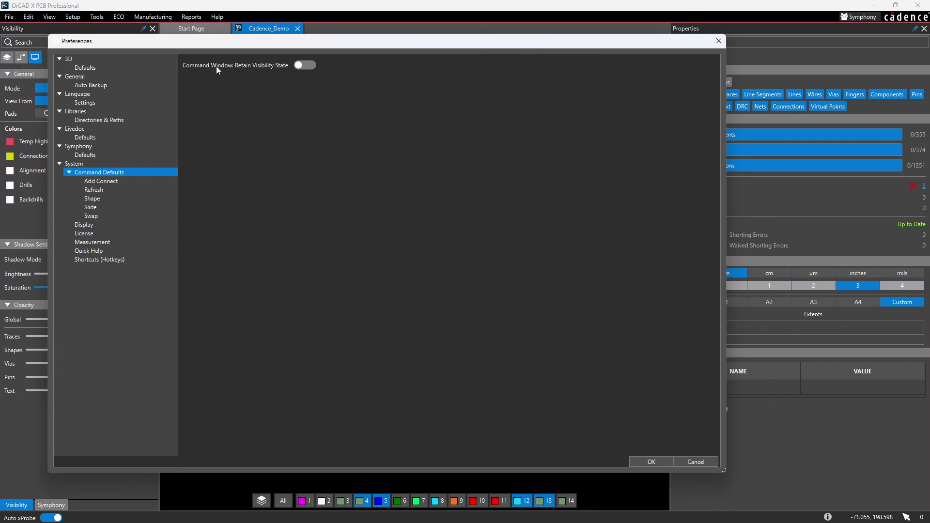
{"action": "left_click", "coordinate": [132, 179]}
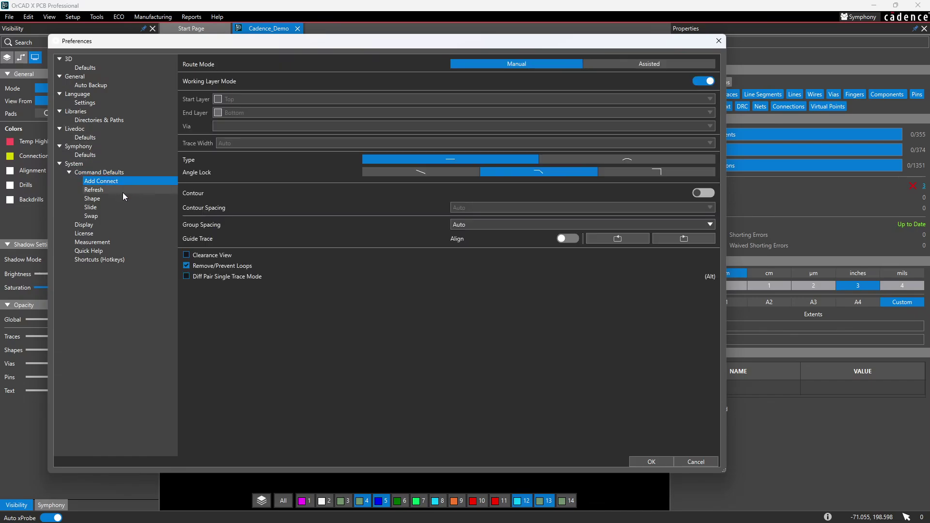
{"action": "left_click", "coordinate": [127, 191]}
{"action": "left_click", "coordinate": [120, 198]}
{"action": "left_click", "coordinate": [113, 208]}
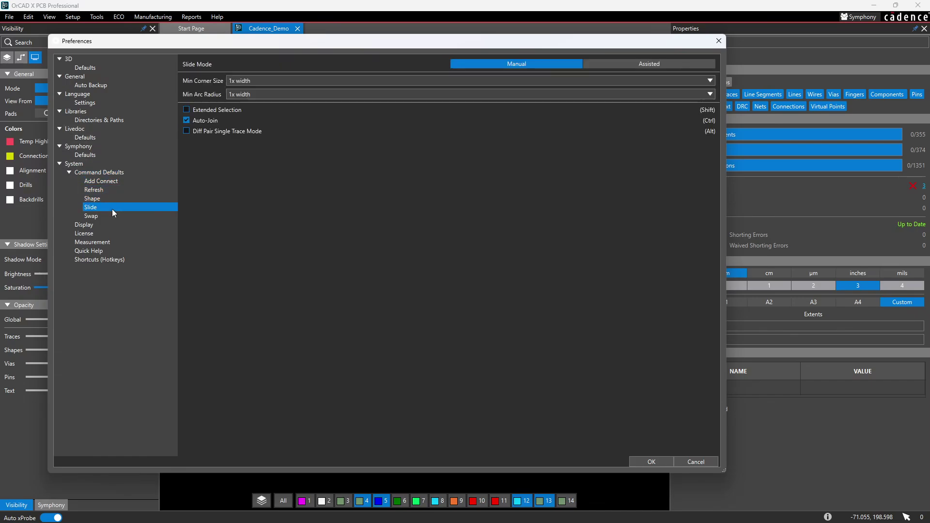
{"action": "left_click", "coordinate": [110, 224]}
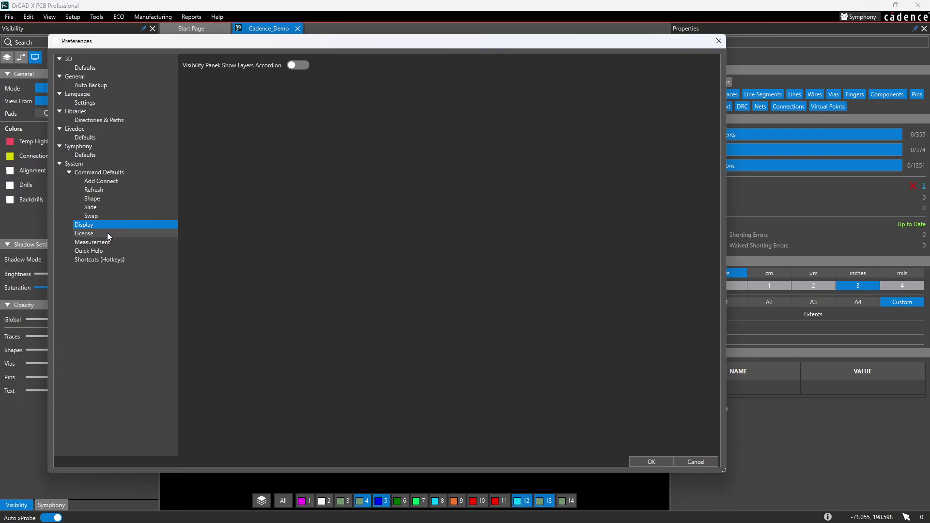
Step: Step through License, Measurement and Quick Help to the Shortcuts (Hotkeys) table
{"action": "left_click", "coordinate": [107, 232]}
{"action": "left_click", "coordinate": [116, 241]}
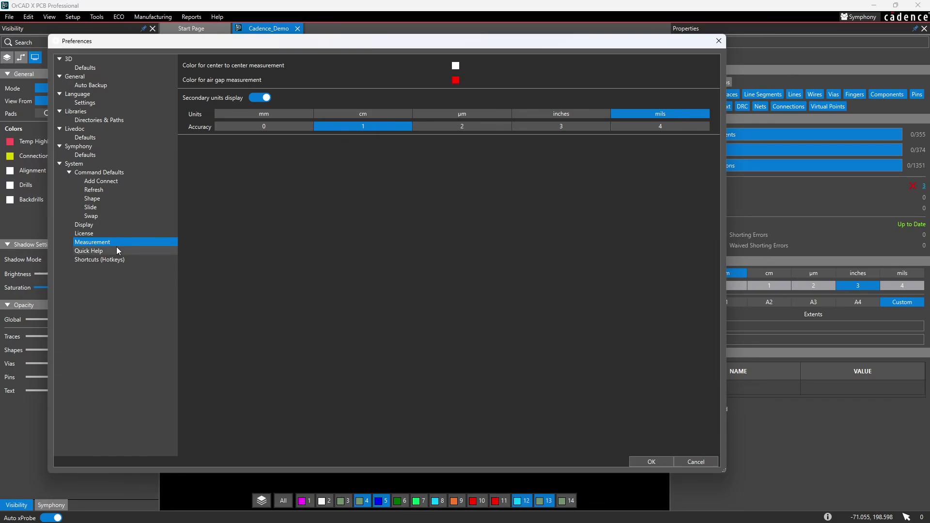
{"action": "left_click", "coordinate": [116, 250]}
{"action": "left_click", "coordinate": [118, 258]}
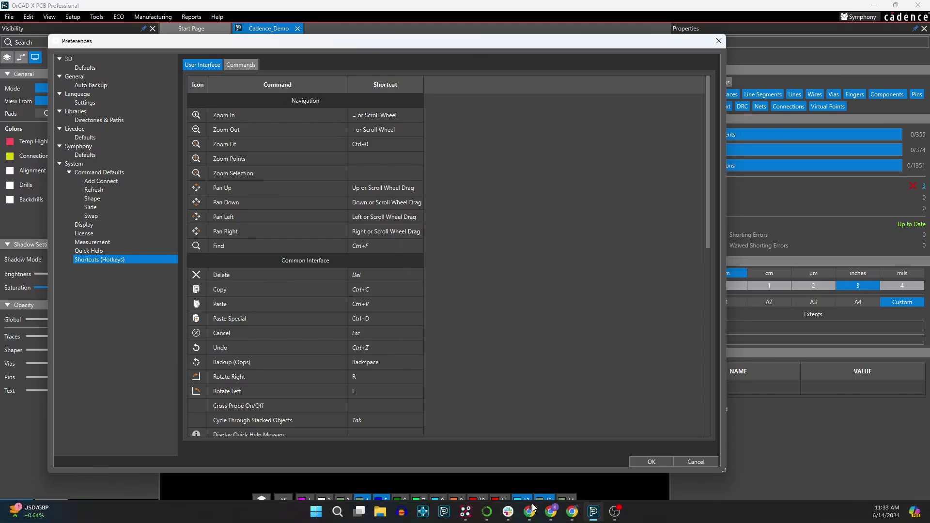
Step: In Allegro's 0402 window, view the Tools > Utilities > Env Variables list, then close it
{"action": "left_click", "coordinate": [465, 511]}
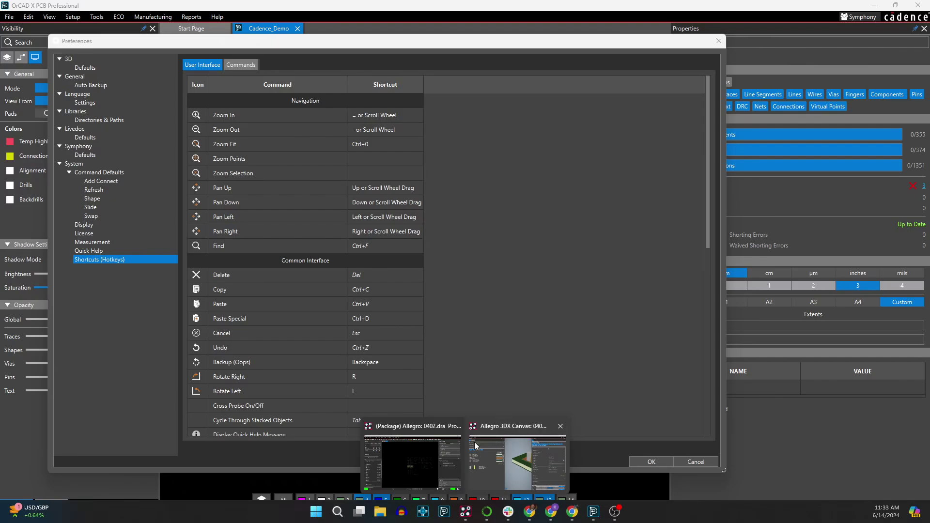
{"action": "left_click", "coordinate": [412, 451]}
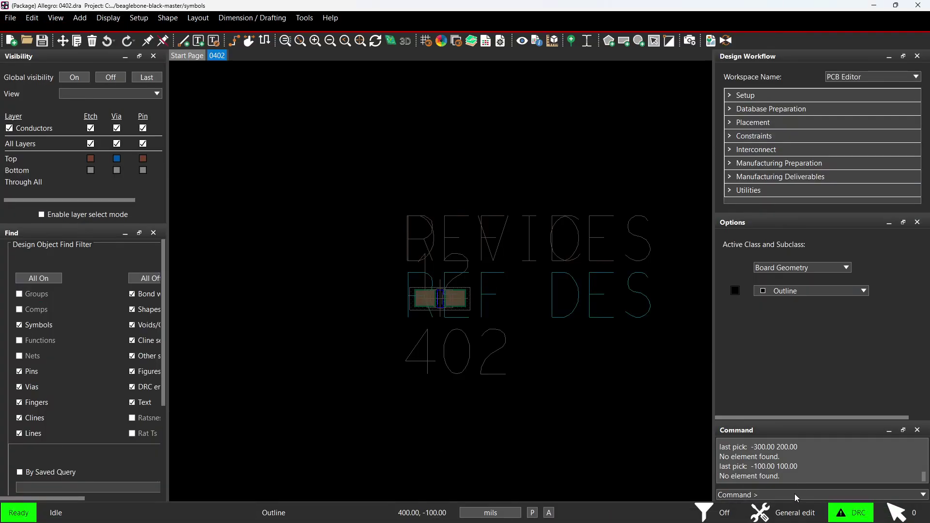
{"action": "left_click", "coordinate": [271, 18]}
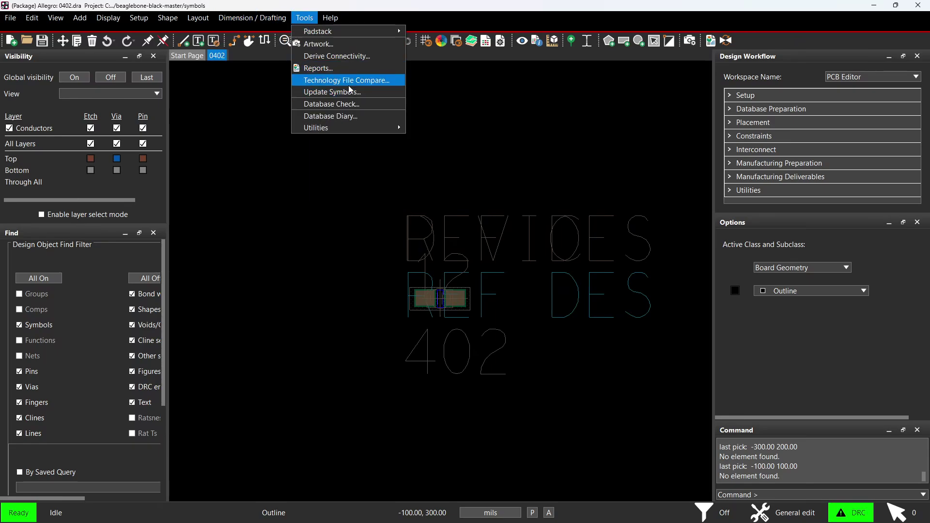
{"action": "mouse_move", "coordinate": [356, 129]}
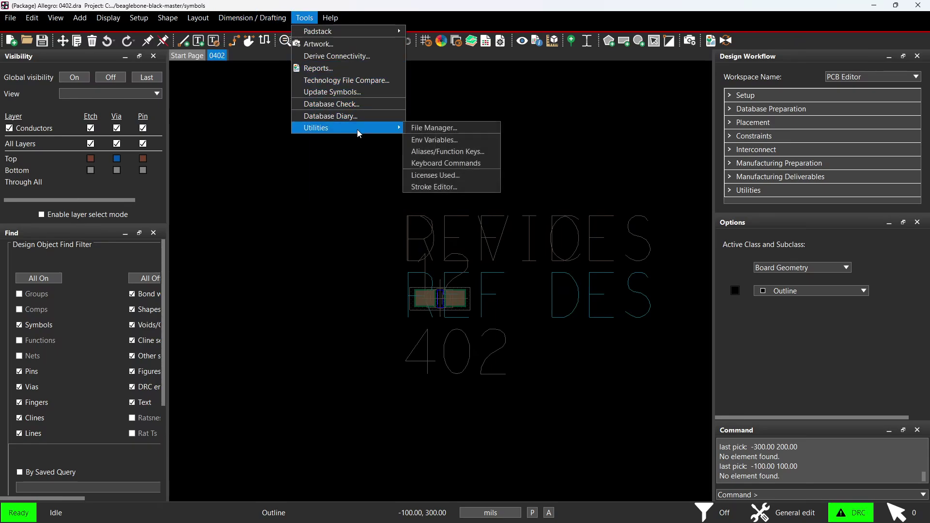
{"action": "left_click", "coordinate": [452, 140]}
{"action": "left_click_drag", "start_coordinate": [612, 166], "coordinate": [367, 95]}
{"action": "scroll", "coordinate": [134, 273], "scroll_direction": "down", "scroll_amount": 15}
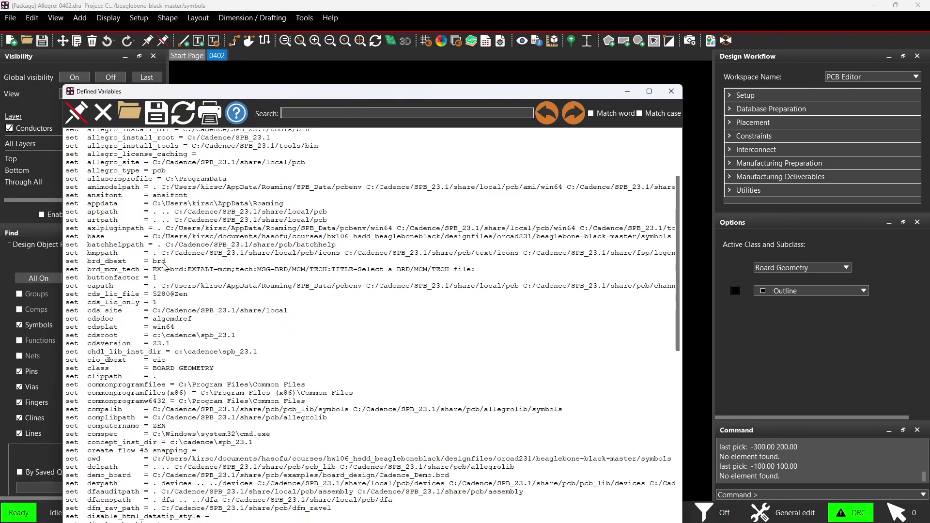
{"action": "left_click", "coordinate": [671, 91]}
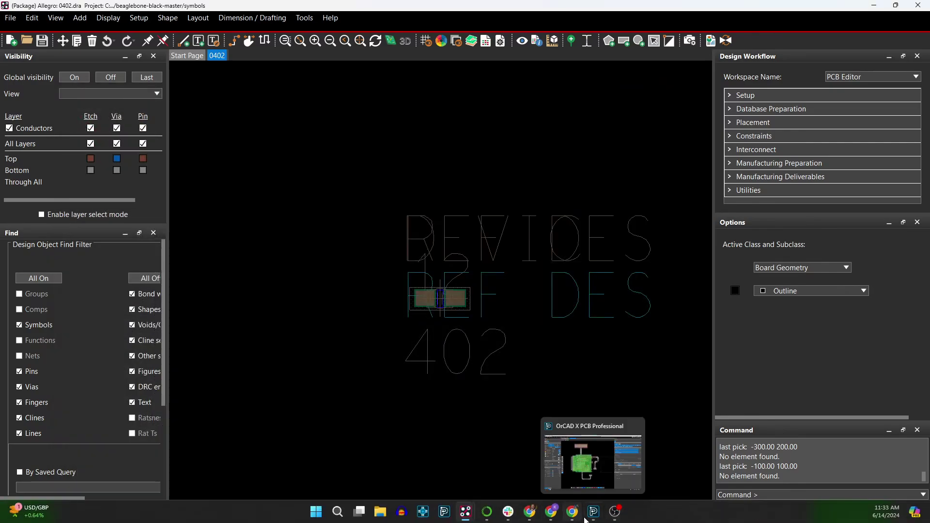
Step: Back in OrCAD X Preferences, inspect the Zoom Points shortcut without changing it
{"action": "left_click", "coordinate": [592, 515]}
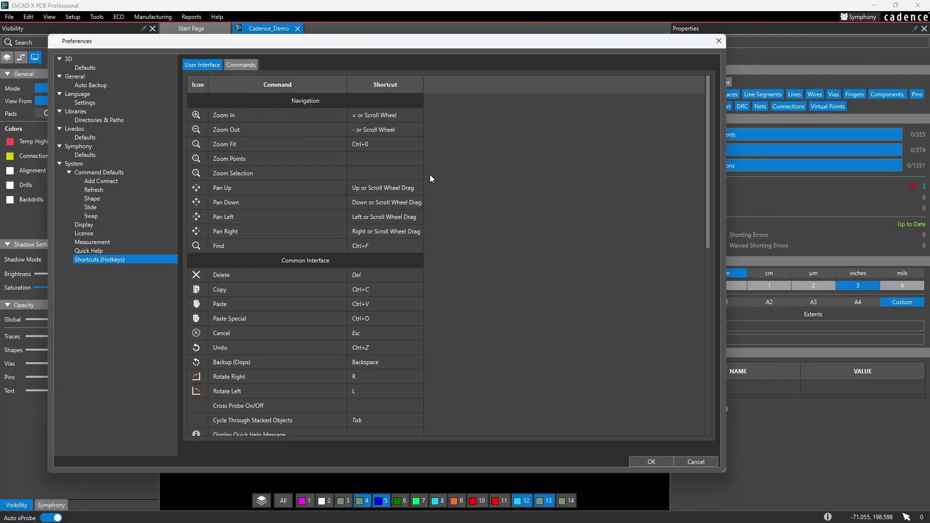
{"action": "left_click", "coordinate": [386, 160]}
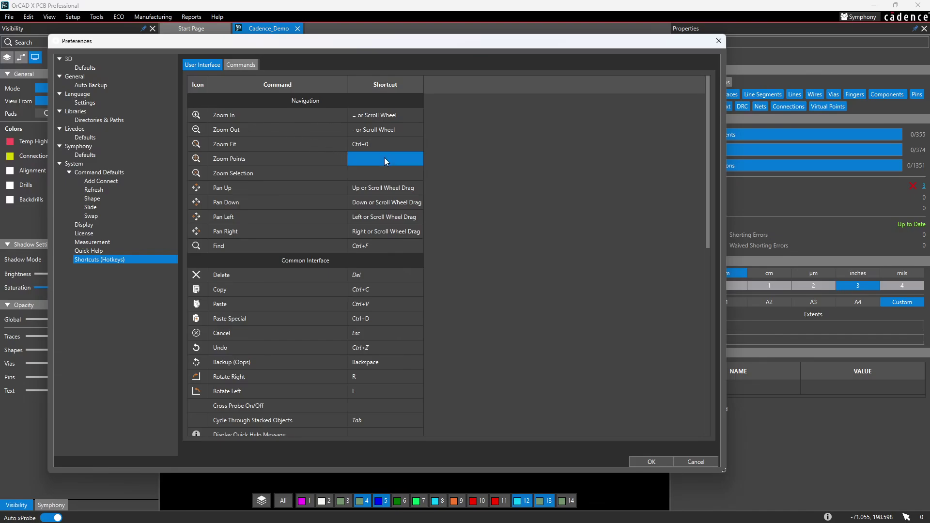
{"action": "left_click", "coordinate": [392, 158]}
{"action": "left_click", "coordinate": [444, 160]}
{"action": "scroll", "coordinate": [407, 271], "scroll_direction": "down", "scroll_amount": 5}
{"action": "scroll", "coordinate": [407, 275], "scroll_direction": "down", "scroll_amount": 3}
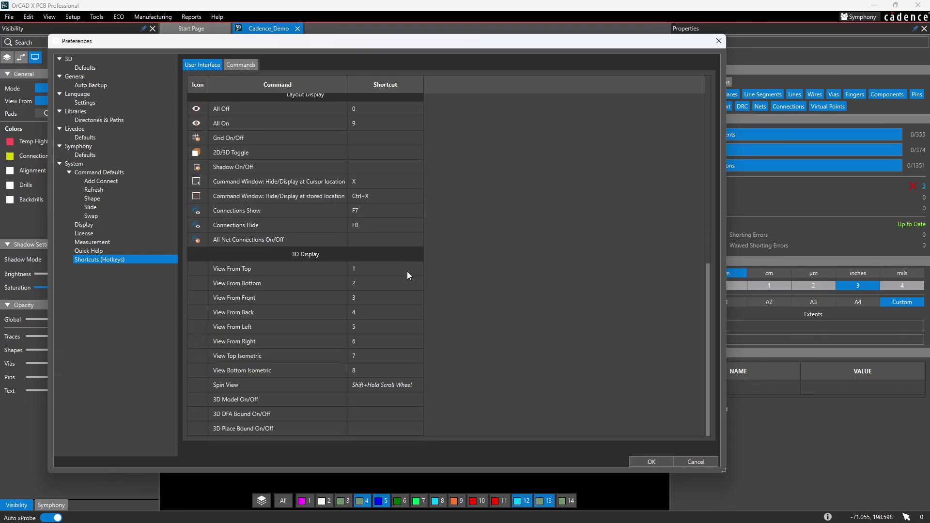
{"action": "scroll", "coordinate": [398, 295], "scroll_direction": "up", "scroll_amount": 8}
{"action": "scroll", "coordinate": [402, 293], "scroll_direction": "up", "scroll_amount": 1}
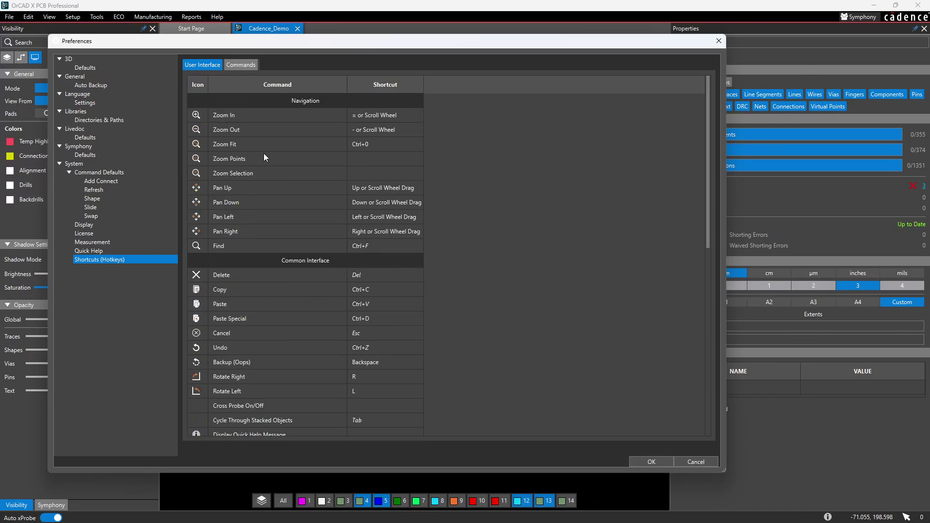
Step: Compare the Layout and User Interface hotkey tabs, checking the Rotate Right and Rotate Left entries
{"action": "left_click", "coordinate": [244, 66]}
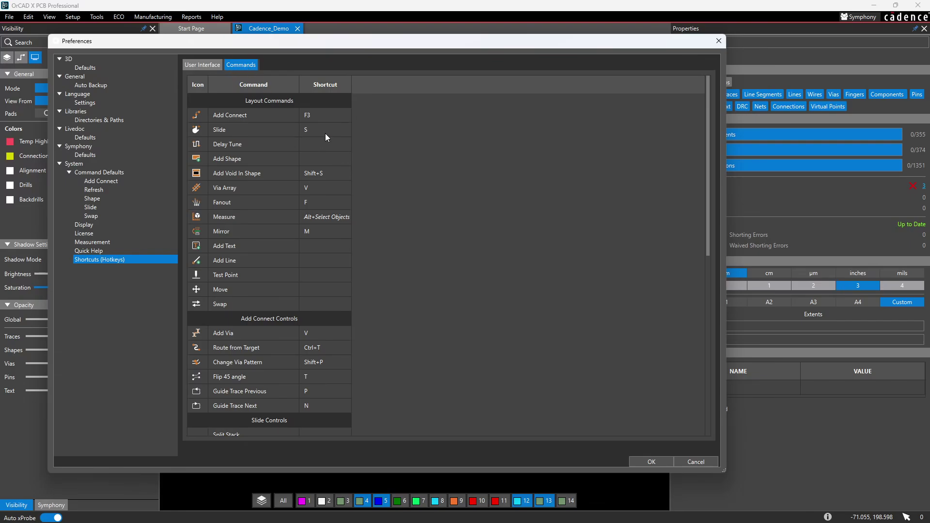
{"action": "left_click", "coordinate": [198, 65]}
{"action": "scroll", "coordinate": [318, 326], "scroll_direction": "down", "scroll_amount": 9}
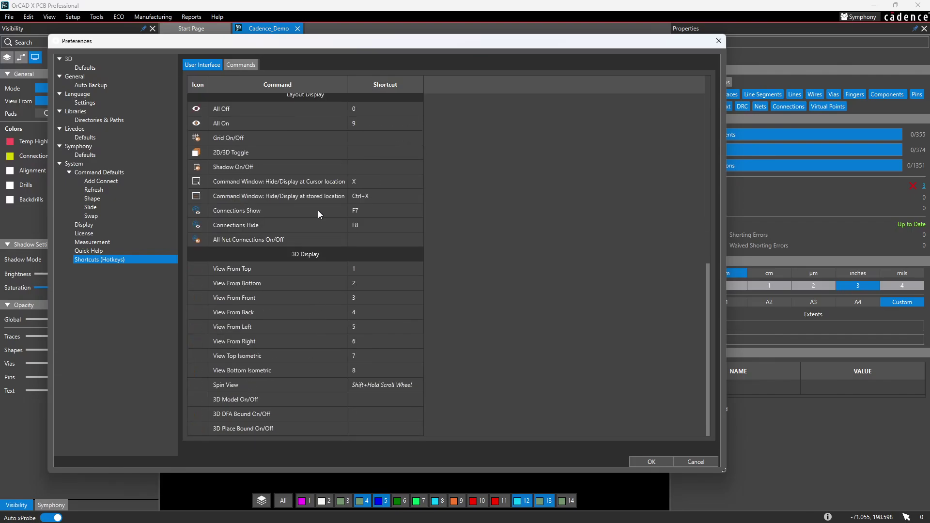
{"action": "scroll", "coordinate": [323, 230], "scroll_direction": "up", "scroll_amount": 5}
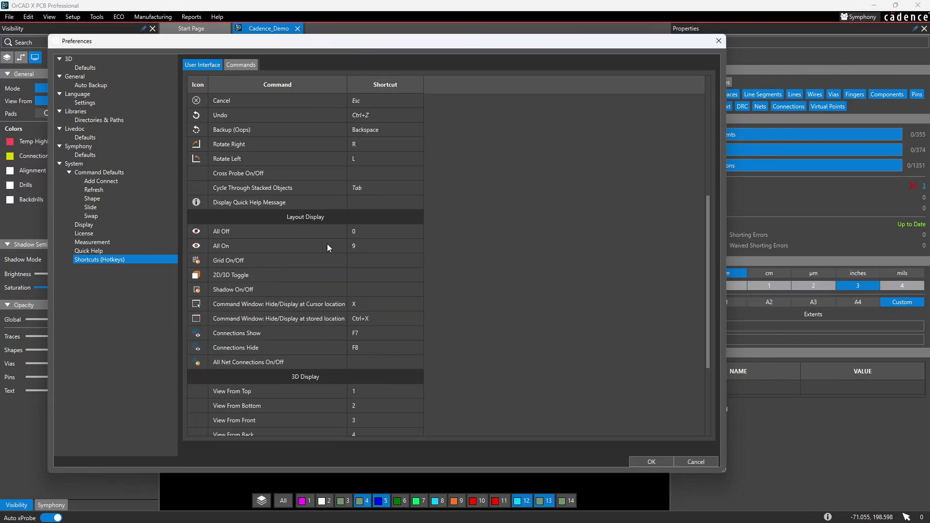
{"action": "left_click", "coordinate": [370, 147]}
{"action": "left_click", "coordinate": [365, 157]}
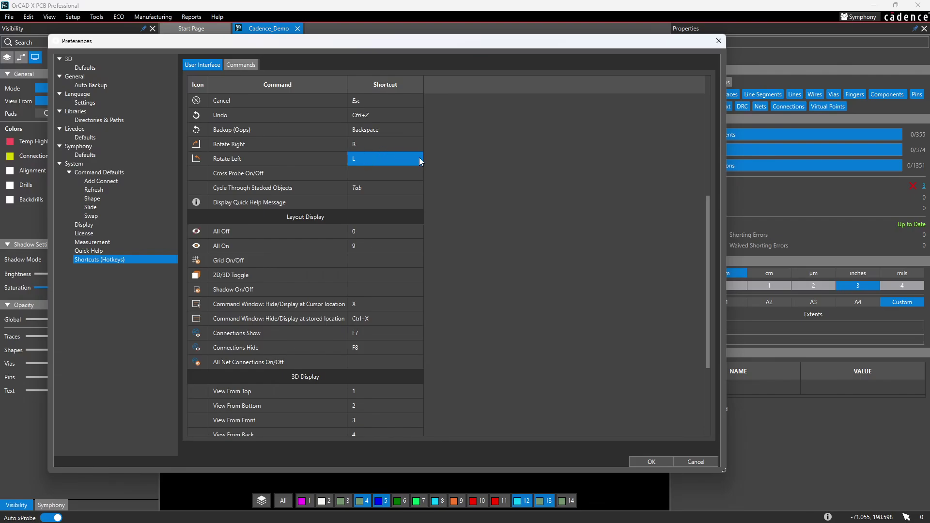
{"action": "scroll", "coordinate": [634, 399], "scroll_direction": "down", "scroll_amount": 3}
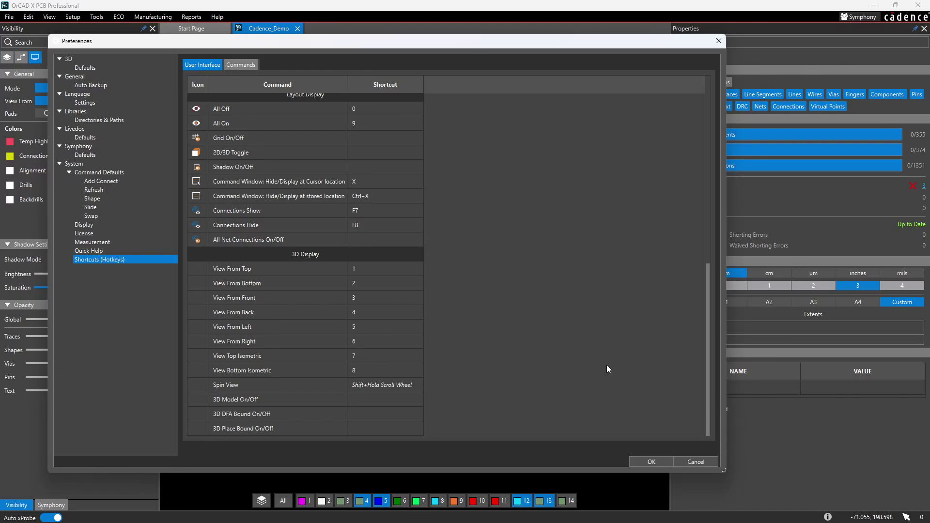
Step: Close OrCAD X Preferences with OK and switch to the Allegro 0402 footprint
{"action": "left_click", "coordinate": [650, 463]}
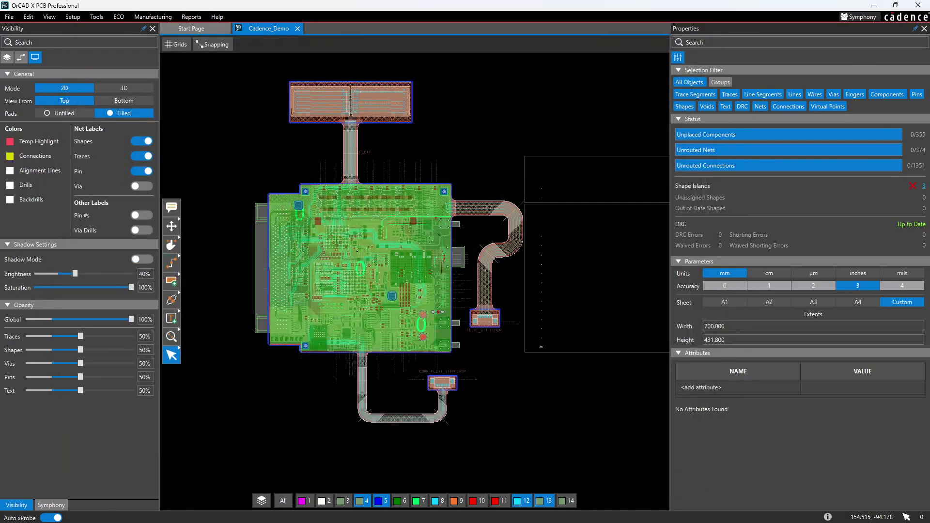
{"action": "left_click", "coordinate": [465, 511]}
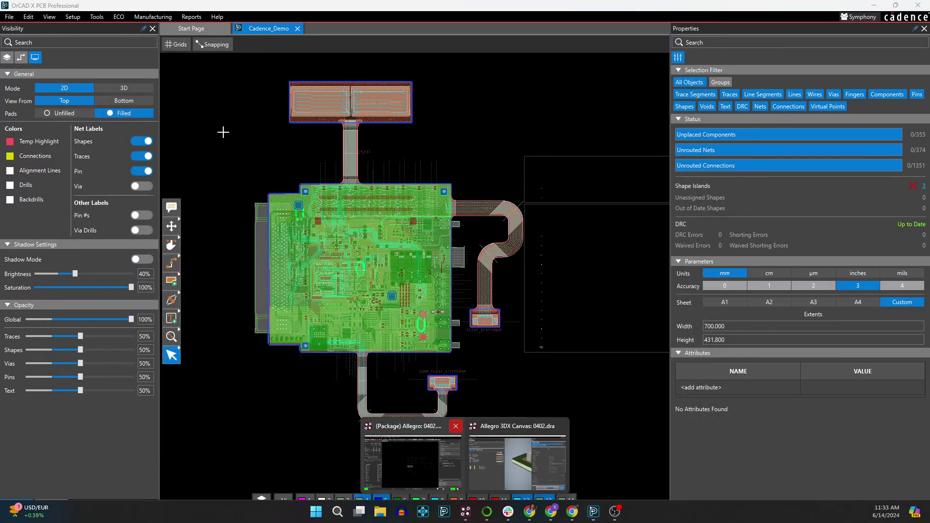
{"action": "left_click", "coordinate": [436, 439]}
Step: View the Display and Shapes tabs of Setup > Design Parameters, then close the editor
{"action": "left_click", "coordinate": [139, 18]}
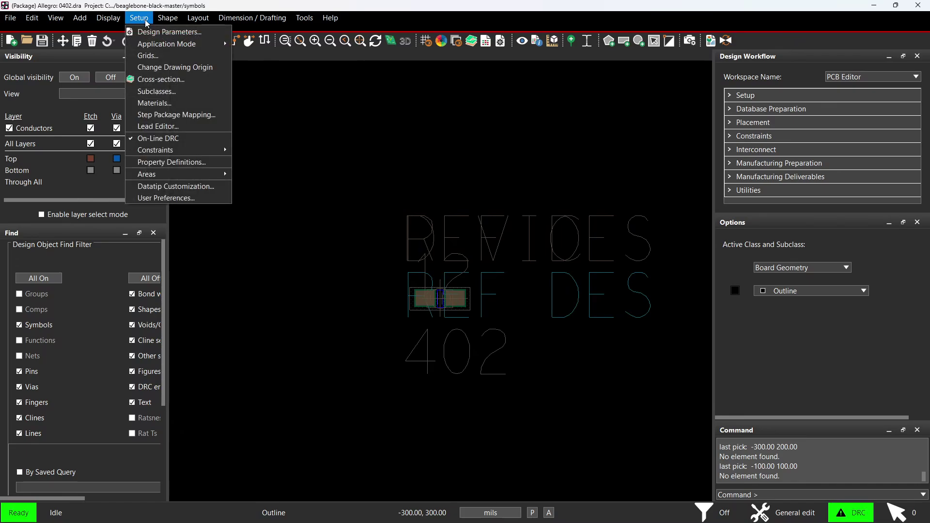
{"action": "left_click", "coordinate": [155, 28]}
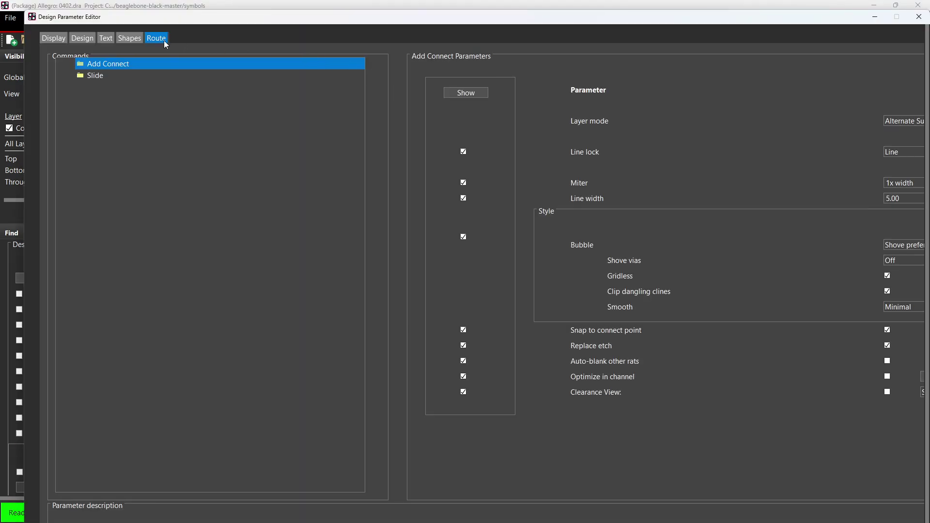
{"action": "left_click", "coordinate": [61, 38]}
{"action": "left_click", "coordinate": [121, 37]}
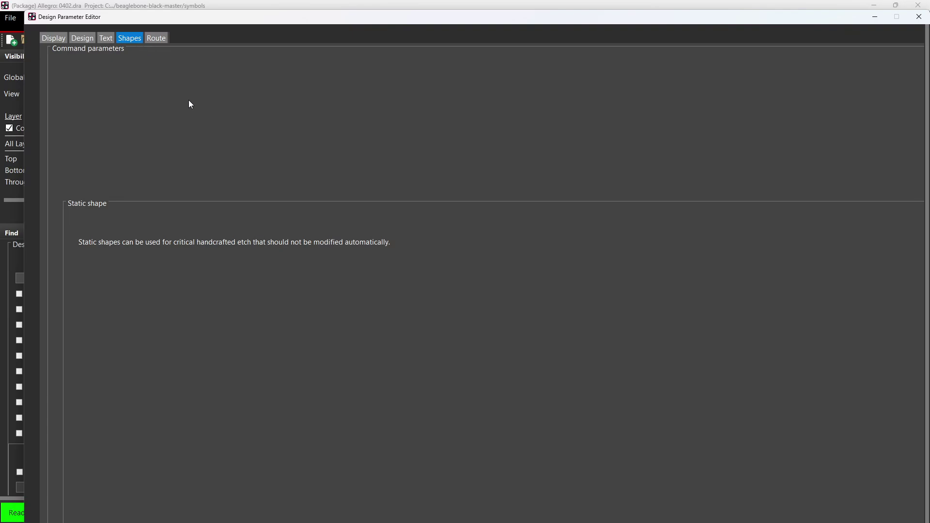
{"action": "left_click", "coordinate": [919, 16]}
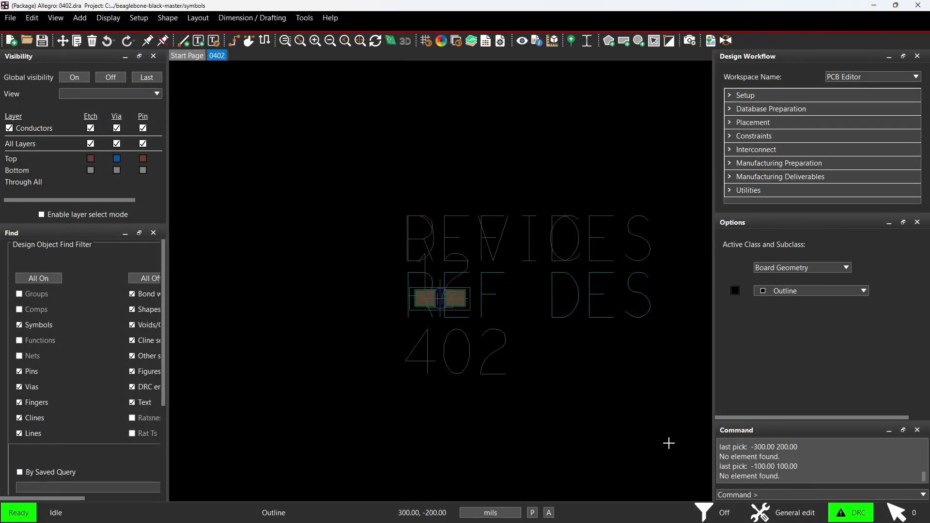
Step: On the OrCAD X board, browse the File, Edit and View menus, keeping View > Panels > Properties shown
{"action": "left_click", "coordinate": [593, 515]}
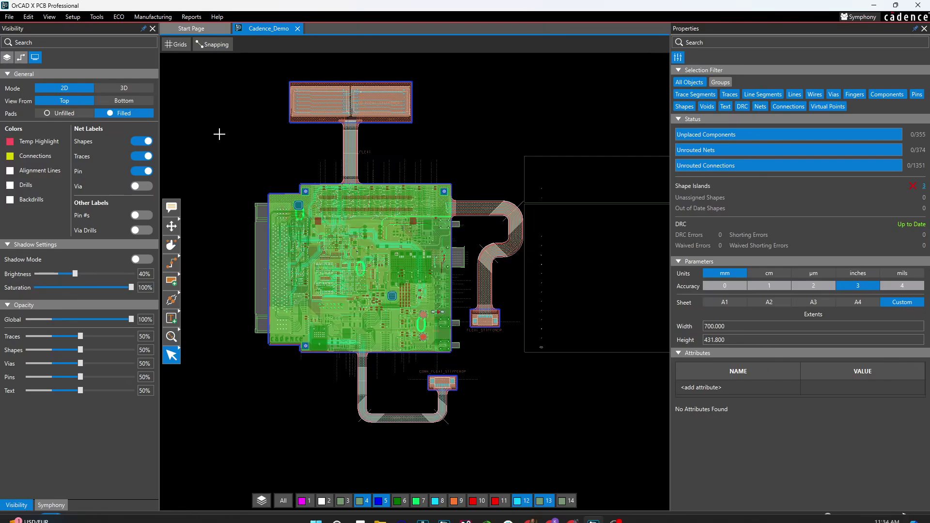
{"action": "left_click", "coordinate": [9, 17]}
{"action": "left_click", "coordinate": [28, 17]}
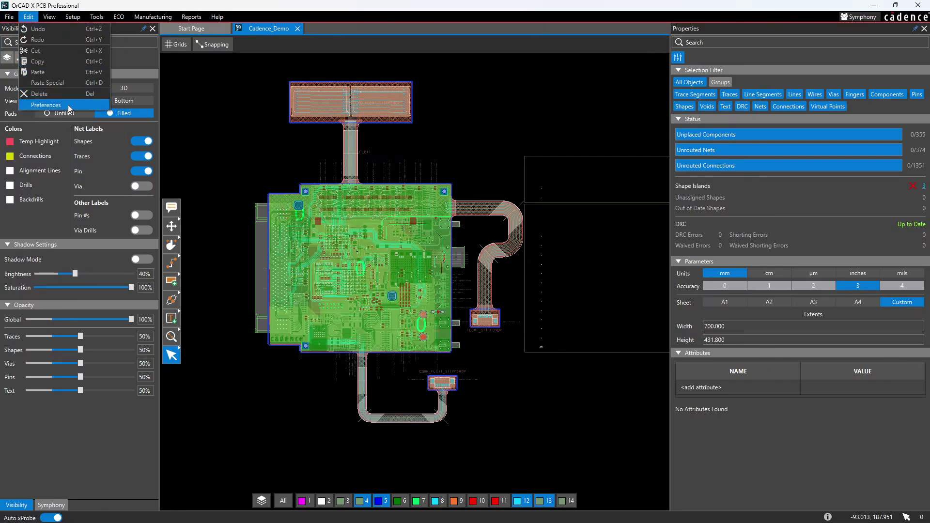
{"action": "left_click", "coordinate": [53, 19]}
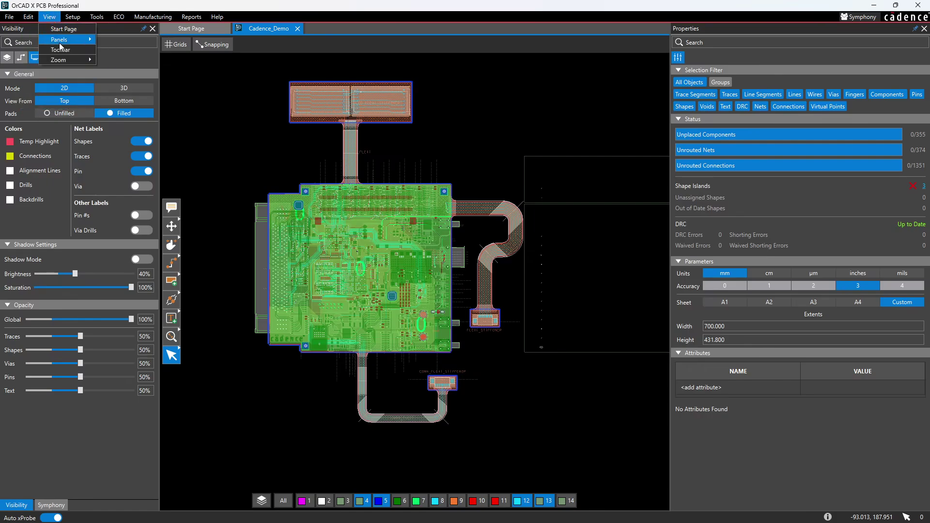
{"action": "mouse_move", "coordinate": [69, 44]}
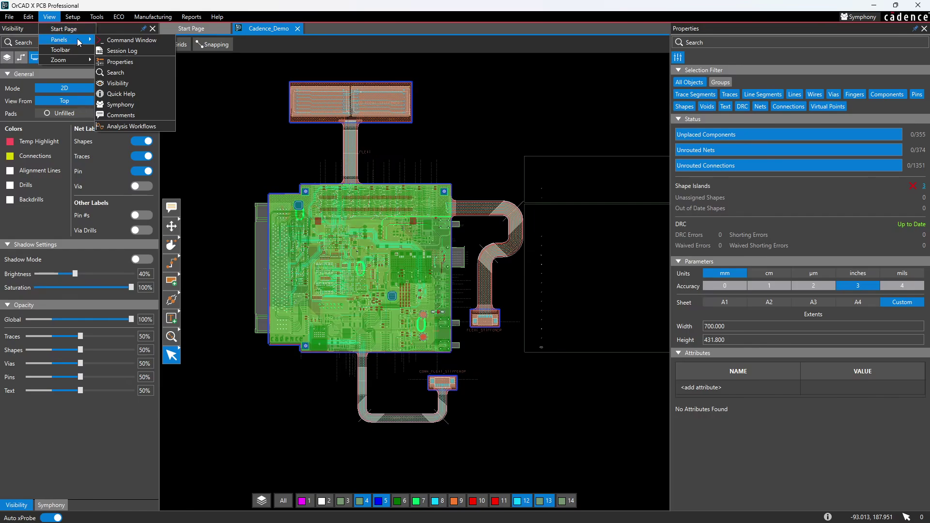
{"action": "left_click", "coordinate": [131, 65]}
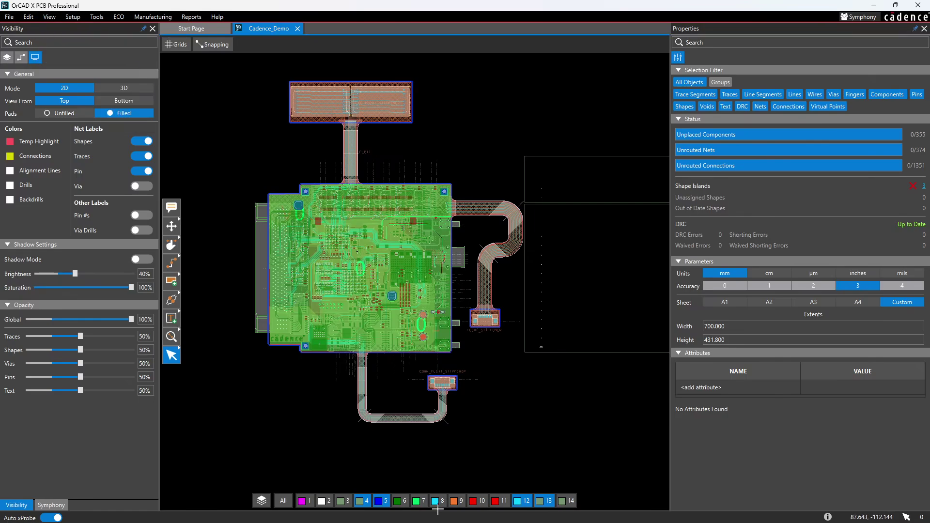
Step: Switch to the Allegro 0402 window and display the View > Windows list of dockable panels
{"action": "mouse_move", "coordinate": [493, 518]}
{"action": "mouse_move", "coordinate": [465, 512]}
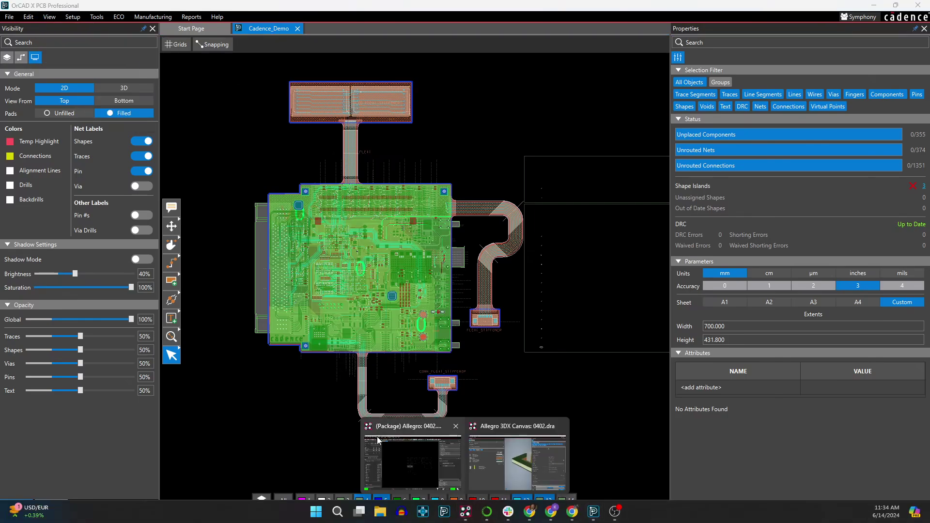
{"action": "left_click", "coordinate": [378, 440]}
{"action": "left_click", "coordinate": [56, 18]}
{"action": "mouse_move", "coordinate": [84, 19]}
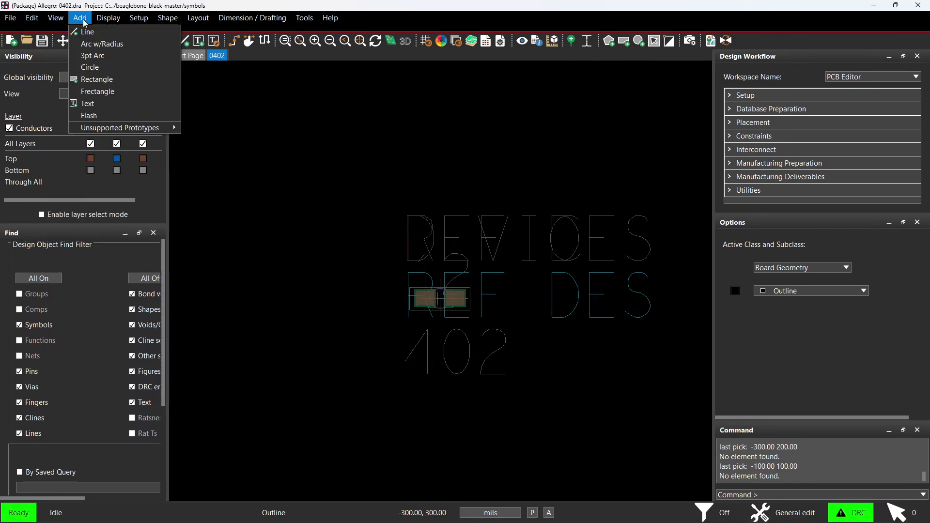
{"action": "mouse_move", "coordinate": [56, 23]}
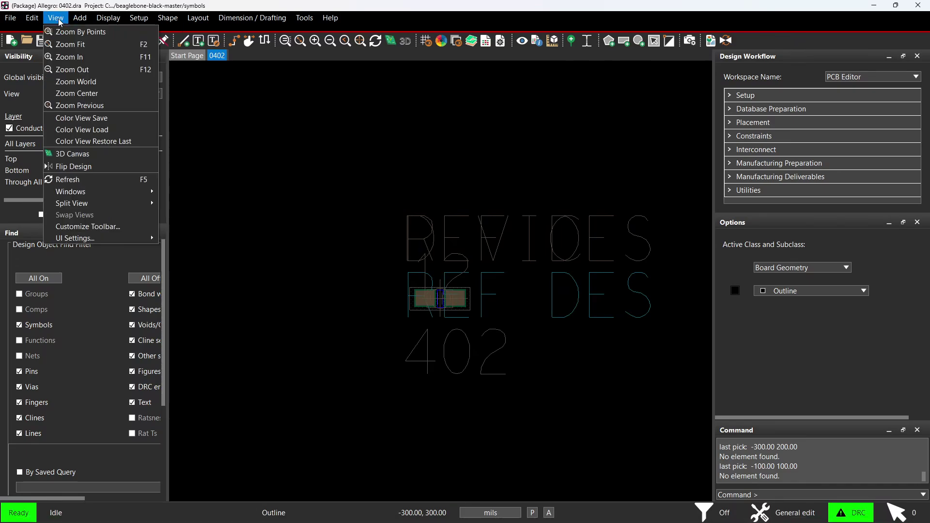
{"action": "mouse_move", "coordinate": [111, 193]}
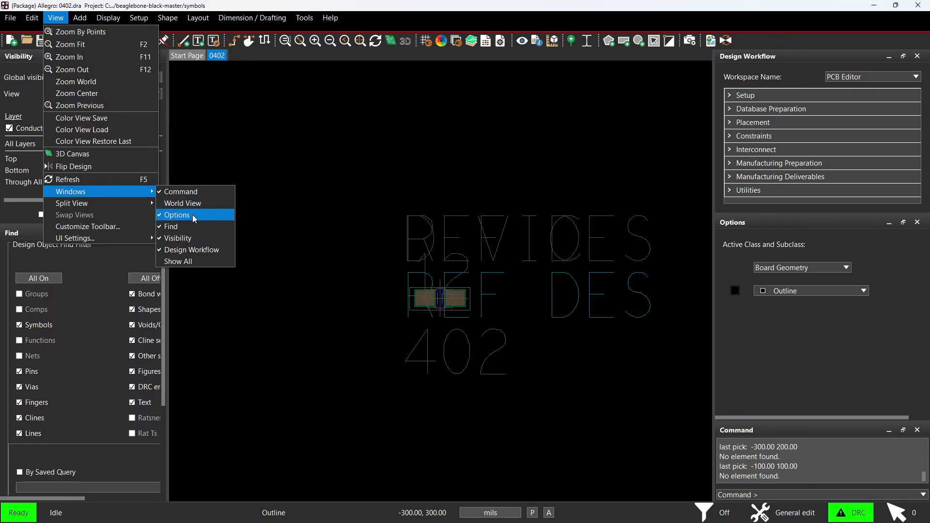
Step: Show all dockable panels, then resize the Command, Comments and Options panels on the right
{"action": "left_click", "coordinate": [193, 261]}
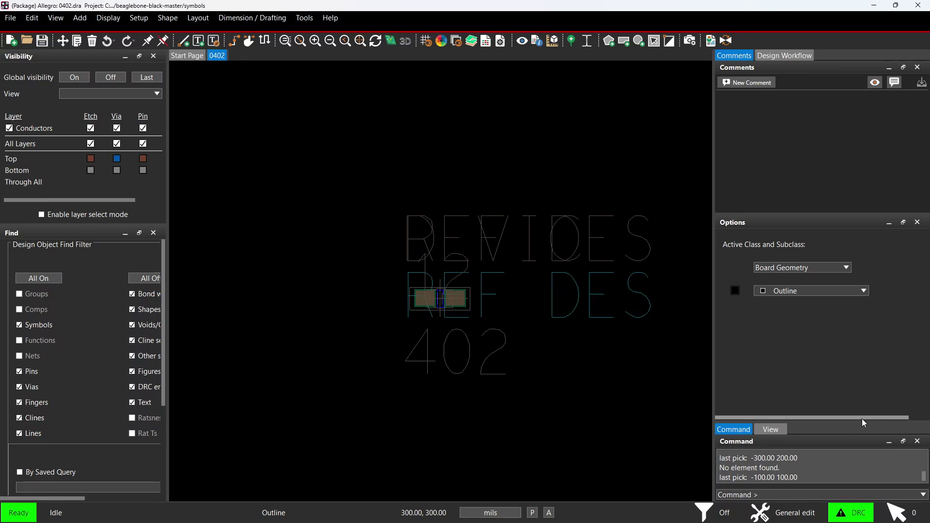
{"action": "left_click_drag", "start_coordinate": [861, 422], "coordinate": [848, 348]}
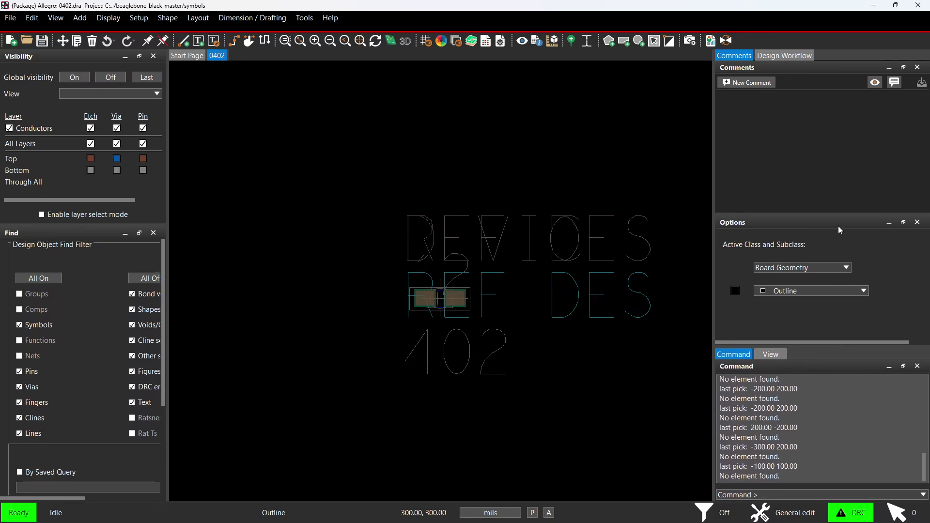
{"action": "mouse_move", "coordinate": [839, 214]}
{"action": "left_mouse_down"}
{"action": "mouse_move", "coordinate": [839, 148]}
{"action": "mouse_move", "coordinate": [840, 219]}
{"action": "left_mouse_up"}
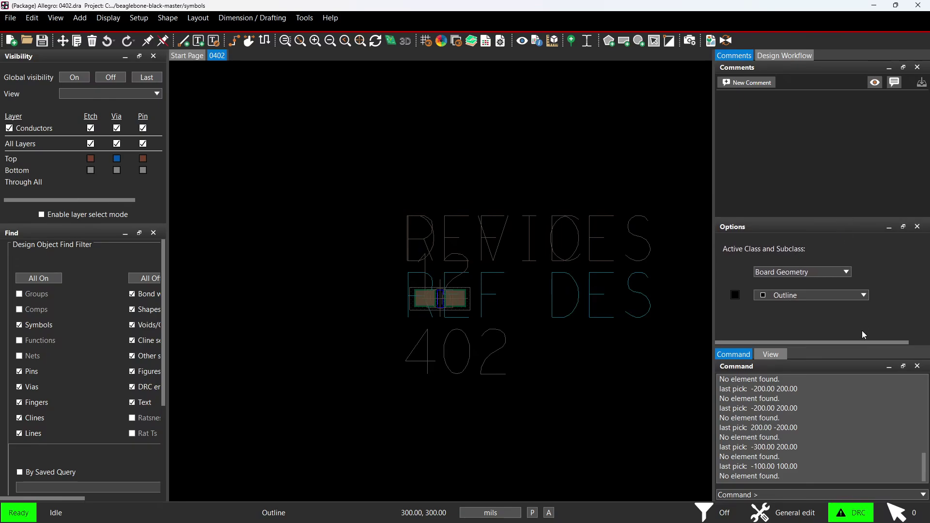
{"action": "mouse_move", "coordinate": [858, 344]}
{"action": "left_mouse_down"}
{"action": "mouse_move", "coordinate": [880, 483]}
{"action": "mouse_move", "coordinate": [871, 350]}
{"action": "left_mouse_up"}
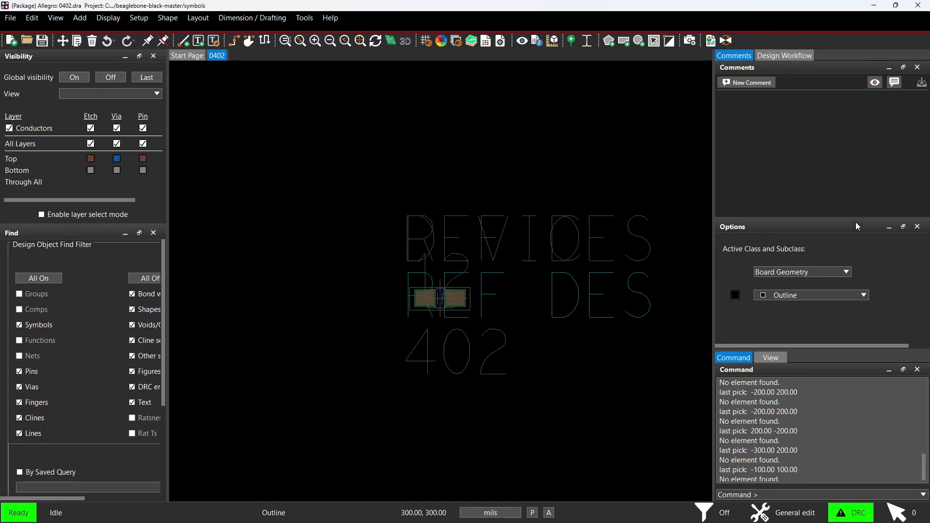
{"action": "left_click_drag", "start_coordinate": [855, 219], "coordinate": [856, 163]}
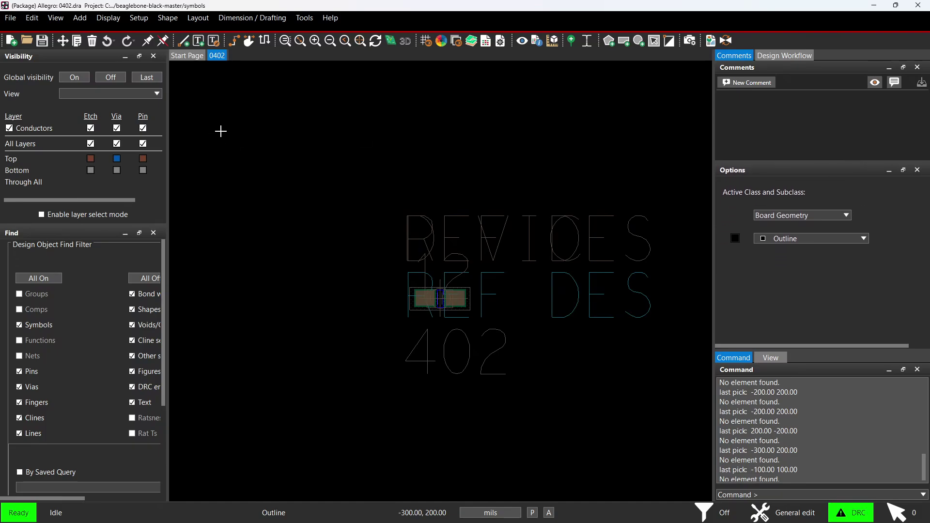
Step: Widen the Visibility and Find panels, glance at the saved views list, and return to OrCAD X
{"action": "mouse_move", "coordinate": [76, 224]}
{"action": "left_mouse_down"}
{"action": "mouse_move", "coordinate": [76, 243]}
{"action": "mouse_move", "coordinate": [76, 224]}
{"action": "left_mouse_up"}
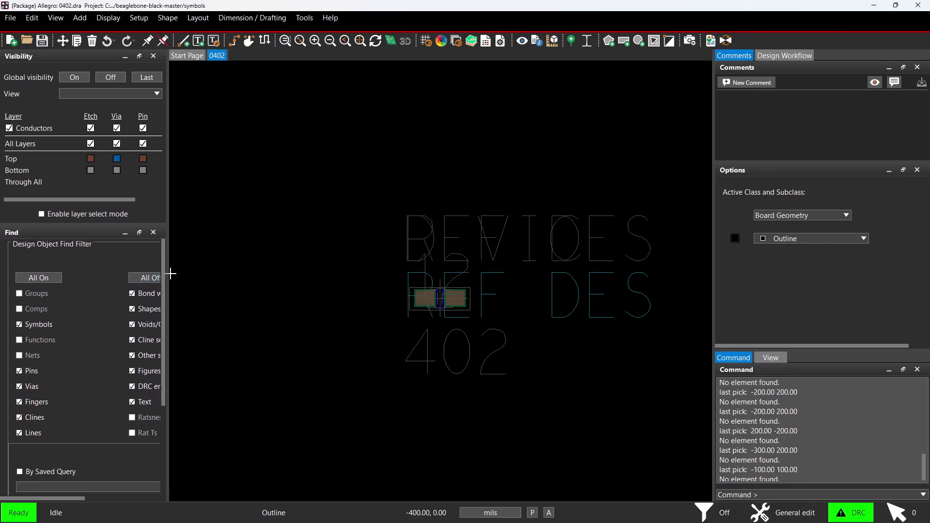
{"action": "left_click_drag", "start_coordinate": [169, 270], "coordinate": [243, 276]}
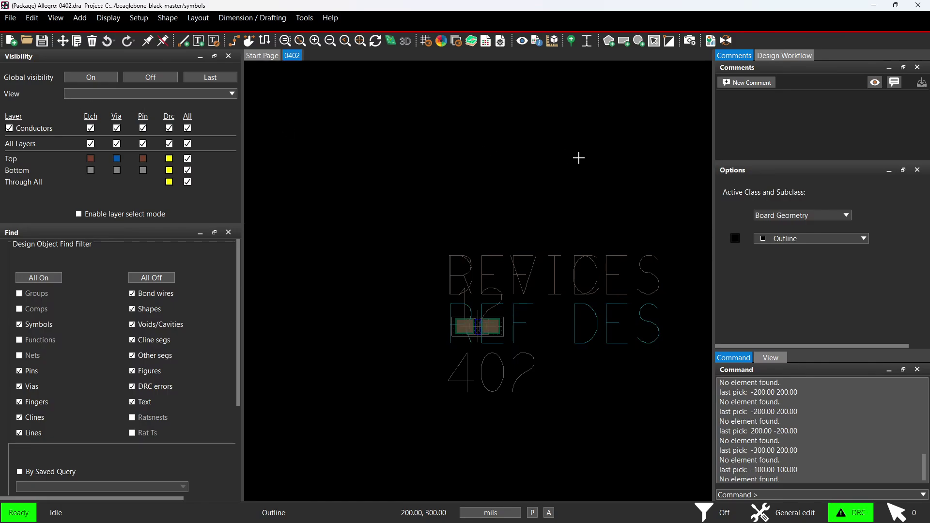
{"action": "left_click", "coordinate": [231, 95]}
{"action": "left_click", "coordinate": [231, 97]}
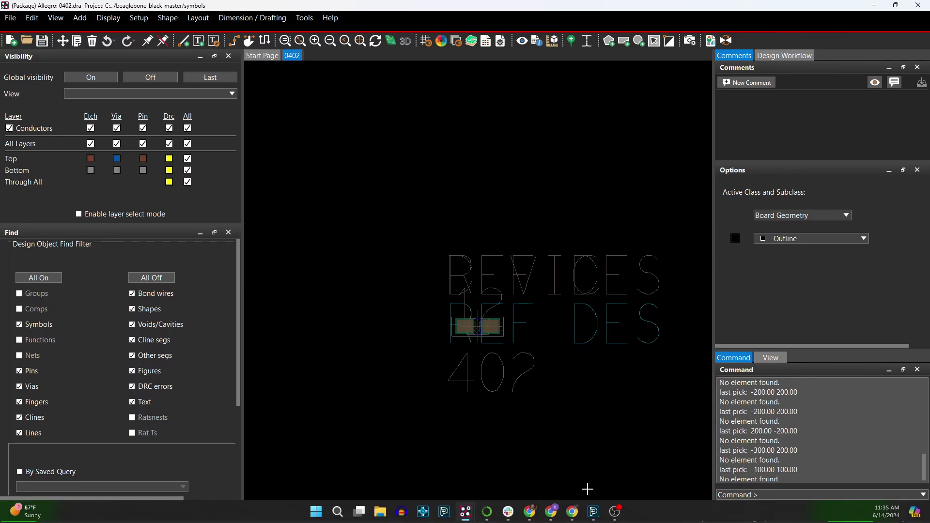
{"action": "left_click", "coordinate": [597, 516]}
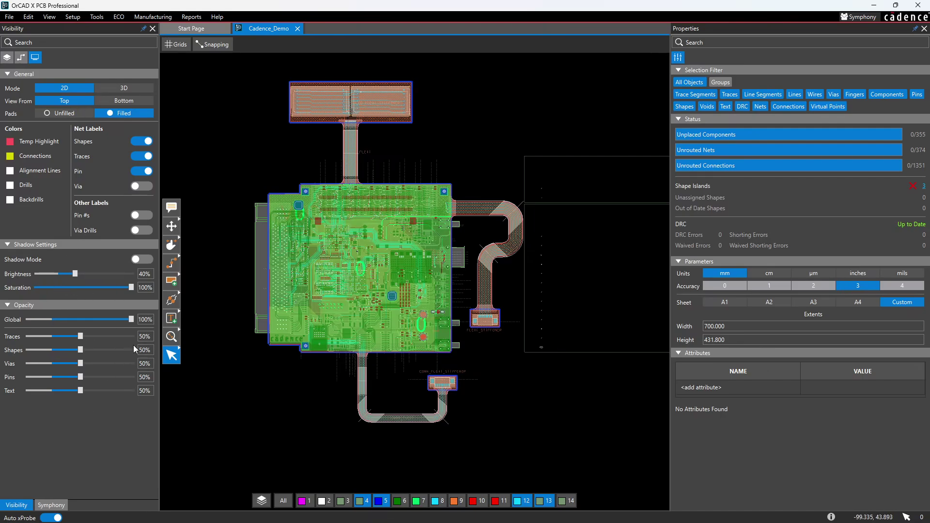
{"action": "mouse_move", "coordinate": [465, 512]}
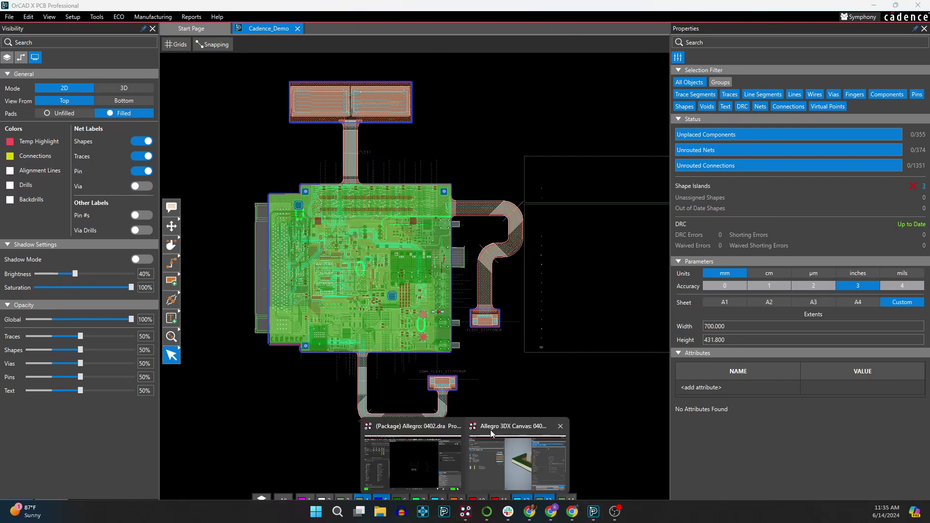
Step: Open the 0402 footprint's Color Dialog, view Favorites and Visibility Pane, then cancel without changes
{"action": "left_click", "coordinate": [413, 463]}
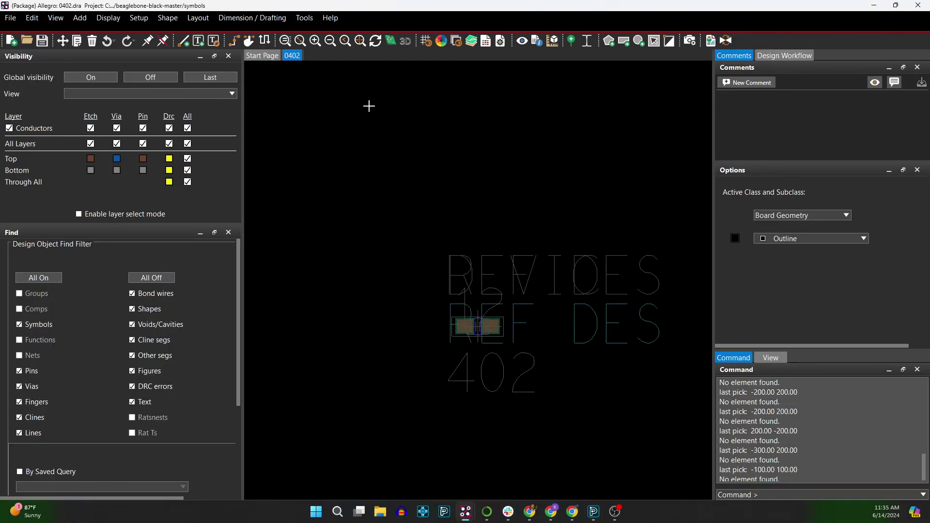
{"action": "left_click", "coordinate": [442, 43]}
{"action": "left_click", "coordinate": [188, 49]}
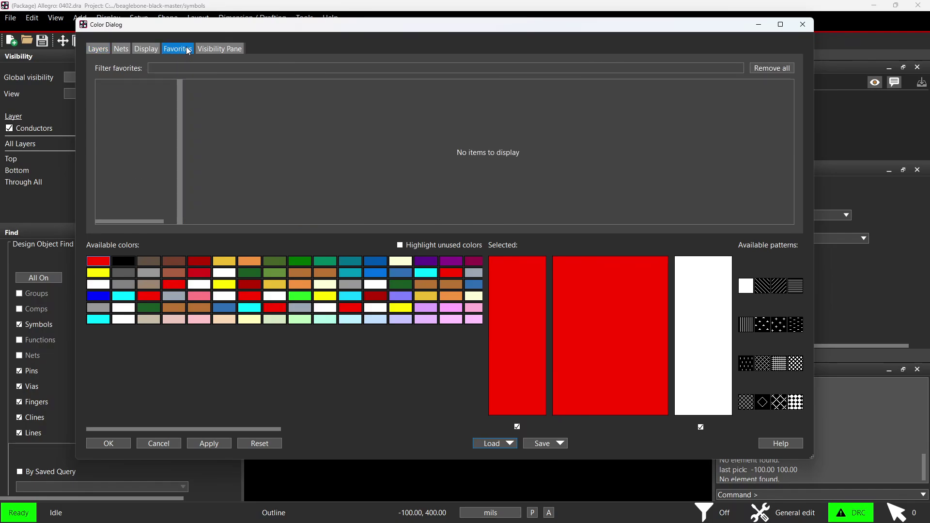
{"action": "left_click", "coordinate": [219, 49]}
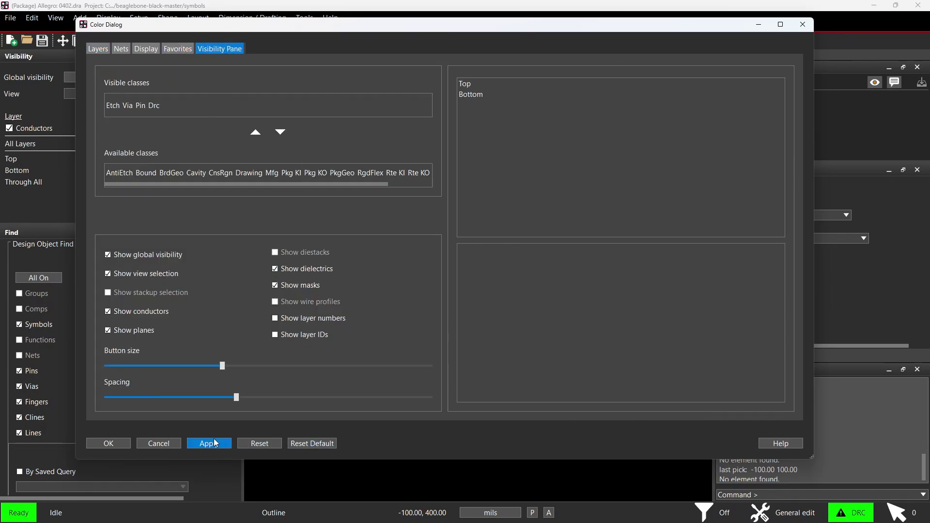
{"action": "left_click", "coordinate": [159, 443]}
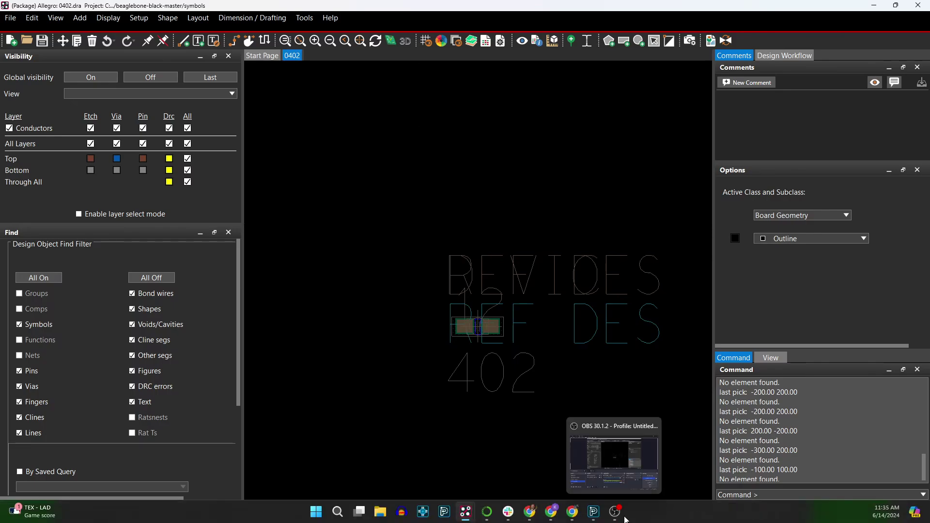
Step: Expand the net groups, differential pairs, XNets and Nets lists in OrCAD X's Visibility panel
{"action": "left_click", "coordinate": [593, 512]}
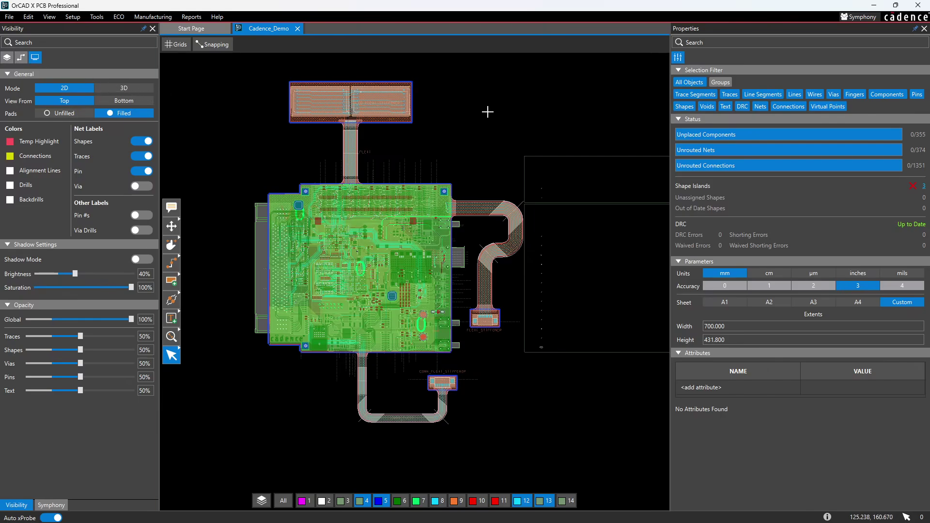
{"action": "left_click", "coordinate": [16, 59]}
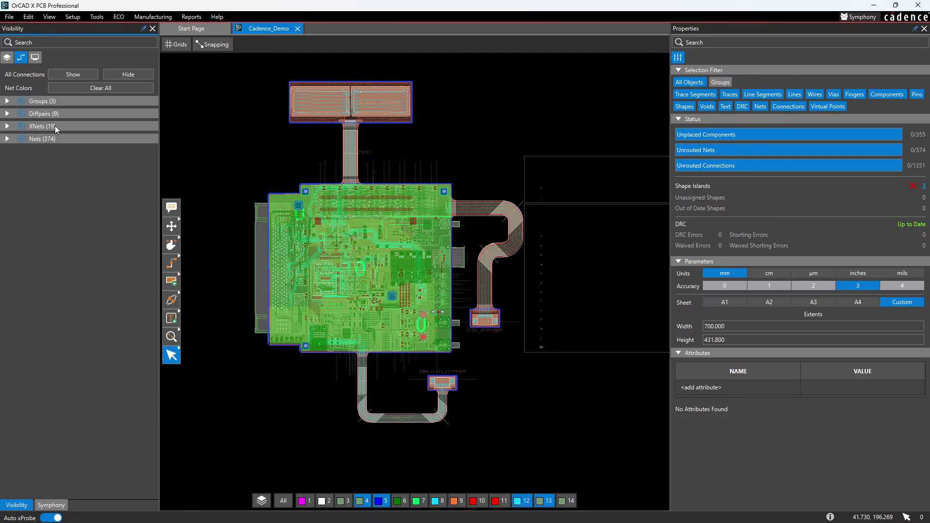
{"action": "left_click", "coordinate": [8, 100]}
{"action": "left_click", "coordinate": [7, 145]}
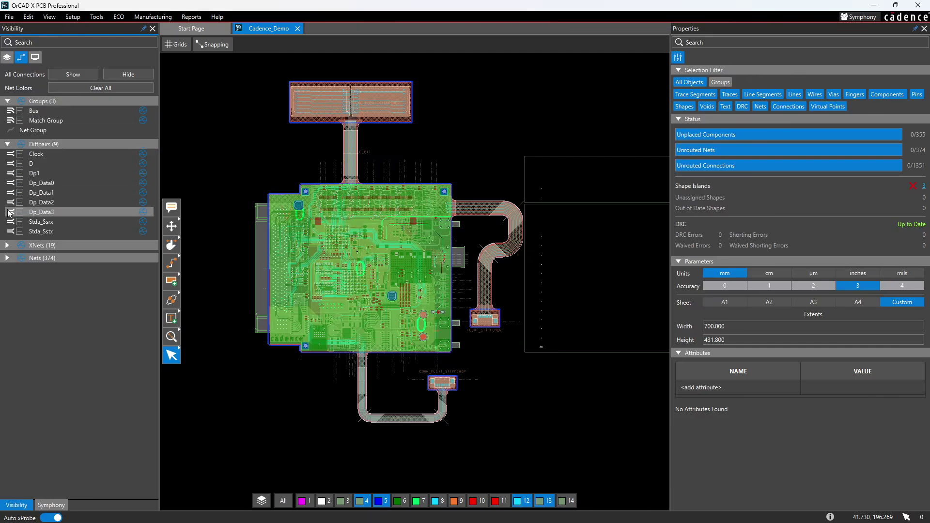
{"action": "left_click", "coordinate": [7, 245]}
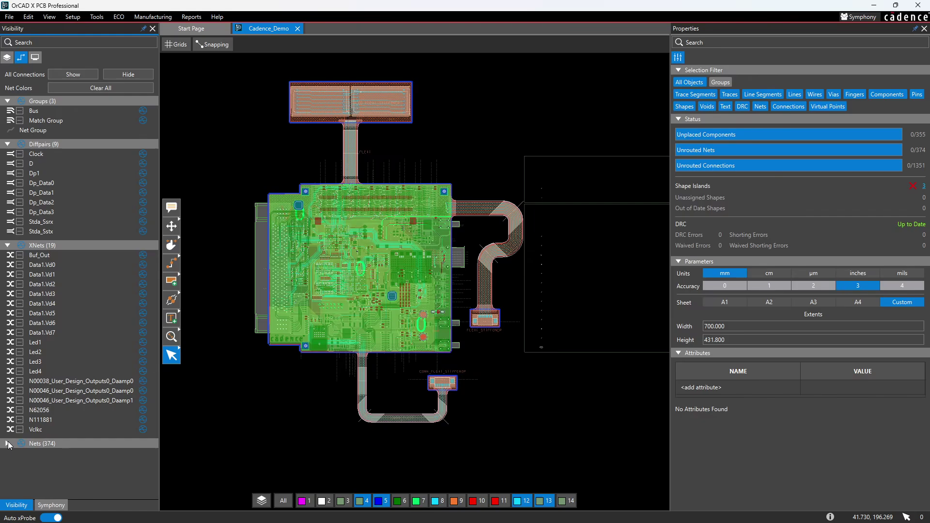
{"action": "left_click", "coordinate": [7, 443]}
Step: Browse the layer and display tabs, then inspect flex trace MEMORY.RD5 (width 0.400, length 28.850)
{"action": "left_click", "coordinate": [7, 57]}
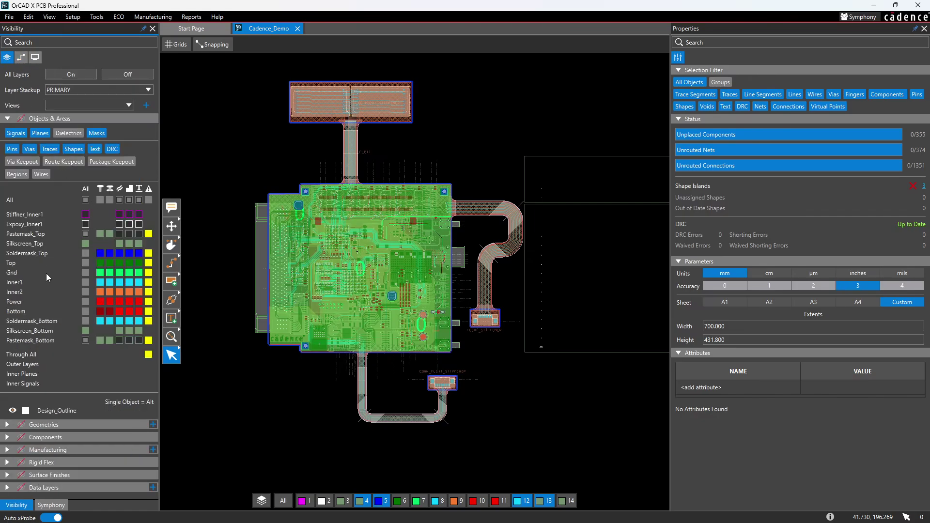
{"action": "left_click", "coordinate": [34, 58]}
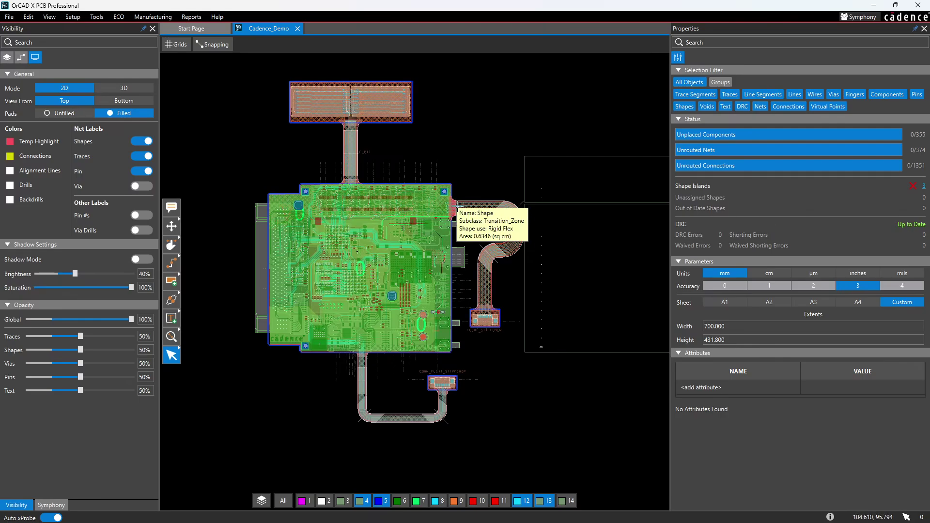
{"action": "left_click", "coordinate": [461, 206]}
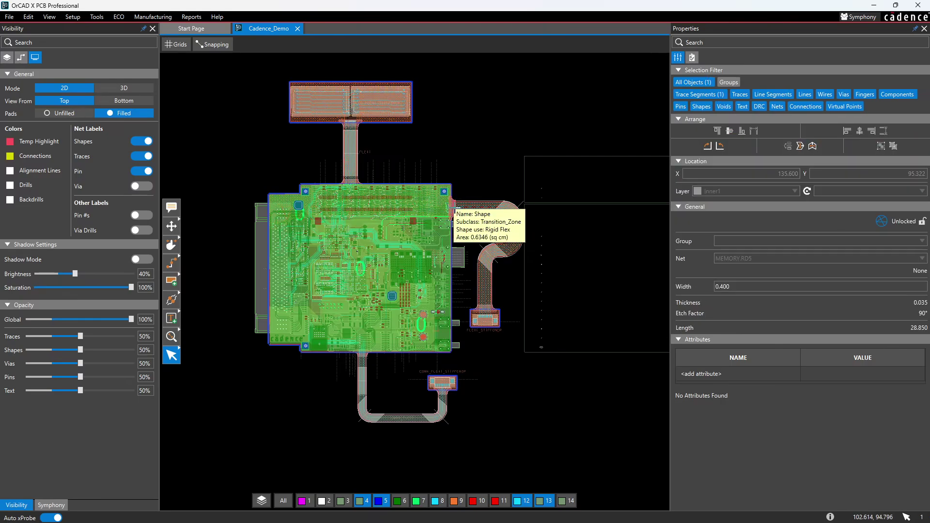
{"action": "left_click", "coordinate": [461, 201]}
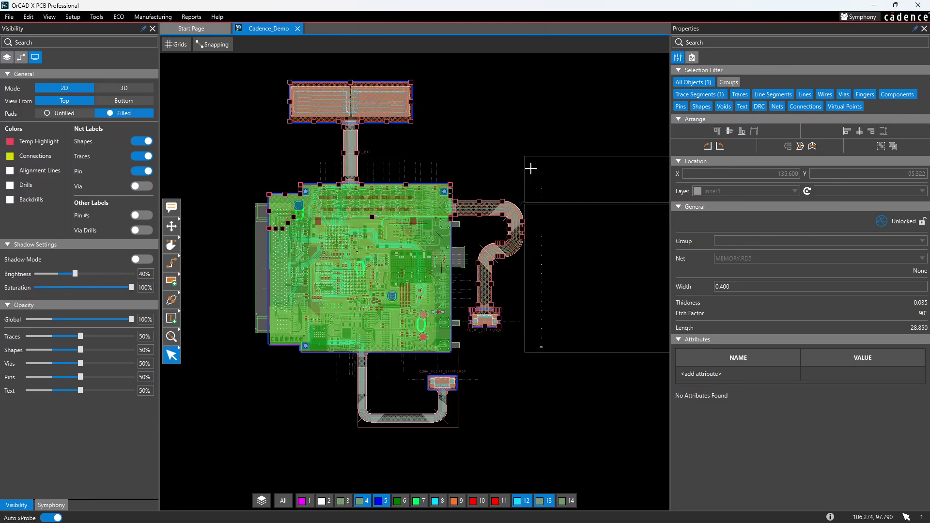
{"action": "left_click", "coordinate": [529, 128]}
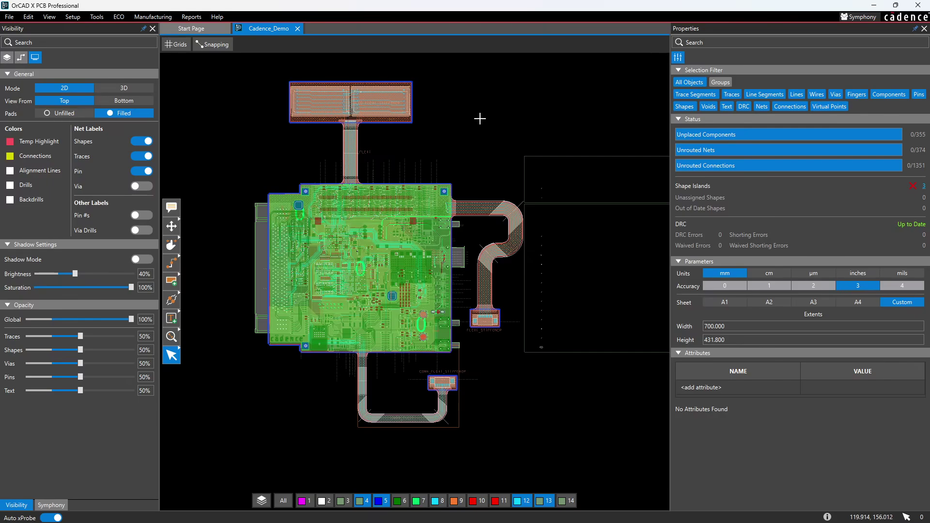
{"action": "scroll", "coordinate": [504, 233], "scroll_direction": "up", "scroll_amount": 2}
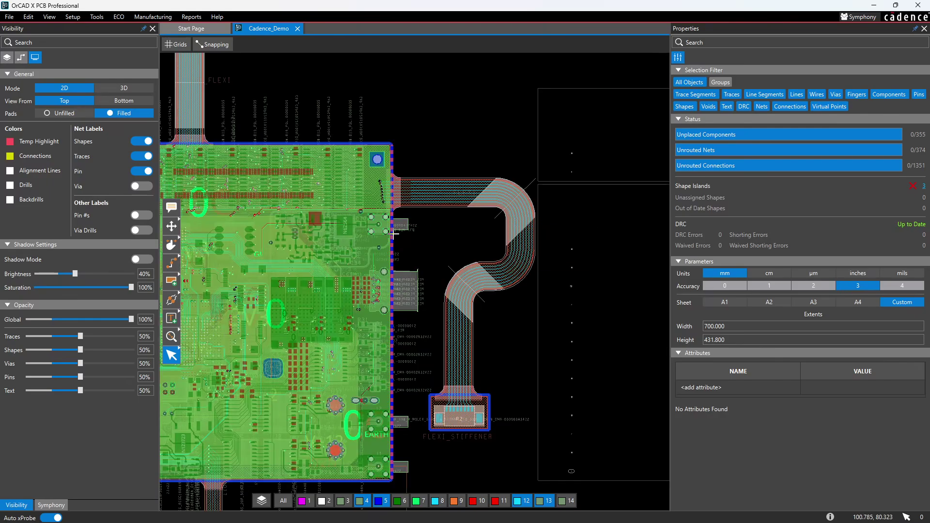
{"action": "scroll", "coordinate": [278, 186], "scroll_direction": "down", "scroll_amount": 4}
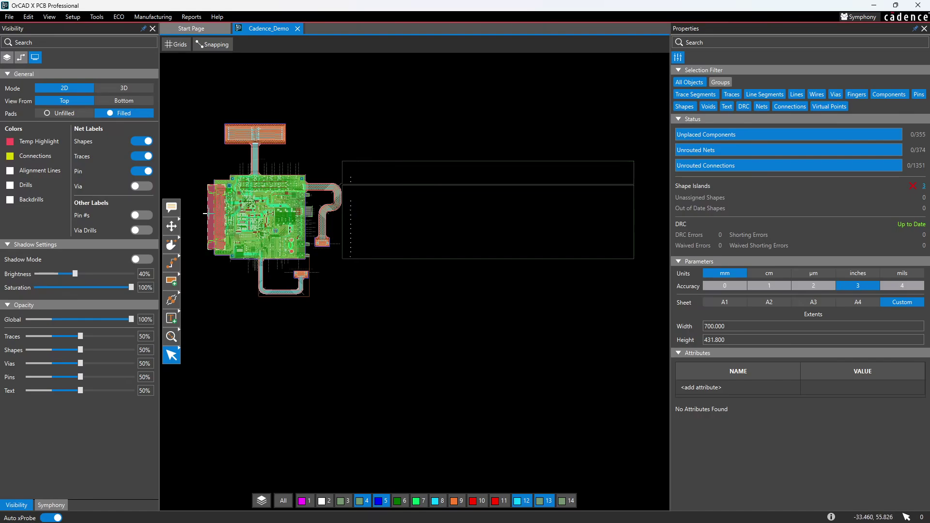
{"action": "scroll", "coordinate": [197, 183], "scroll_direction": "up", "scroll_amount": 2}
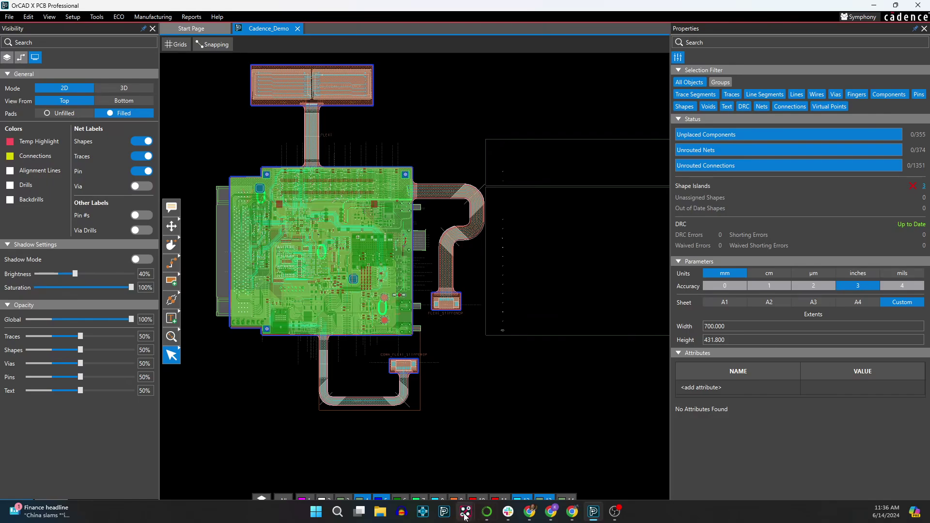
{"action": "mouse_move", "coordinate": [468, 515]}
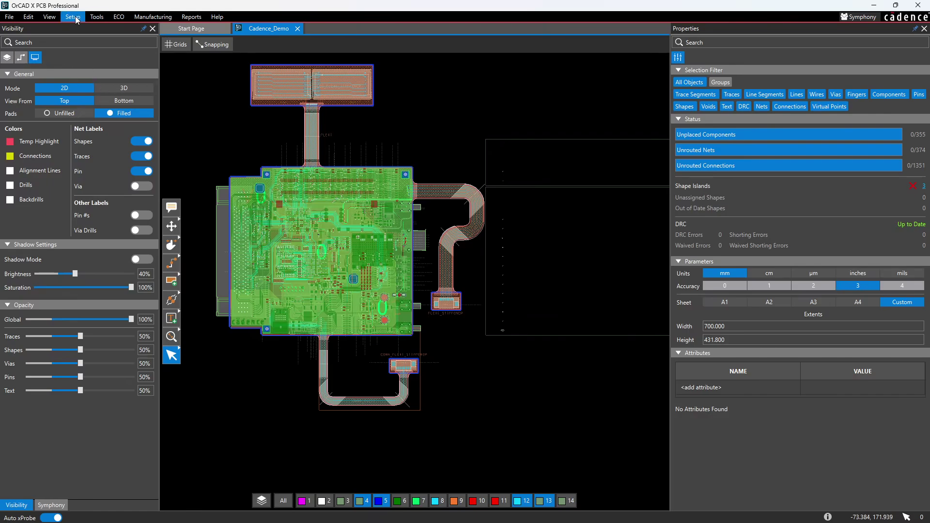
Step: Open View > Panels > Search and select components C1 and C2 in the results
{"action": "left_click", "coordinate": [49, 17]}
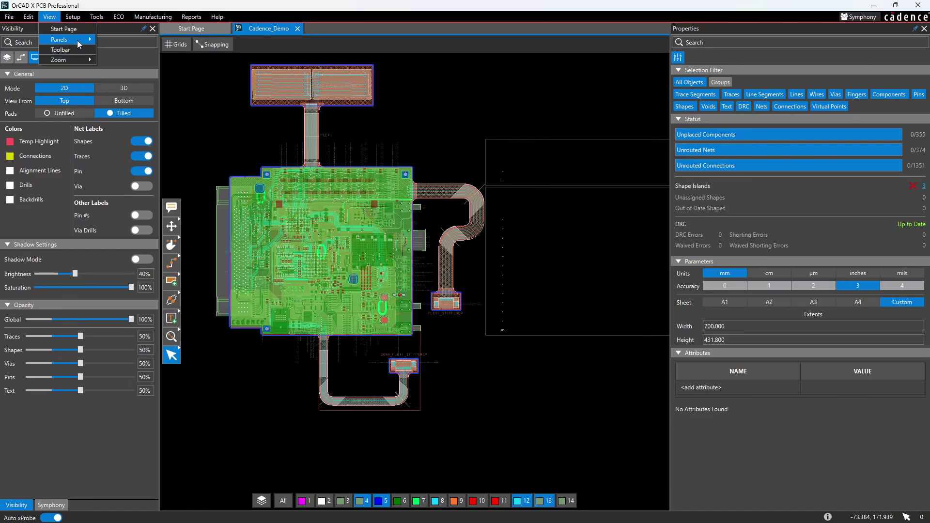
{"action": "mouse_move", "coordinate": [29, 17]}
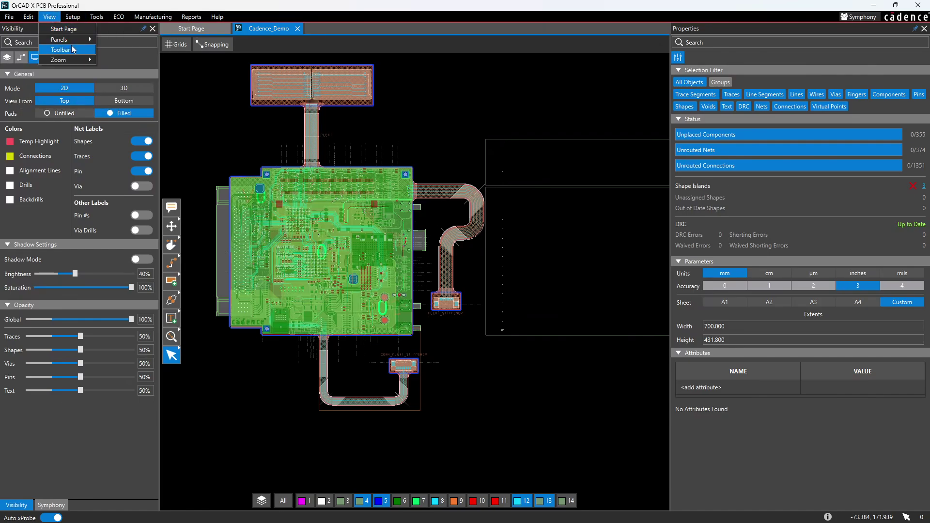
{"action": "mouse_move", "coordinate": [82, 40]}
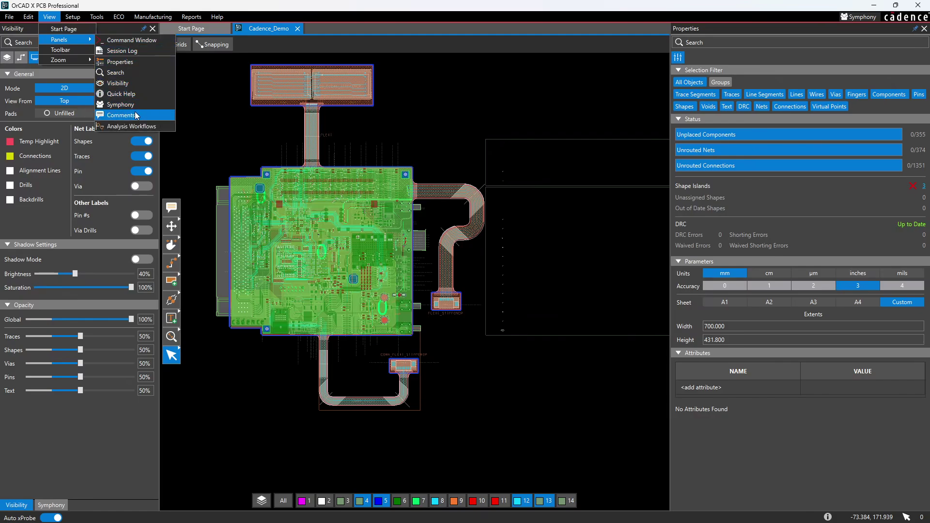
{"action": "left_click", "coordinate": [136, 74]}
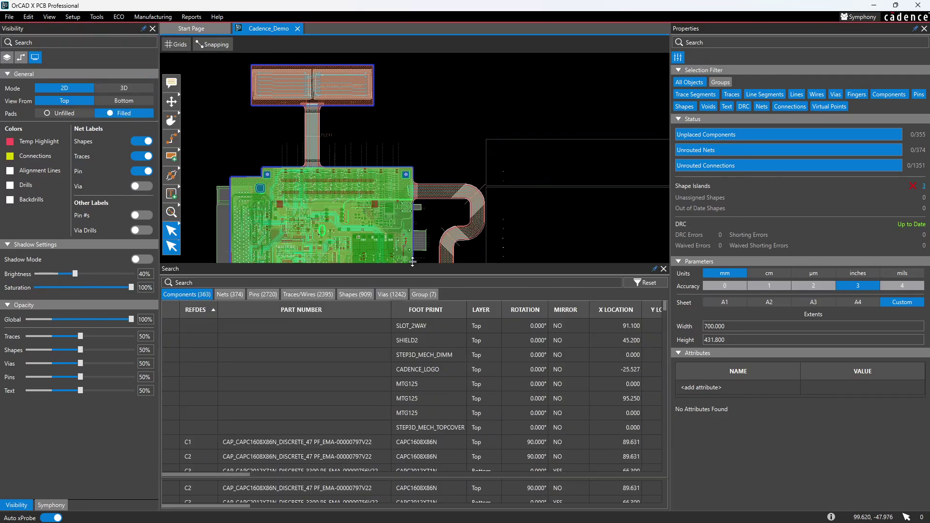
{"action": "scroll", "coordinate": [335, 359], "scroll_direction": "down", "scroll_amount": 2}
{"action": "scroll", "coordinate": [335, 360], "scroll_direction": "up", "scroll_amount": 1}
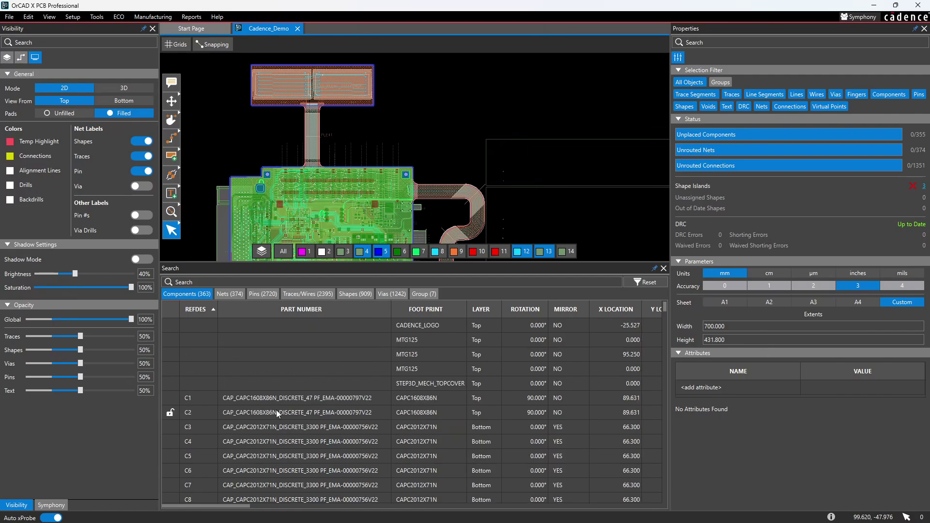
{"action": "left_click", "coordinate": [269, 400]}
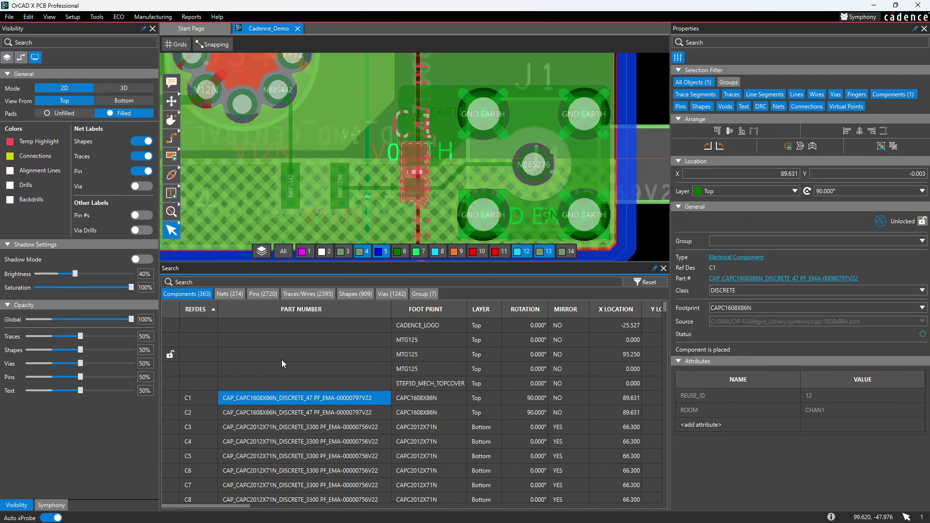
{"action": "left_click", "coordinate": [246, 416]}
{"action": "left_click", "coordinate": [205, 397]}
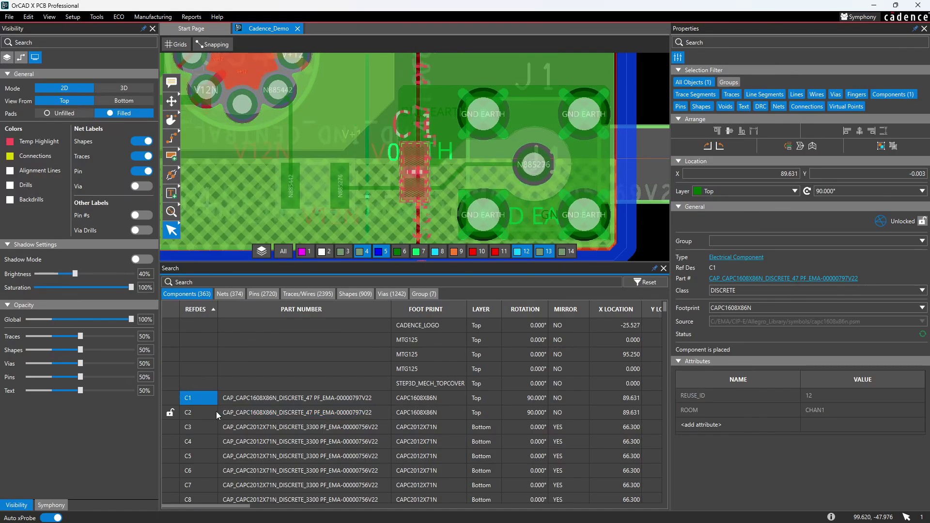
Step: Cycle the search results through the Nets, Pins, Traces, Shapes, Vias and Groups tabs
{"action": "scroll", "coordinate": [353, 425], "scroll_direction": "down", "scroll_amount": 5}
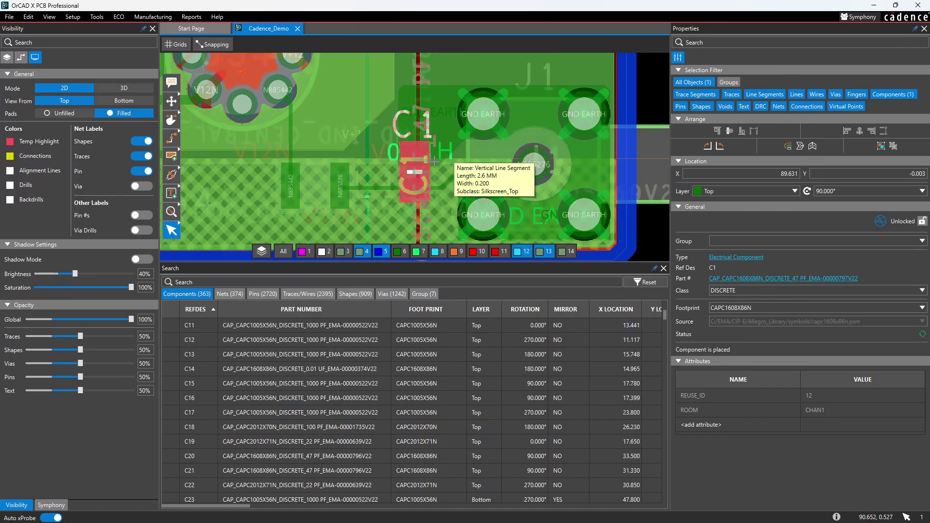
{"action": "scroll", "coordinate": [352, 399], "scroll_direction": "down", "scroll_amount": 3}
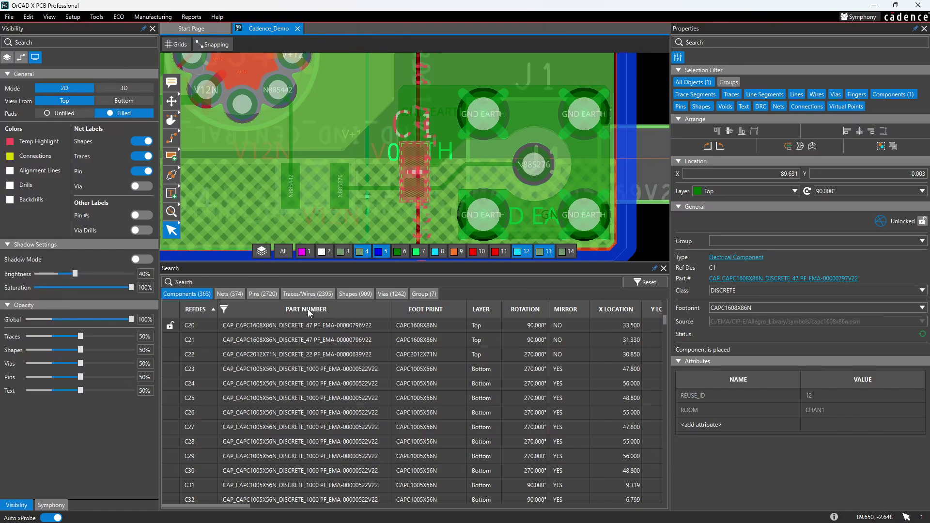
{"action": "left_click", "coordinate": [234, 295]}
{"action": "left_click", "coordinate": [261, 295]}
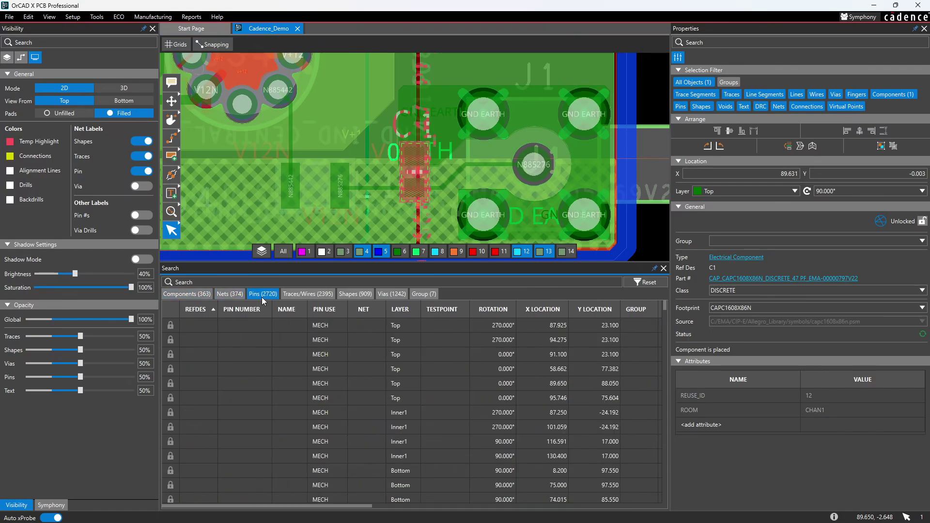
{"action": "left_click", "coordinate": [306, 294]}
{"action": "left_click", "coordinate": [363, 295]}
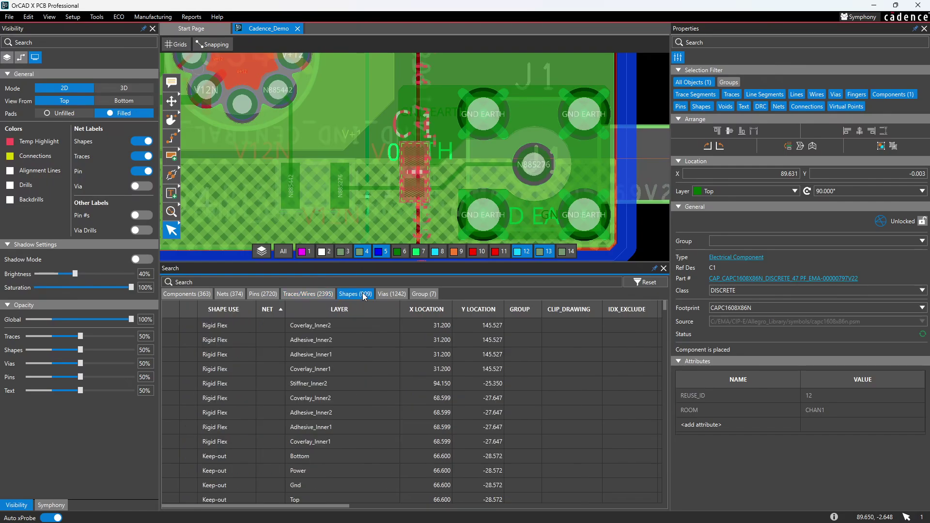
{"action": "left_click", "coordinate": [405, 296]}
{"action": "left_click", "coordinate": [424, 294]}
Step: Return to Nets and select A19, showing ADDRESS class and 94.301 etch length
{"action": "left_click", "coordinate": [230, 294]}
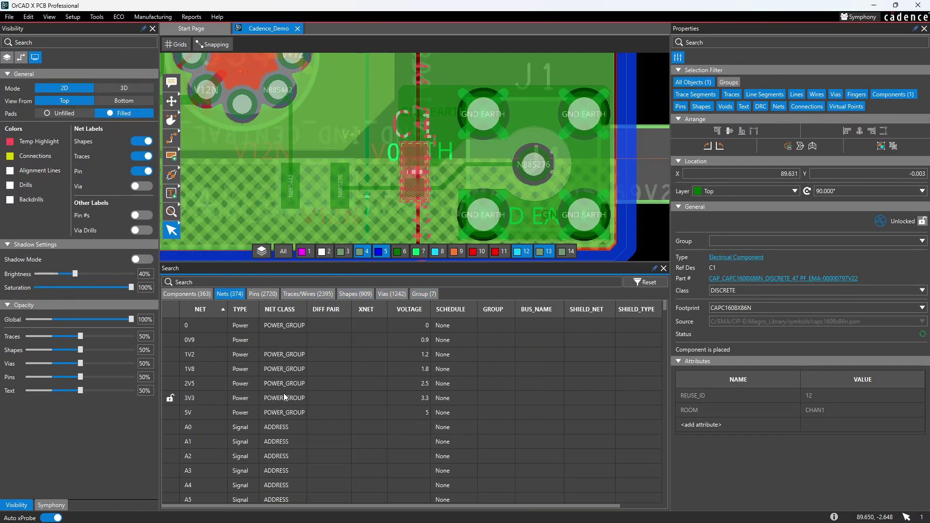
{"action": "scroll", "coordinate": [284, 397], "scroll_direction": "down", "scroll_amount": 8}
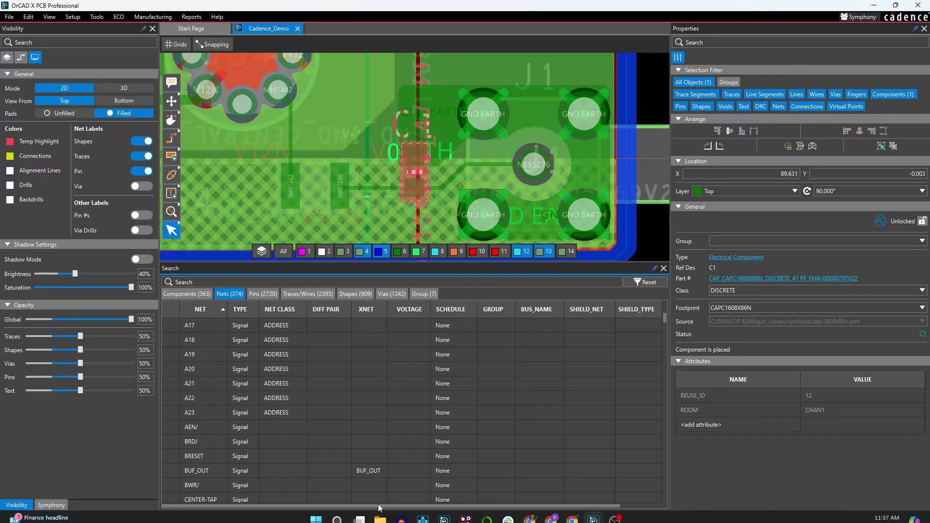
{"action": "left_click", "coordinate": [213, 354]}
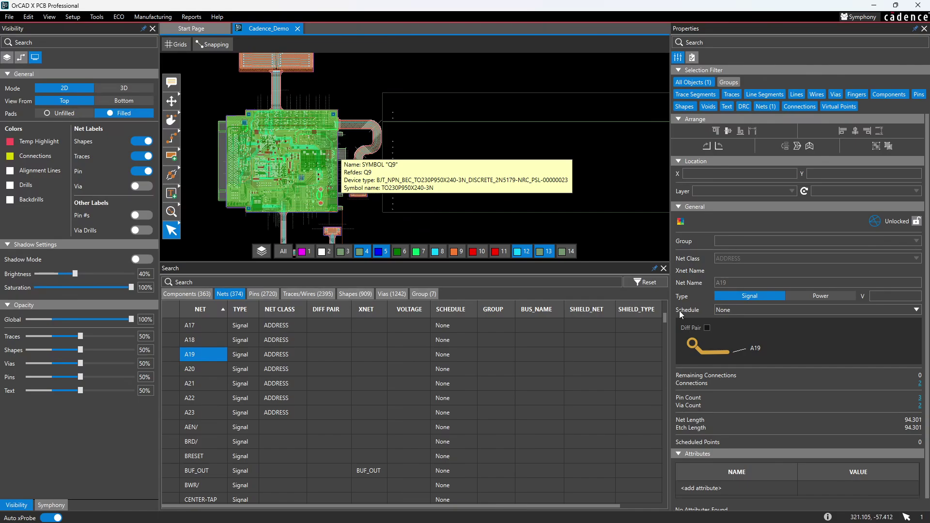
{"action": "mouse_move", "coordinate": [498, 520]}
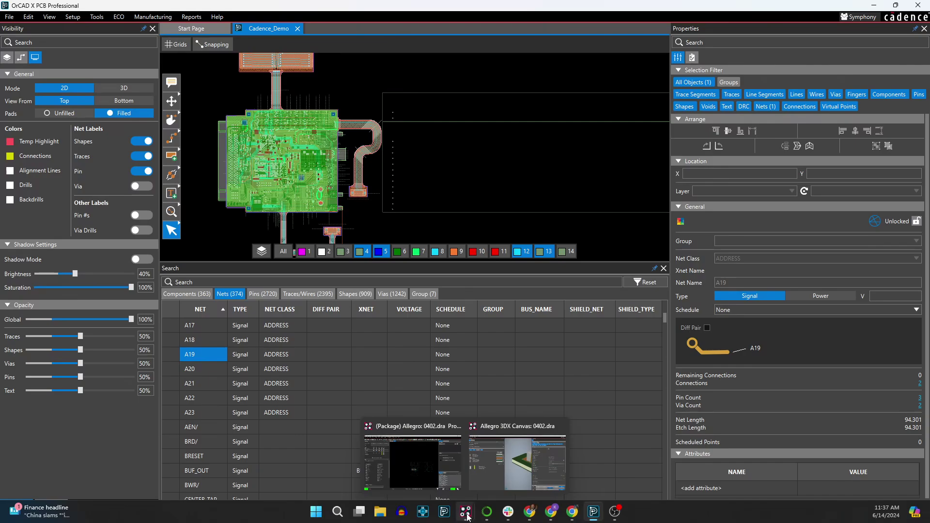
{"action": "left_click", "coordinate": [414, 467]}
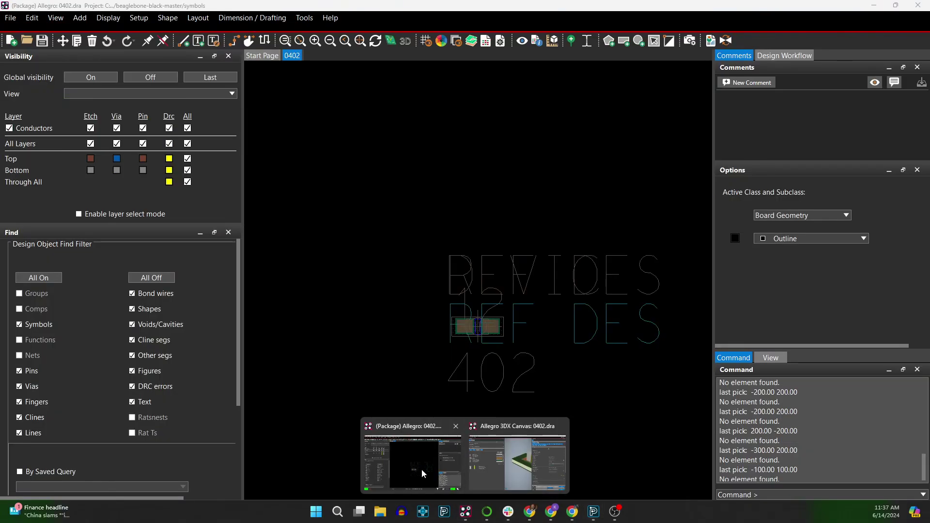
{"action": "scroll", "coordinate": [68, 328], "scroll_direction": "down", "scroll_amount": 4}
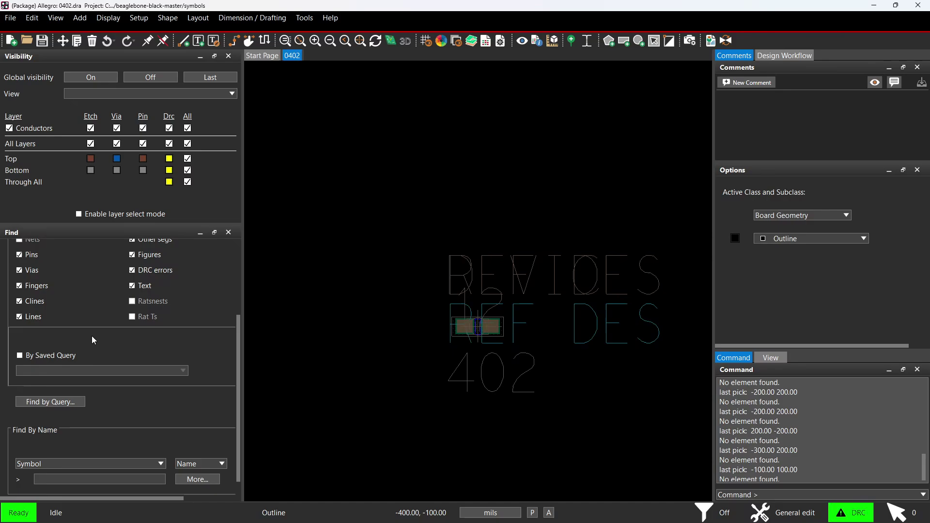
{"action": "scroll", "coordinate": [99, 338], "scroll_direction": "up", "scroll_amount": 5}
{"action": "scroll", "coordinate": [106, 340], "scroll_direction": "down", "scroll_amount": 6}
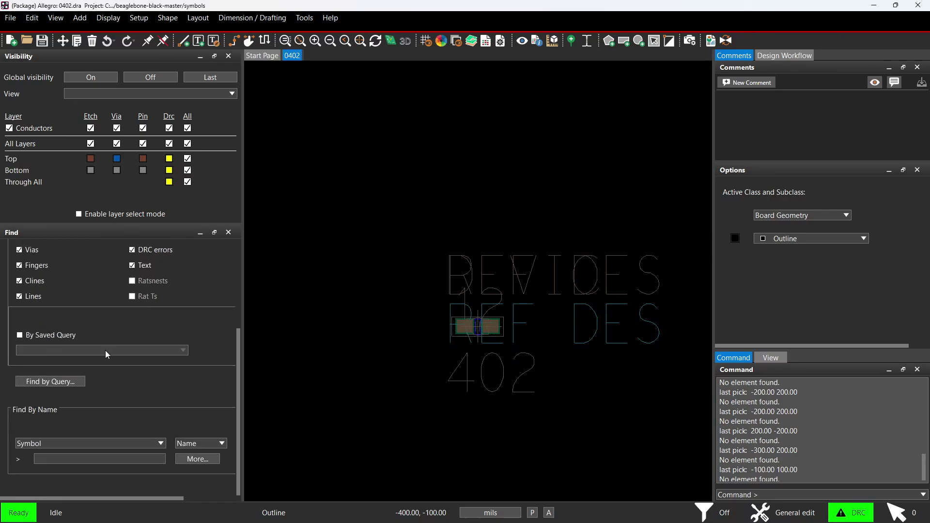
{"action": "left_click", "coordinate": [84, 443]}
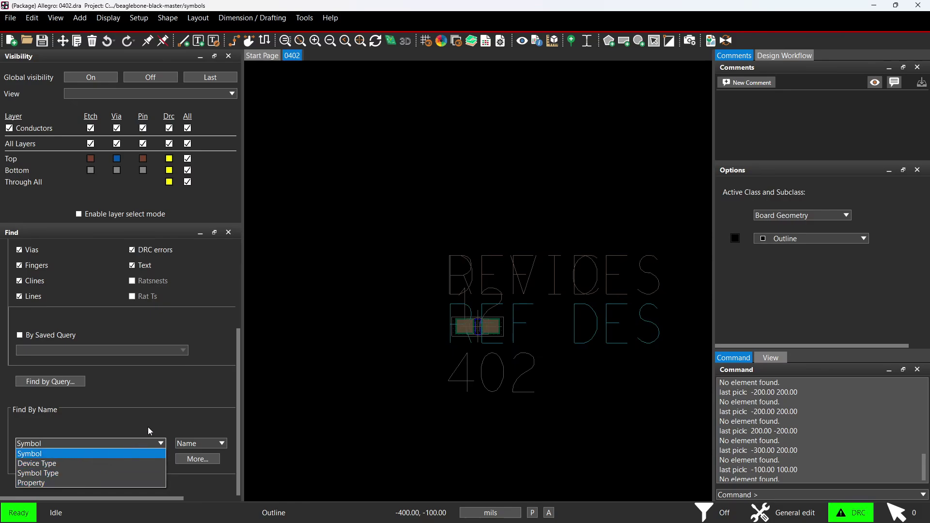
{"action": "left_click", "coordinate": [145, 453]}
{"action": "left_click", "coordinate": [190, 458]}
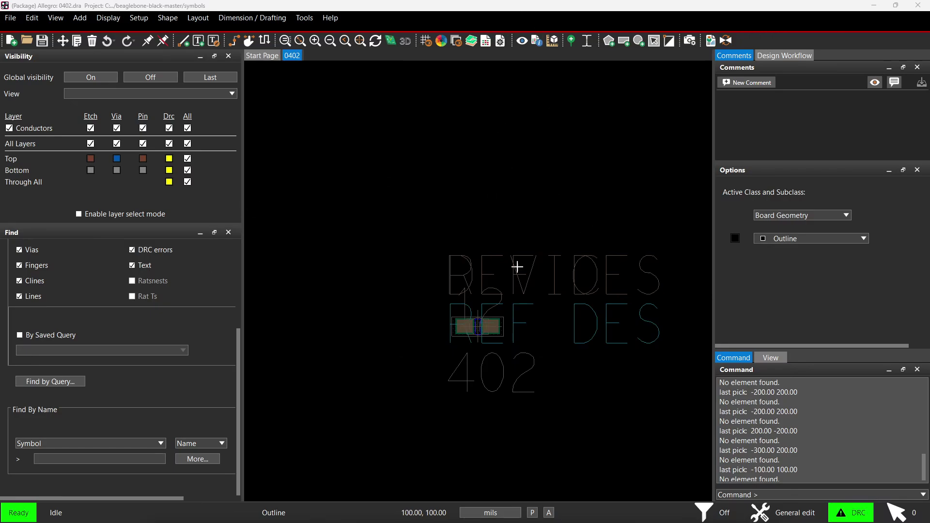
{"action": "mouse_move", "coordinate": [615, 512]}
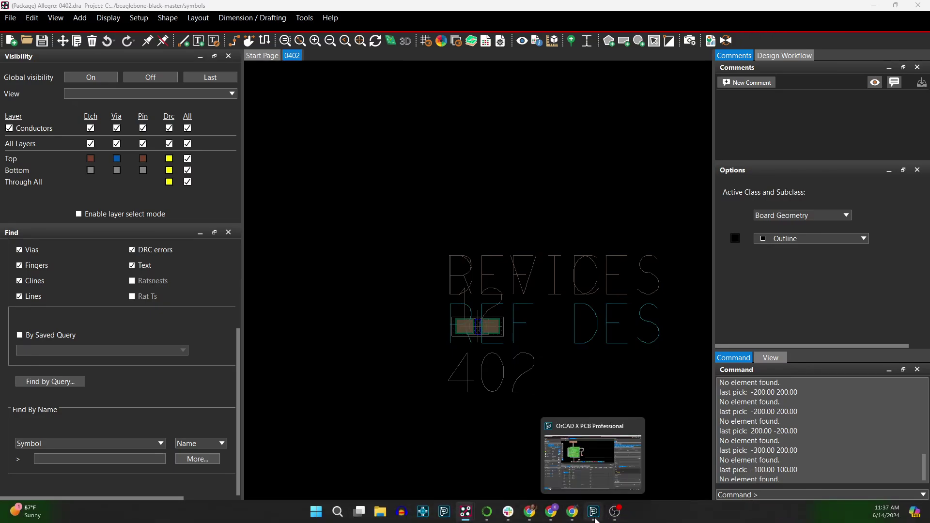
{"action": "left_click", "coordinate": [592, 516]}
Step: Switch the search results to Components and open the Symphony panel with Log and Locks tabs
{"action": "left_click", "coordinate": [200, 294]}
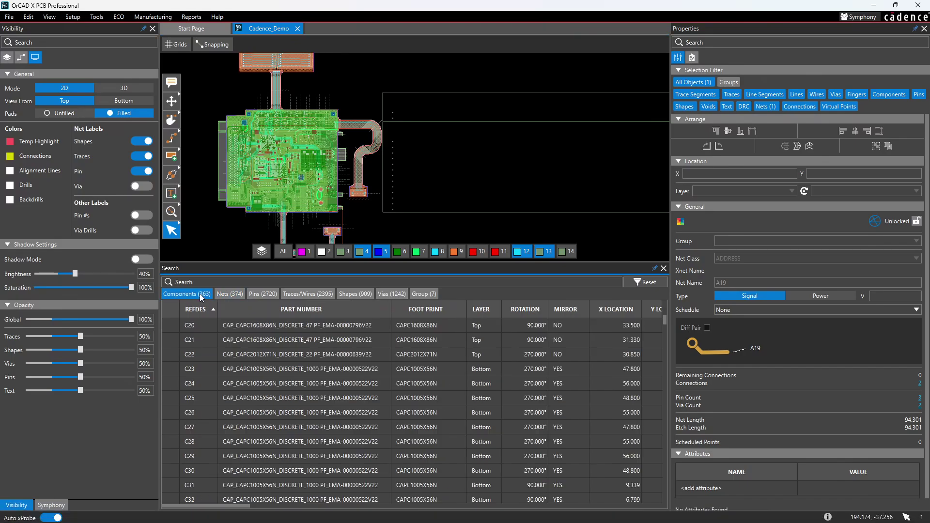
{"action": "scroll", "coordinate": [324, 380], "scroll_direction": "up", "scroll_amount": 8}
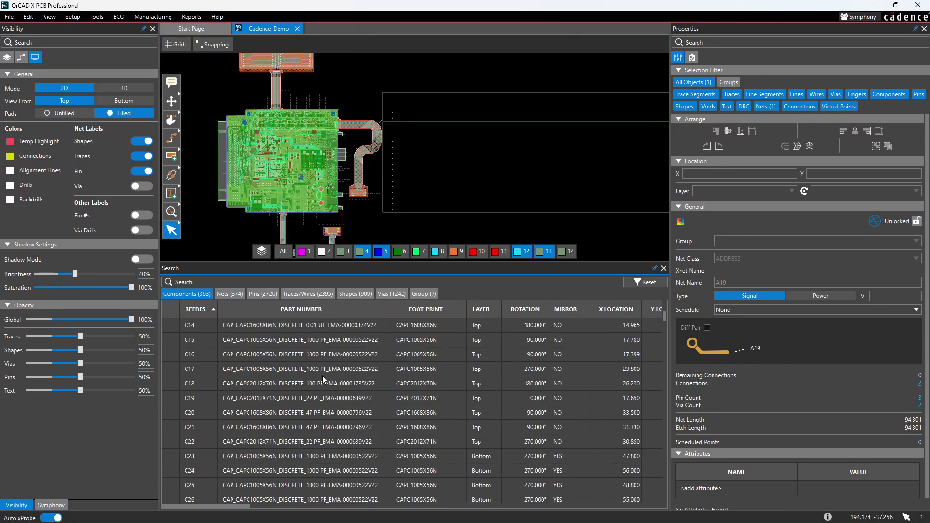
{"action": "left_click", "coordinate": [104, 18]}
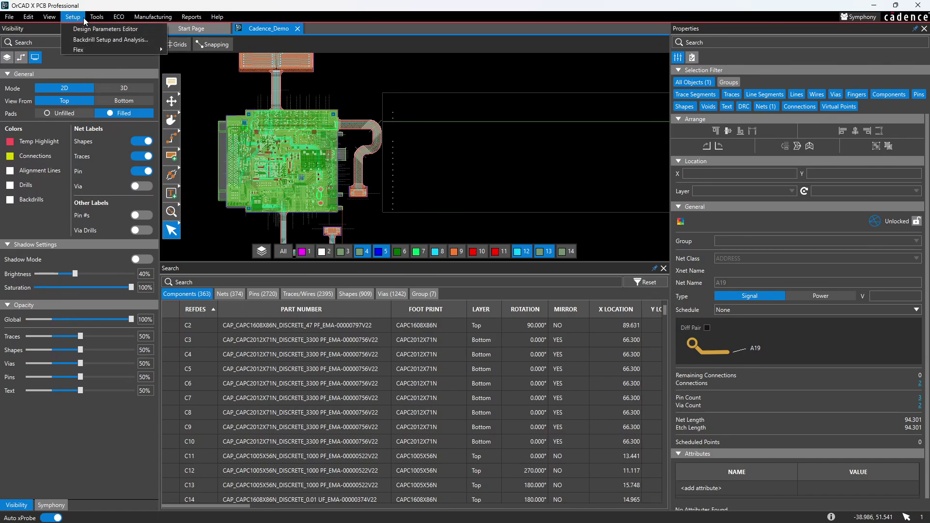
{"action": "mouse_move", "coordinate": [49, 17]}
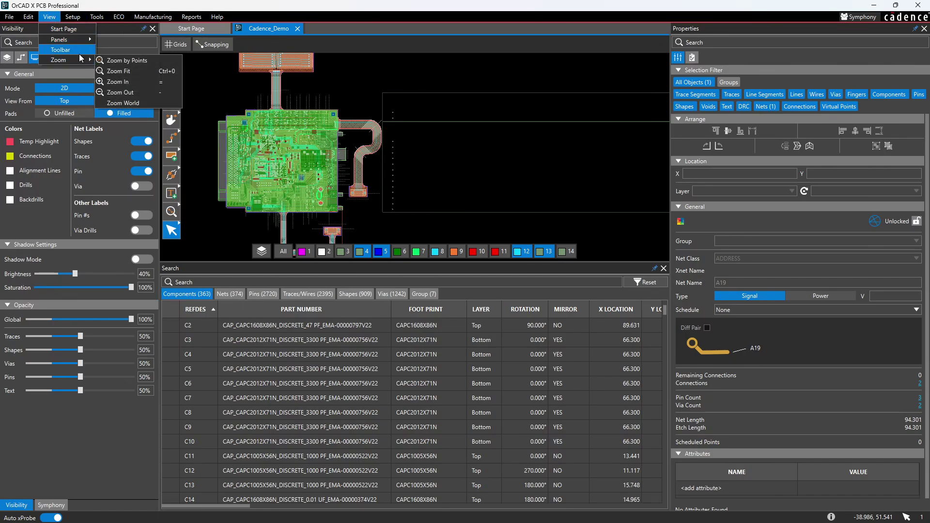
{"action": "mouse_move", "coordinate": [73, 40]}
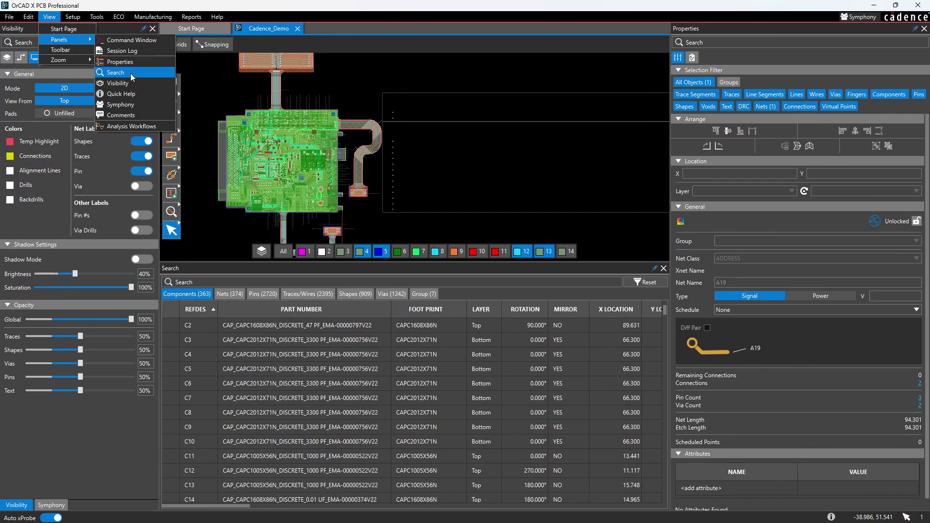
{"action": "left_click", "coordinate": [137, 103]}
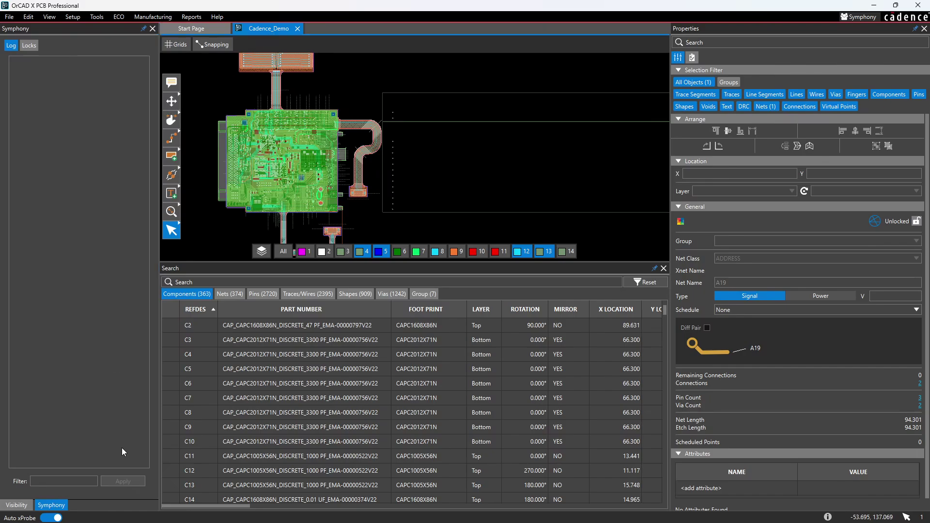
Step: Browse the Setup menu, then move to the View > Panels submenu
{"action": "left_click", "coordinate": [71, 18]}
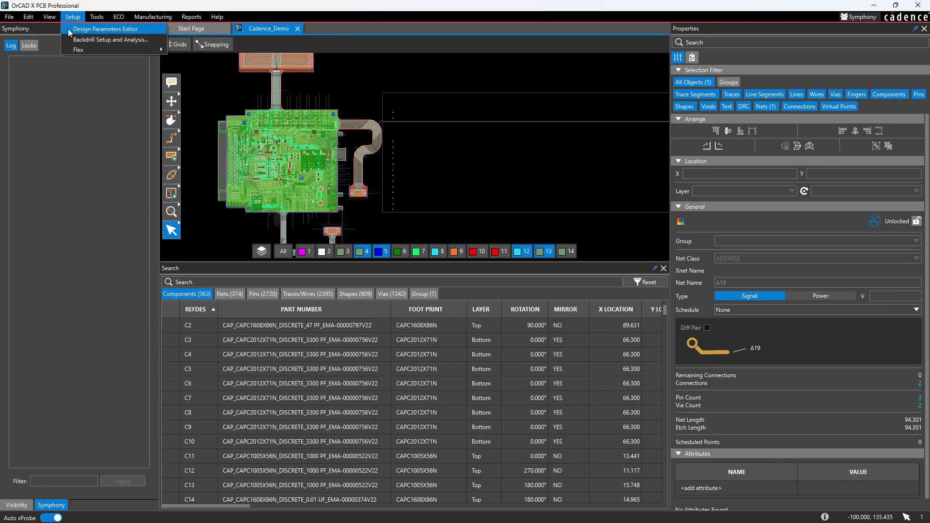
{"action": "mouse_move", "coordinate": [50, 17]}
{"action": "mouse_move", "coordinate": [71, 63]}
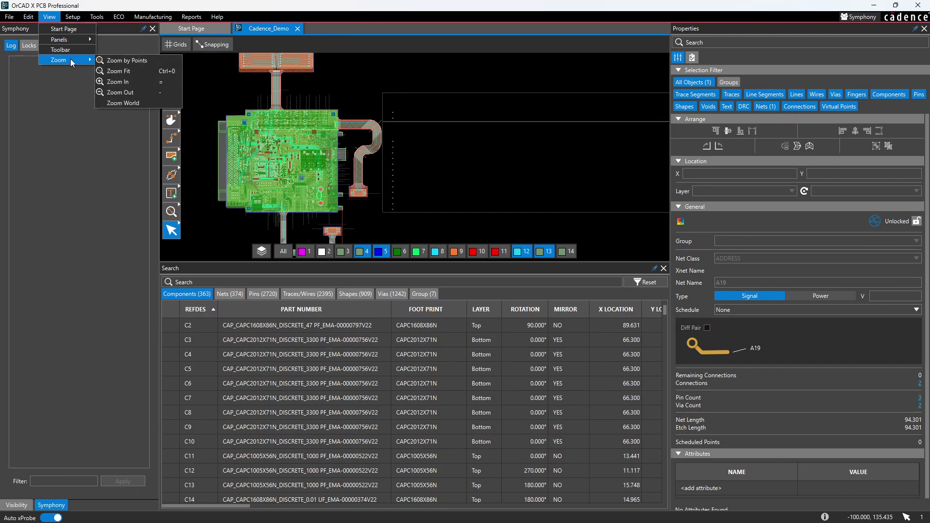
{"action": "mouse_move", "coordinate": [80, 46]}
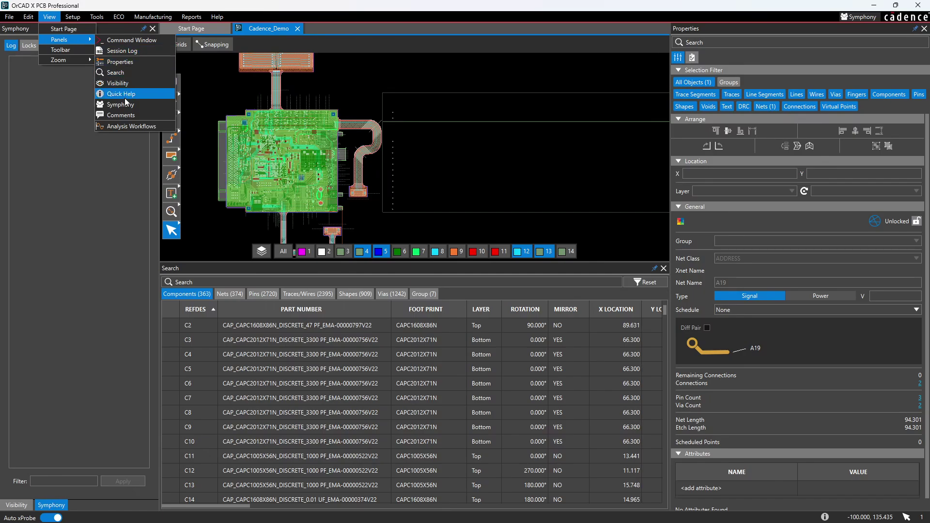
Step: Open the Comments panel and start a new comment, then cancel it
{"action": "left_click", "coordinate": [130, 115]}
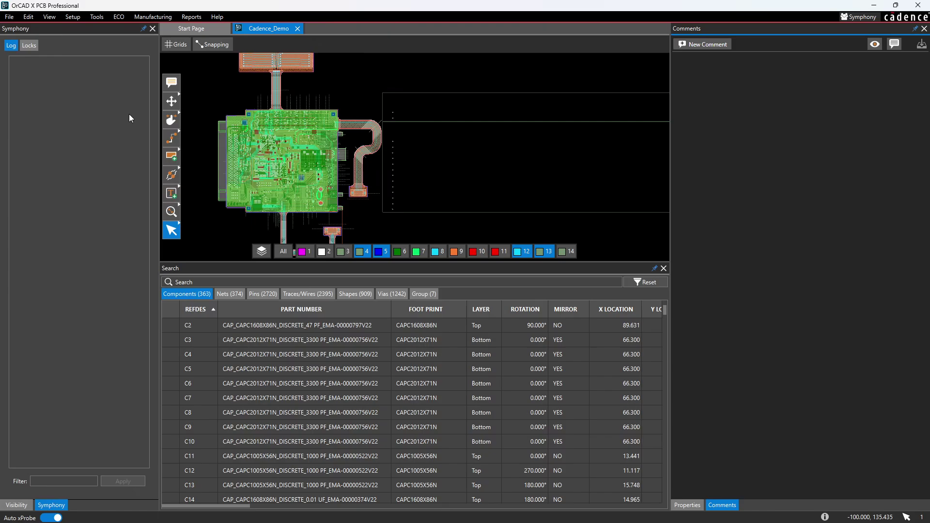
{"action": "left_click", "coordinate": [704, 44]}
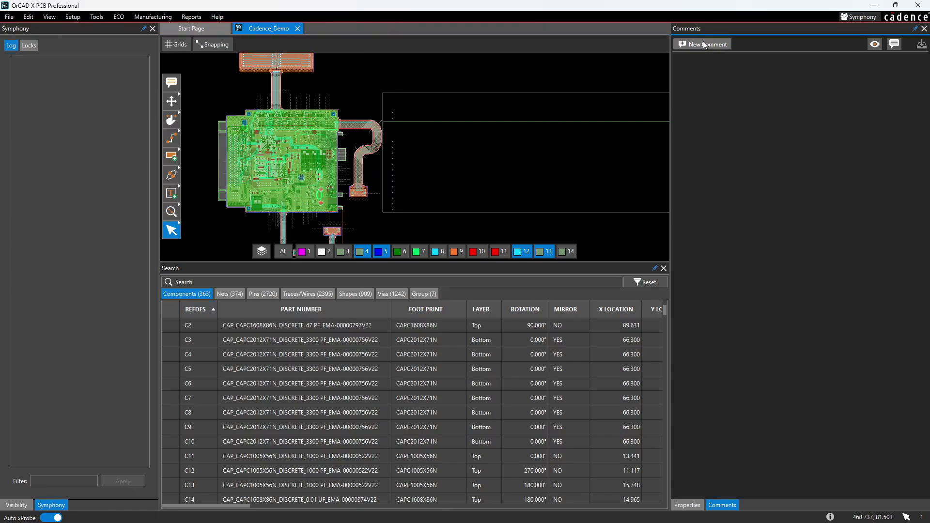
{"action": "left_click", "coordinate": [706, 45]}
{"action": "left_click", "coordinate": [741, 82]}
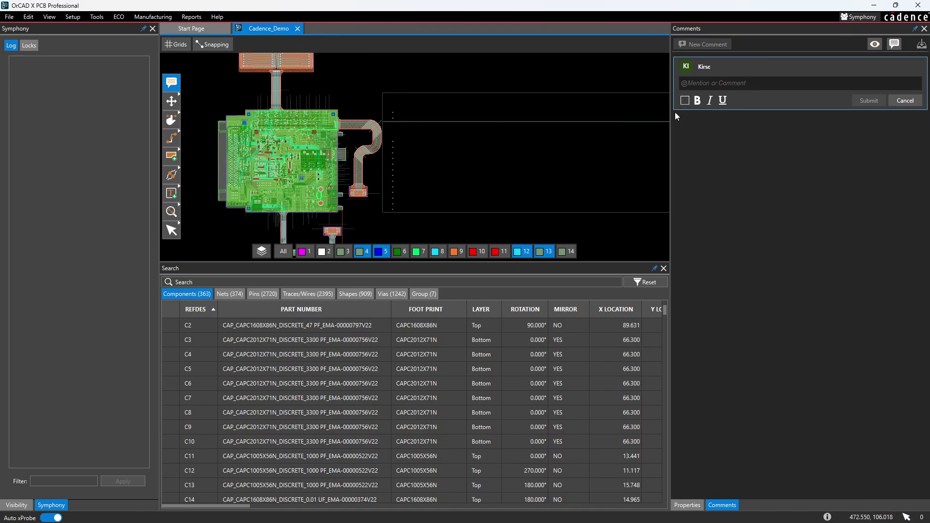
{"action": "key", "text": "Escape"}
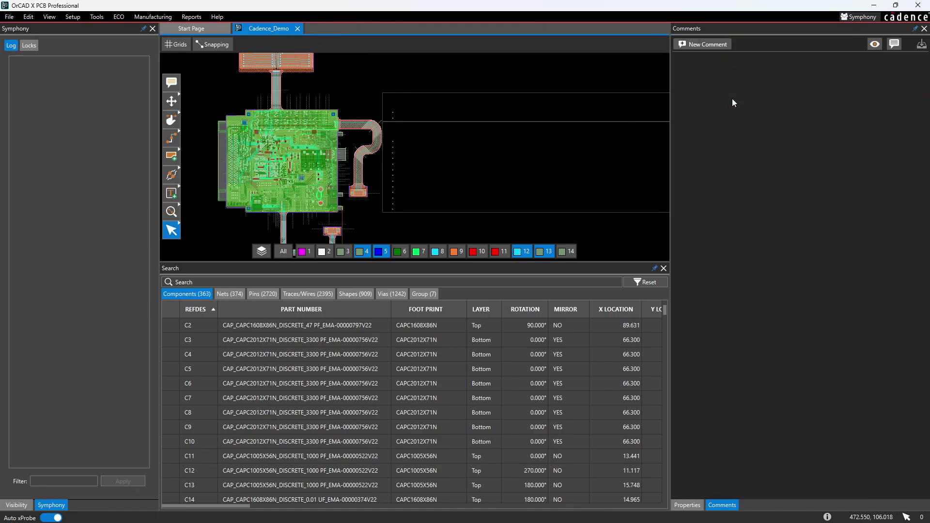
Step: Post comment #1 with the text 'jkhkj' formatted bold
{"action": "left_click", "coordinate": [710, 45]}
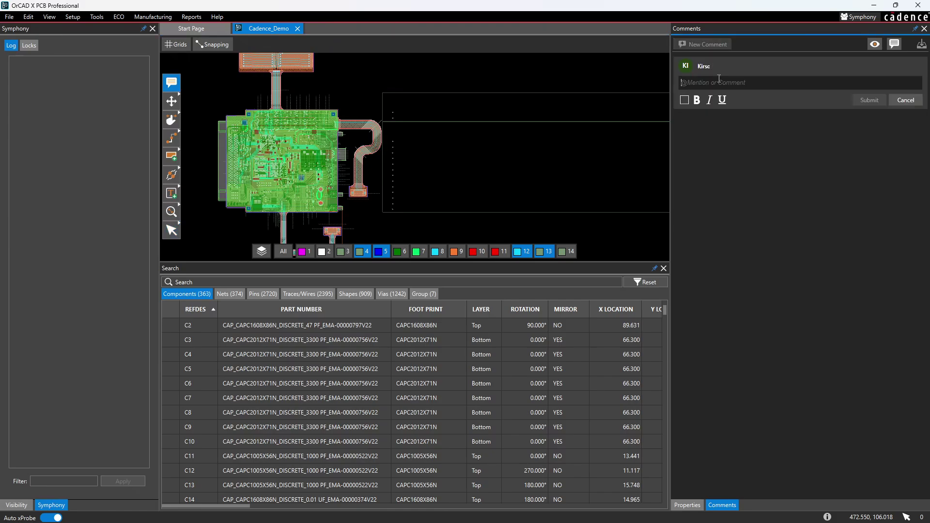
{"action": "left_click", "coordinate": [719, 81]}
{"action": "type", "text": "jkhkjhkj"}
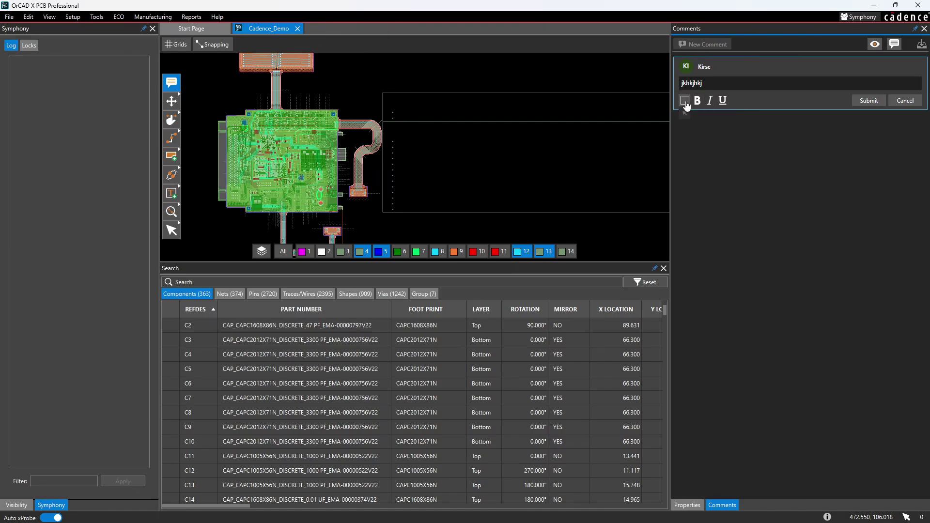
{"action": "key", "text": "shift+Left"}
{"action": "key", "text": "shift+Left"}
{"action": "key", "text": "shift+Left"}
{"action": "key", "text": "shift+Left"}
{"action": "key", "text": "shift+Left"}
{"action": "left_click", "coordinate": [697, 101]}
{"action": "left_click", "coordinate": [867, 100]}
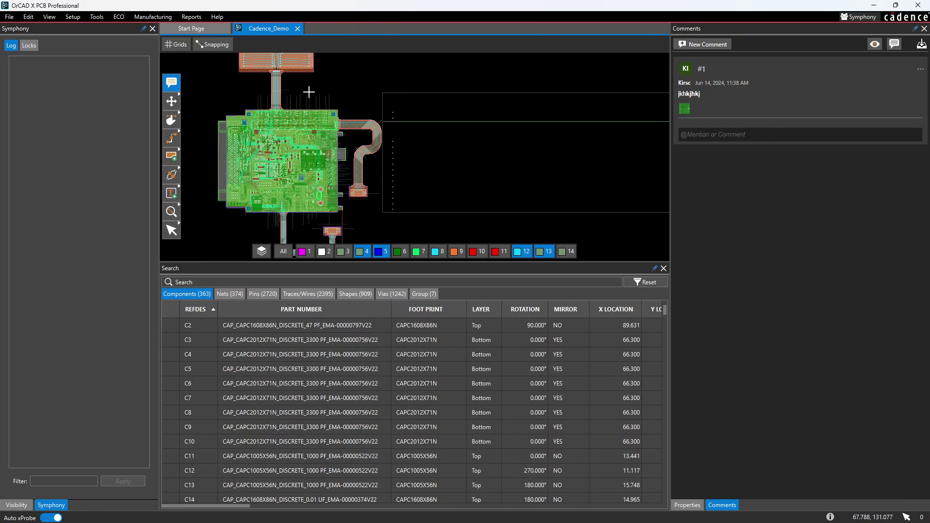
Step: Mark markup area 1 at the board's upper-right edge and dismiss its options menu
{"action": "left_click_drag", "start_coordinate": [308, 92], "coordinate": [351, 144]}
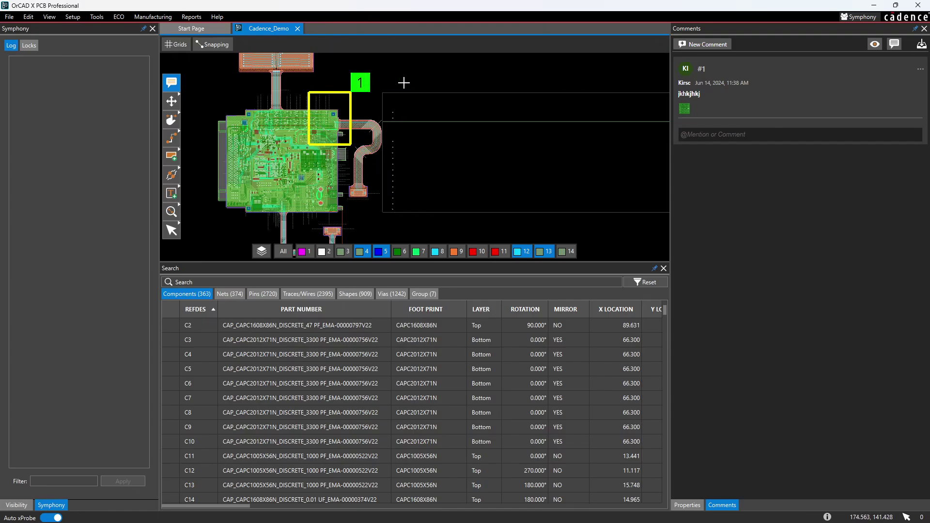
{"action": "right_click", "coordinate": [468, 87]}
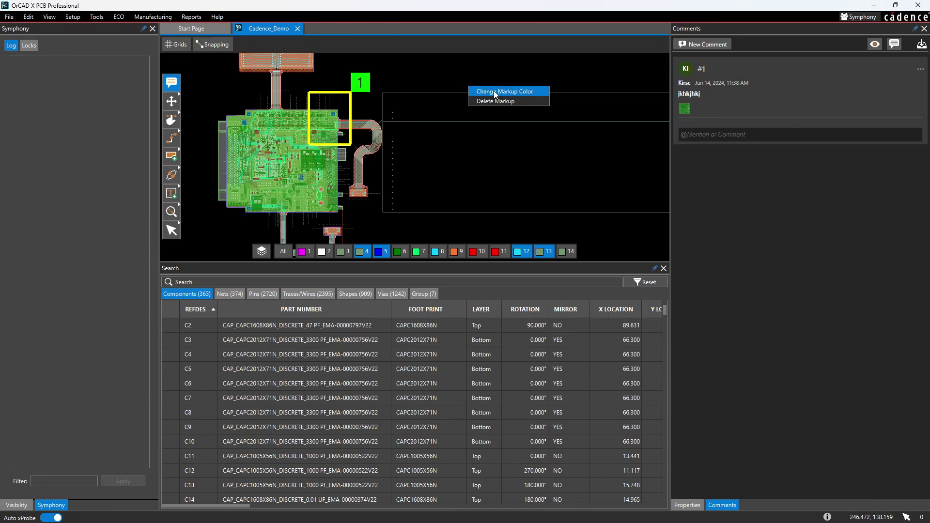
{"action": "left_click", "coordinate": [508, 63]}
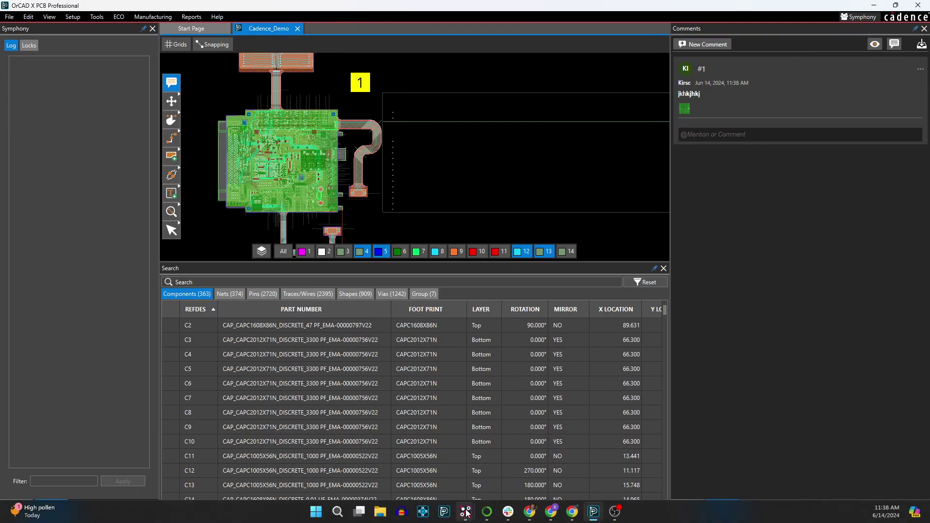
Step: In Allegro, start a blank new comment for the 0402 footprint and focus its text field
{"action": "mouse_move", "coordinate": [466, 512]}
{"action": "left_click", "coordinate": [413, 458]}
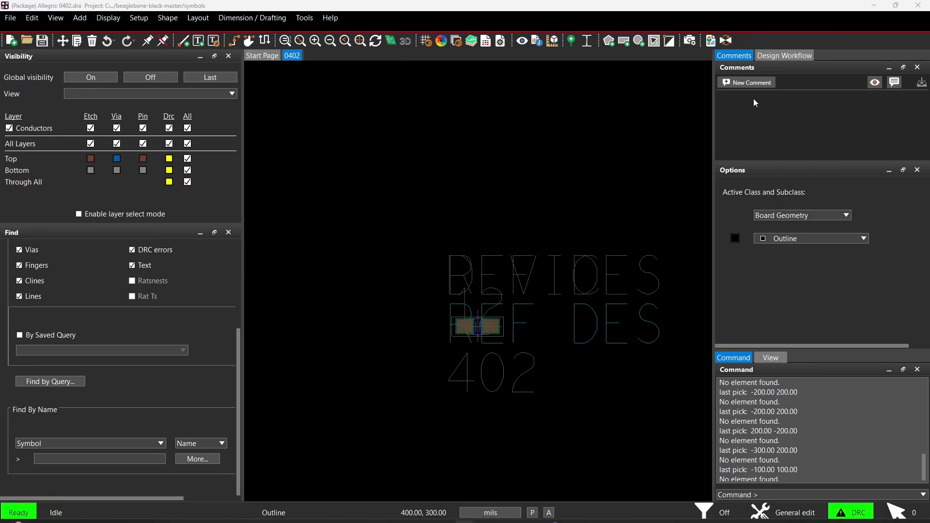
{"action": "left_click", "coordinate": [762, 83]}
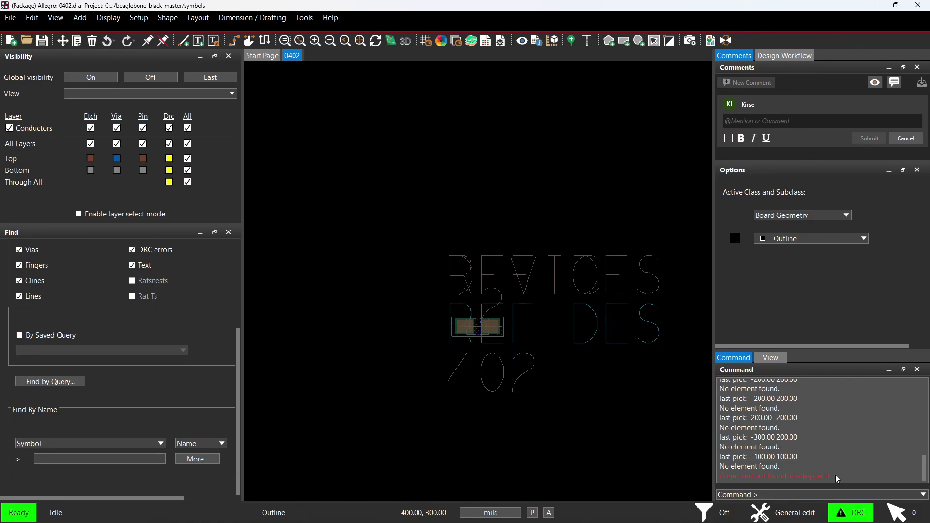
{"action": "left_click", "coordinate": [775, 119]}
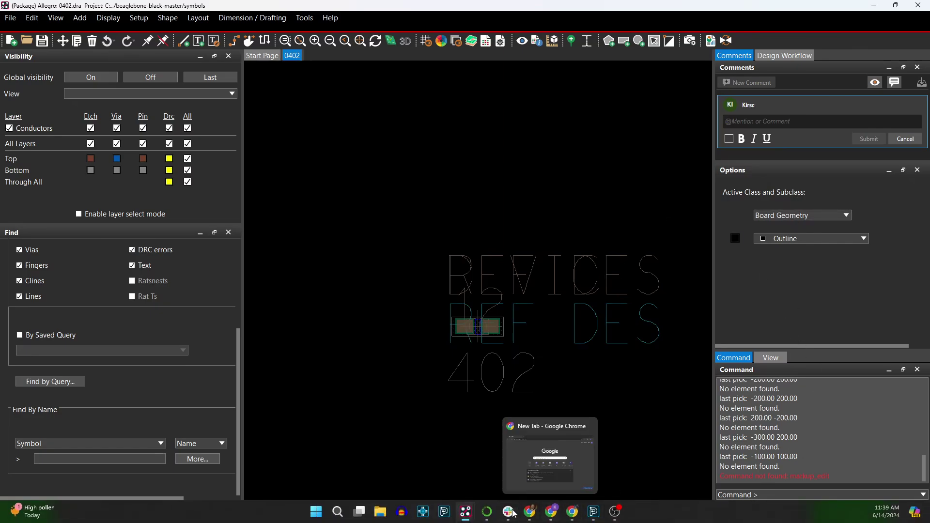
Step: Back in OrCAD X, browse the ECO menu and open View > Panels > Analysis Workflows
{"action": "left_click", "coordinate": [593, 512]}
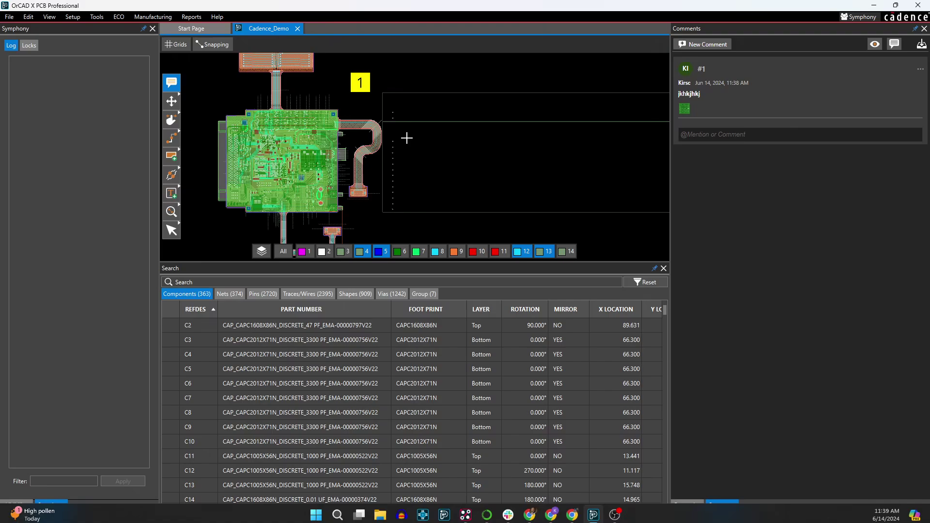
{"action": "left_click", "coordinate": [119, 16]}
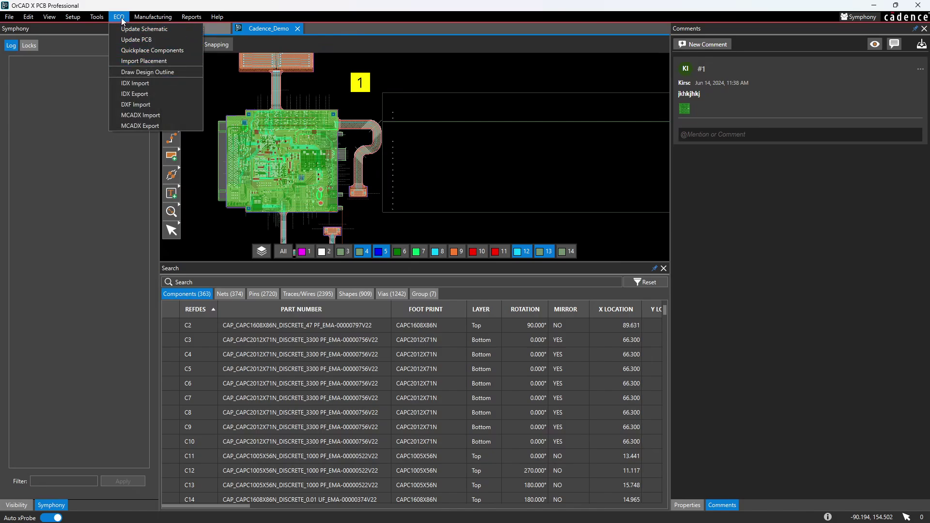
{"action": "mouse_move", "coordinate": [150, 19]}
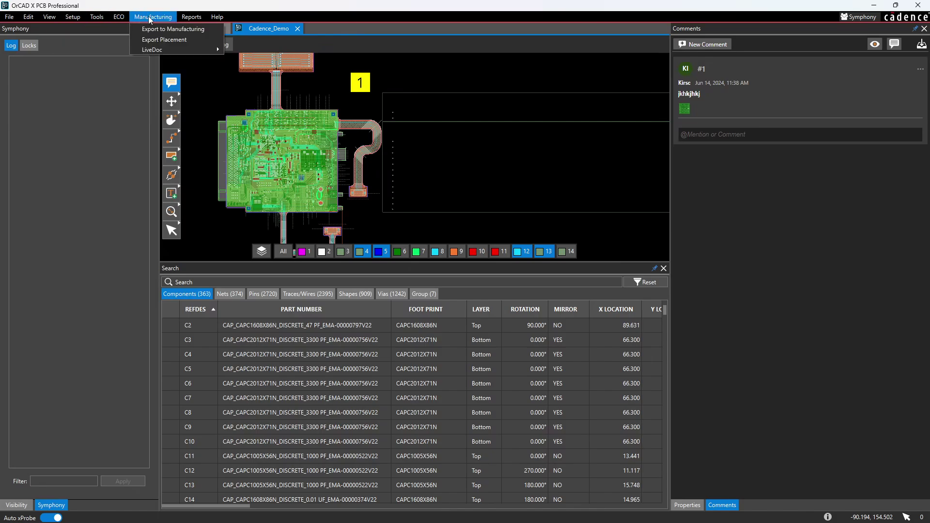
{"action": "mouse_move", "coordinate": [119, 18]}
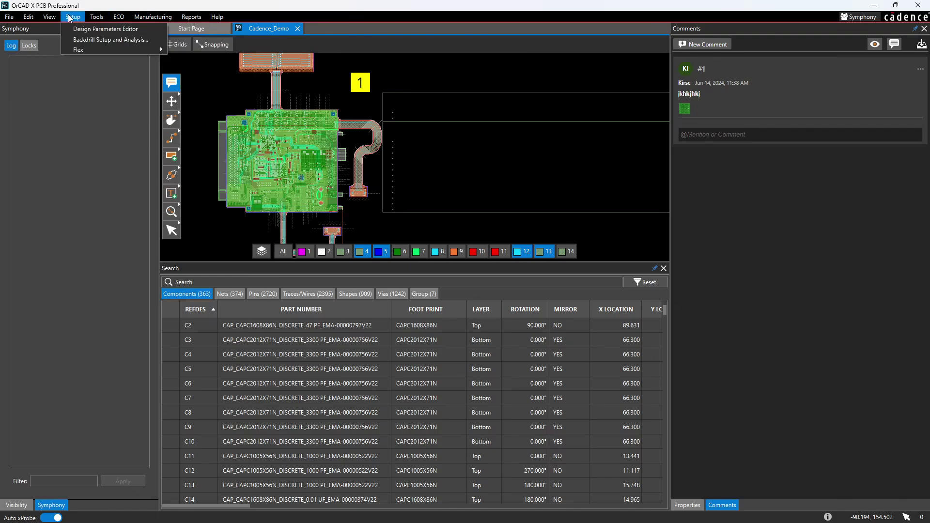
{"action": "mouse_move", "coordinate": [55, 19]}
{"action": "mouse_move", "coordinate": [82, 40]}
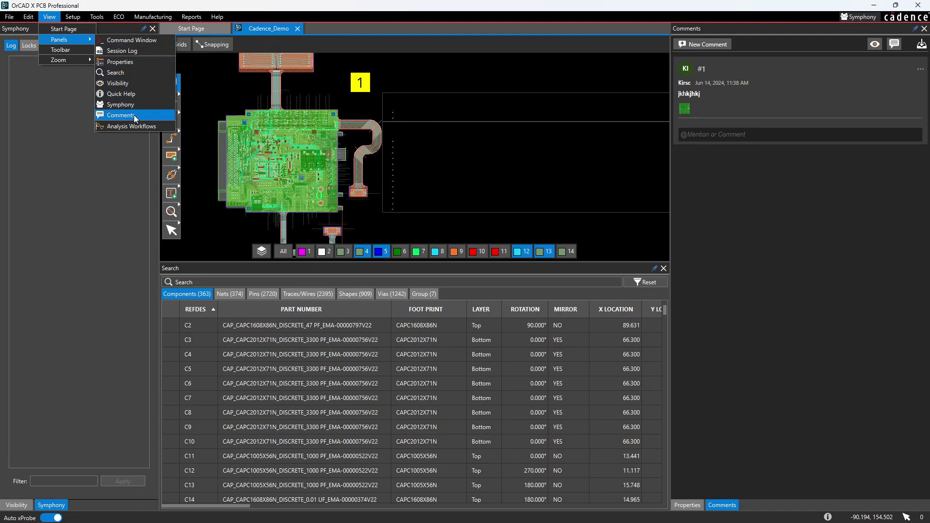
{"action": "left_click", "coordinate": [124, 126]}
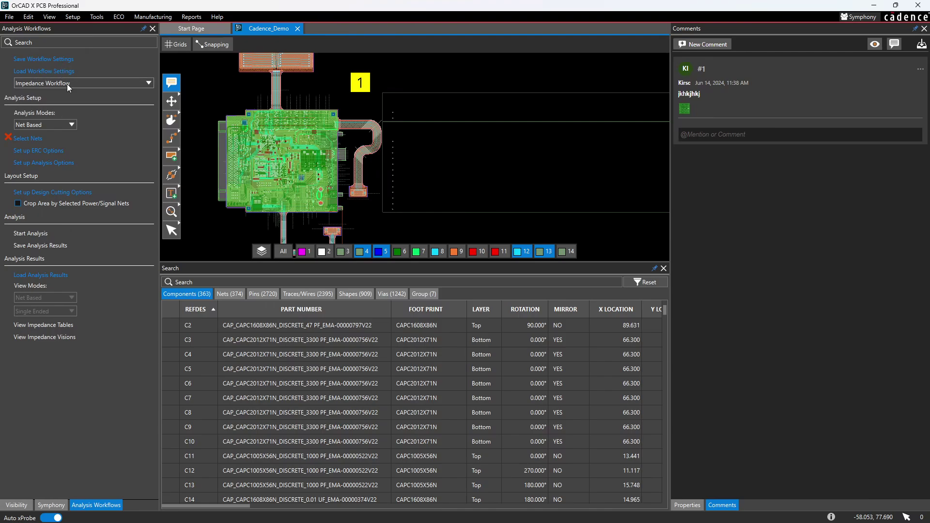
Step: Keep Impedance Workflow as the workflow and Net Based as the analysis mode
{"action": "left_click", "coordinate": [67, 84]}
{"action": "left_click", "coordinate": [65, 92]}
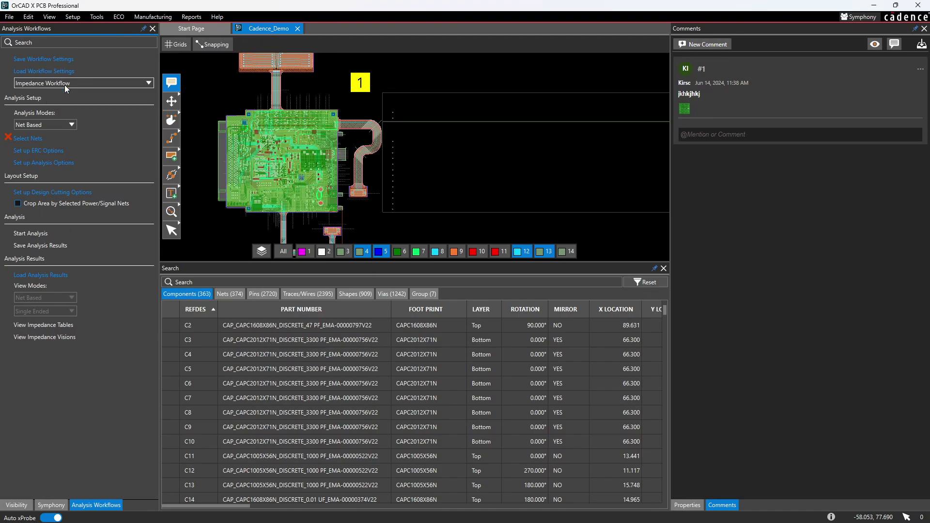
{"action": "left_click", "coordinate": [54, 124]}
{"action": "left_click", "coordinate": [39, 133]}
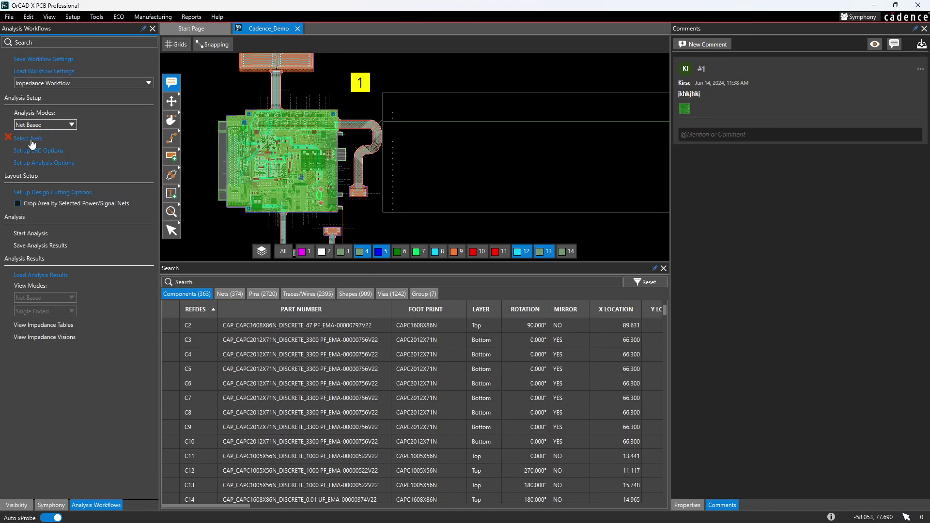
Step: Browse the Setup menu and launch Constraint Manager from Tools
{"action": "left_click", "coordinate": [73, 17]}
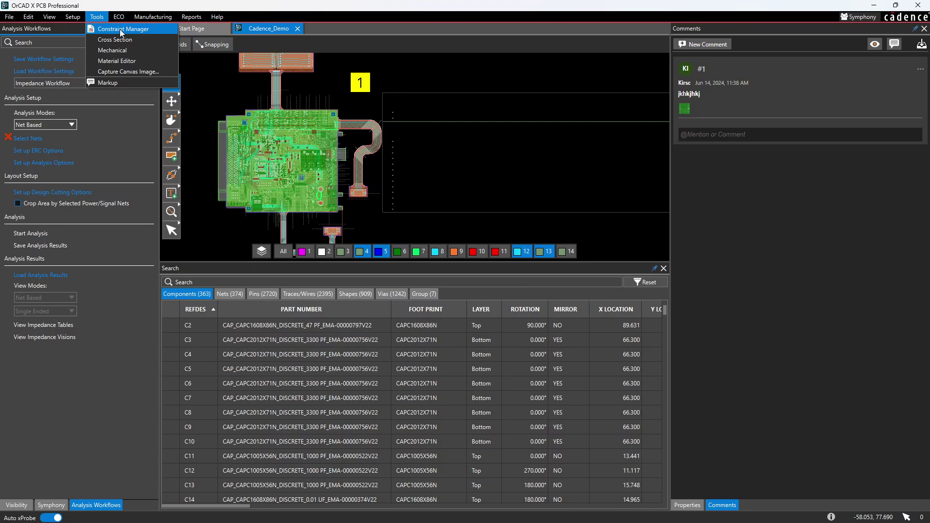
{"action": "left_click", "coordinate": [120, 29]}
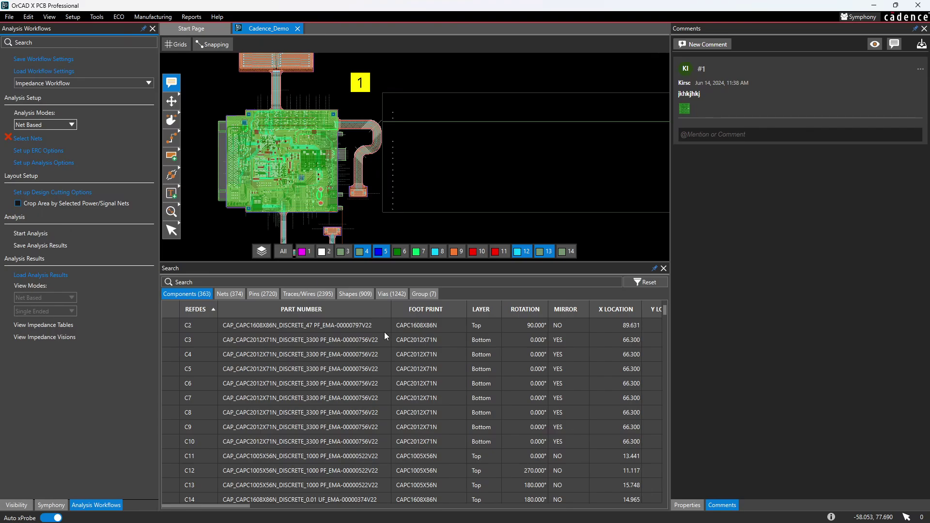
{"action": "mouse_move", "coordinate": [479, 521]}
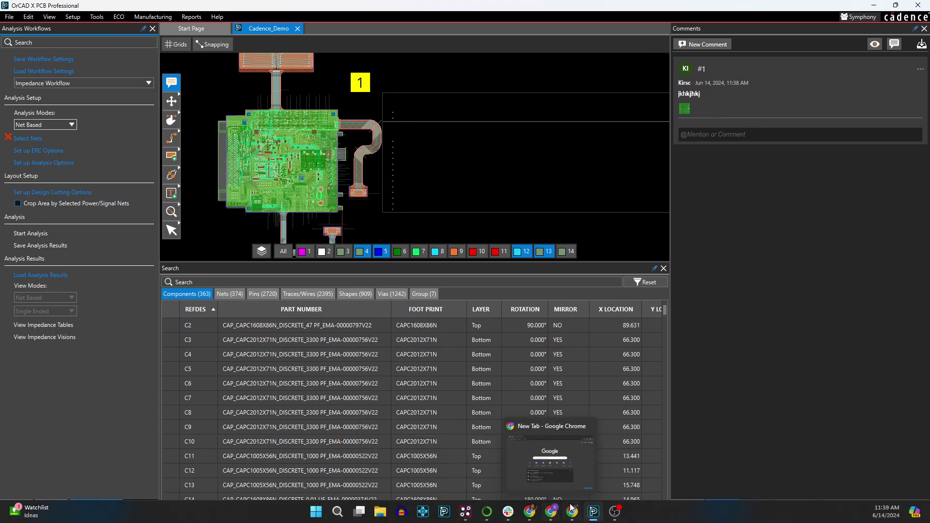
{"action": "mouse_move", "coordinate": [594, 515]}
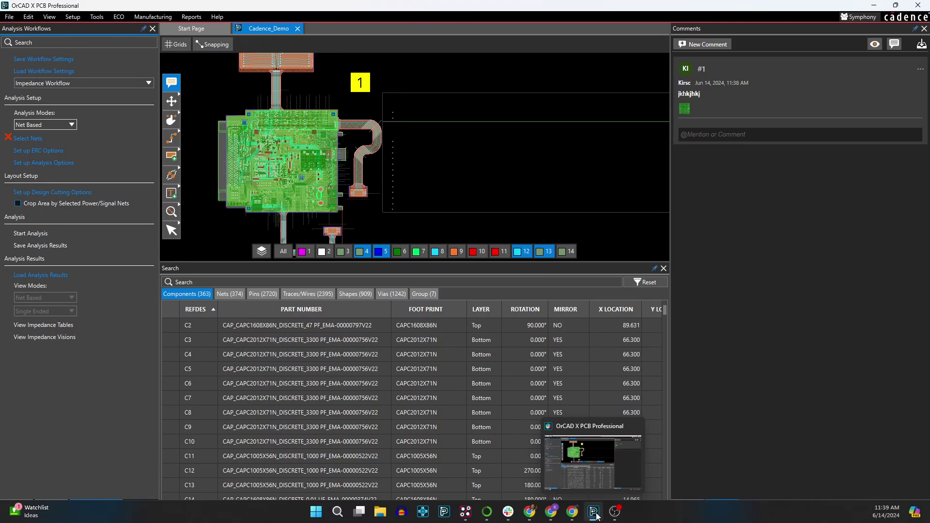
Step: View the Wiring, Vias and Physical constraint worksheets, then close the PCB Constraints window
{"action": "left_click", "coordinate": [643, 477]}
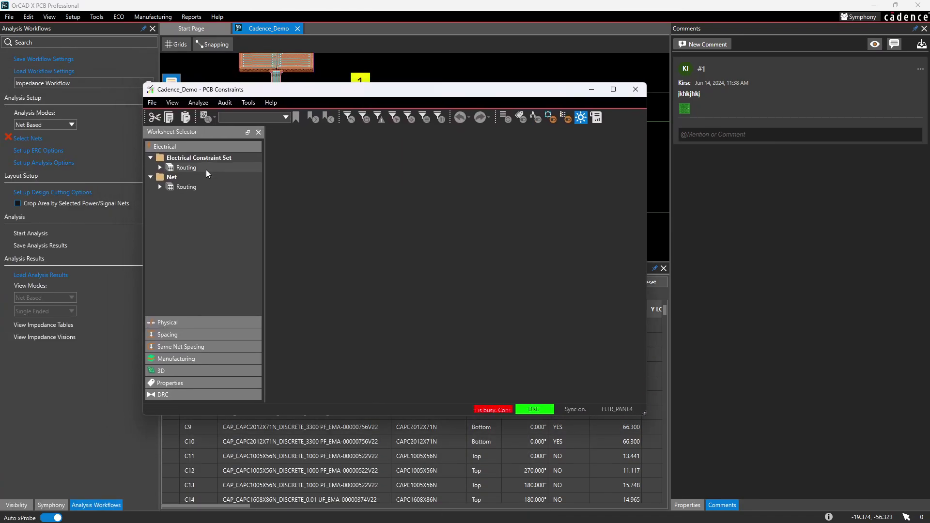
{"action": "left_click", "coordinate": [192, 169]}
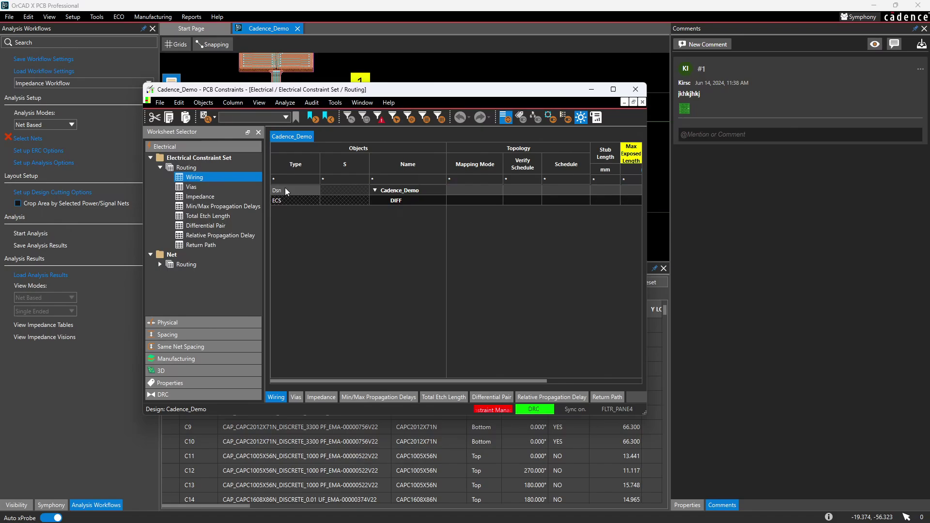
{"action": "left_click", "coordinate": [210, 189]}
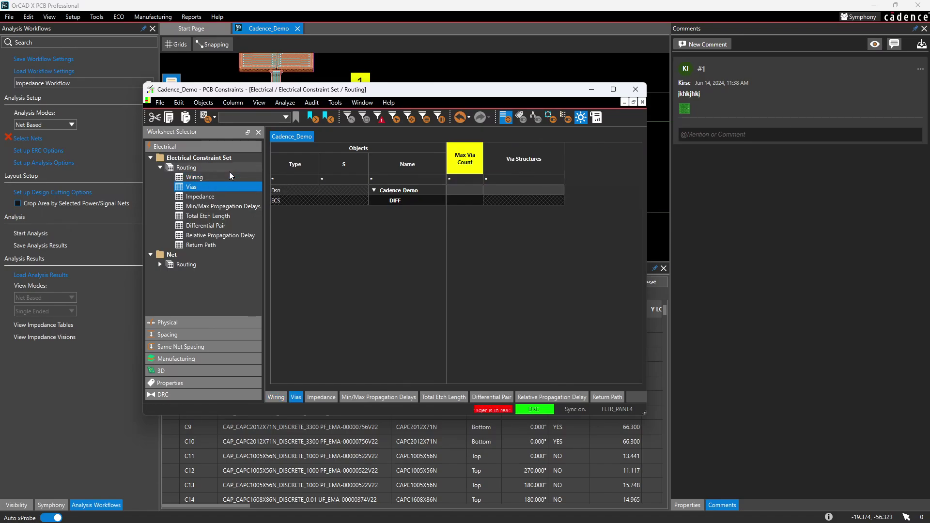
{"action": "left_click", "coordinate": [225, 178]}
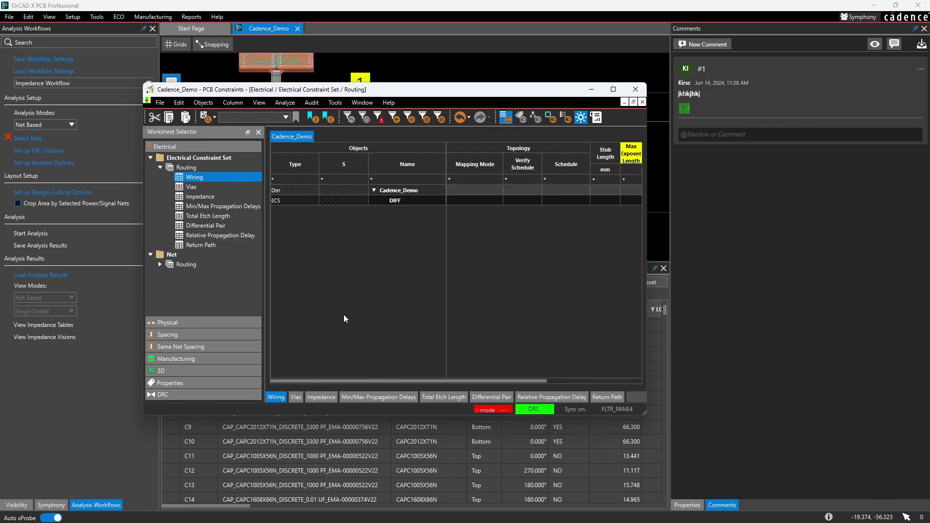
{"action": "left_click", "coordinate": [174, 323]}
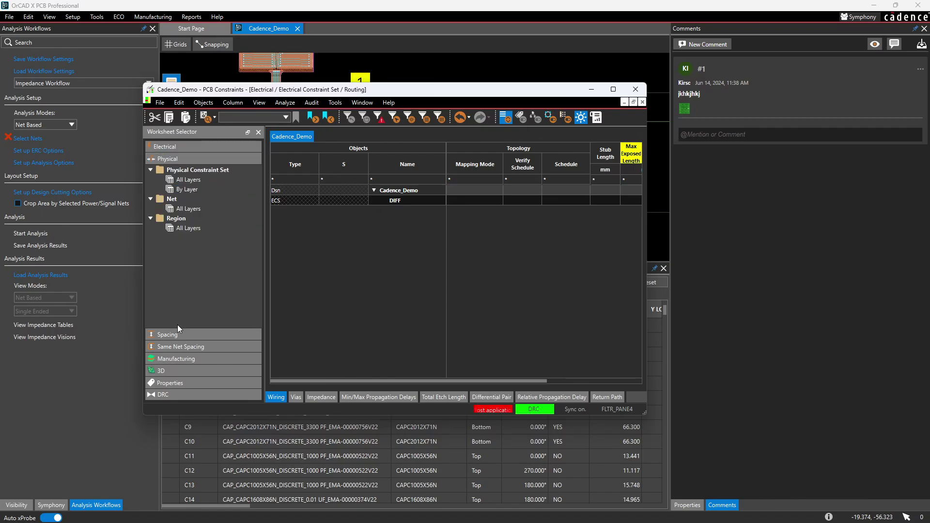
{"action": "left_click", "coordinate": [636, 89]}
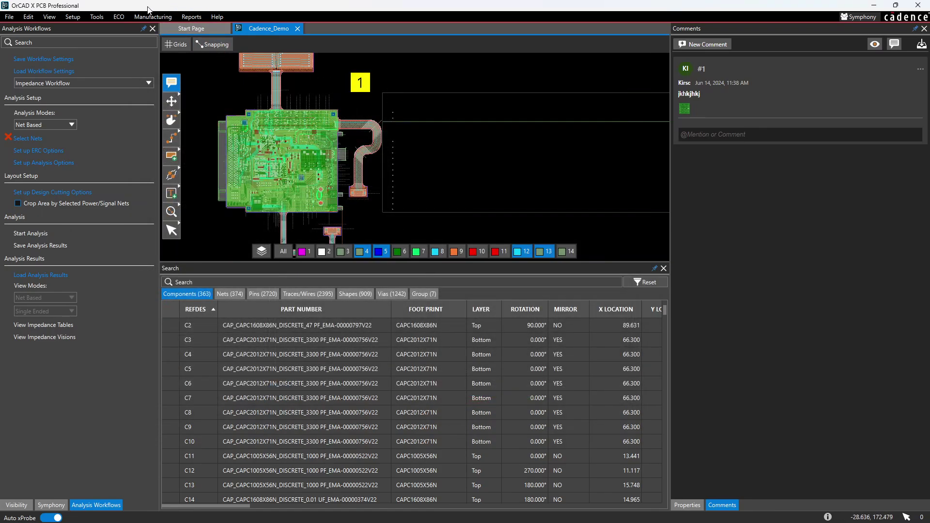
Step: Browse the Tools and ECO menu options, then dismiss the menu
{"action": "left_click", "coordinate": [97, 16]}
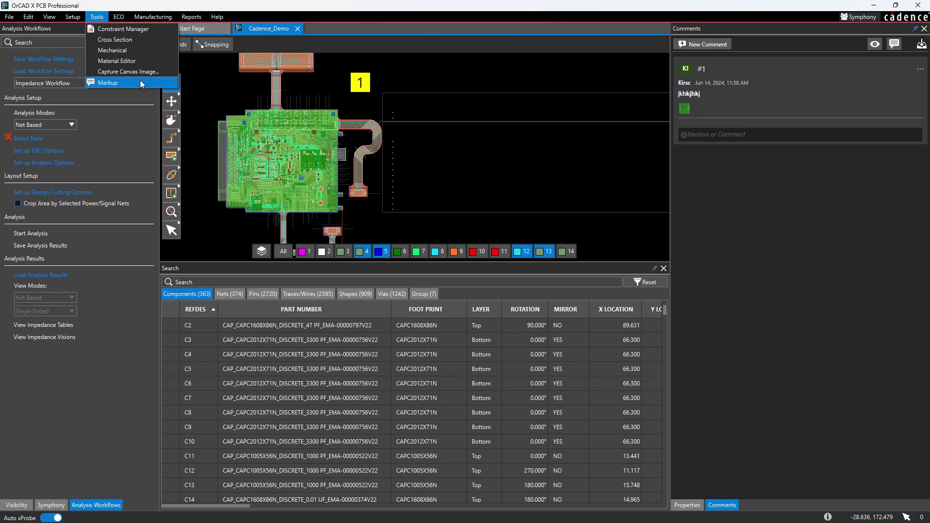
{"action": "mouse_move", "coordinate": [117, 21]}
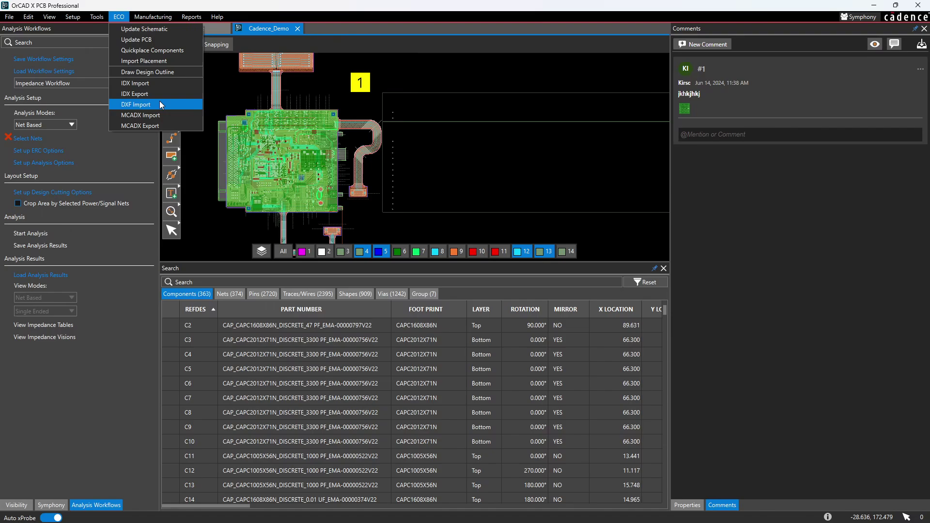
{"action": "left_click", "coordinate": [158, 52]}
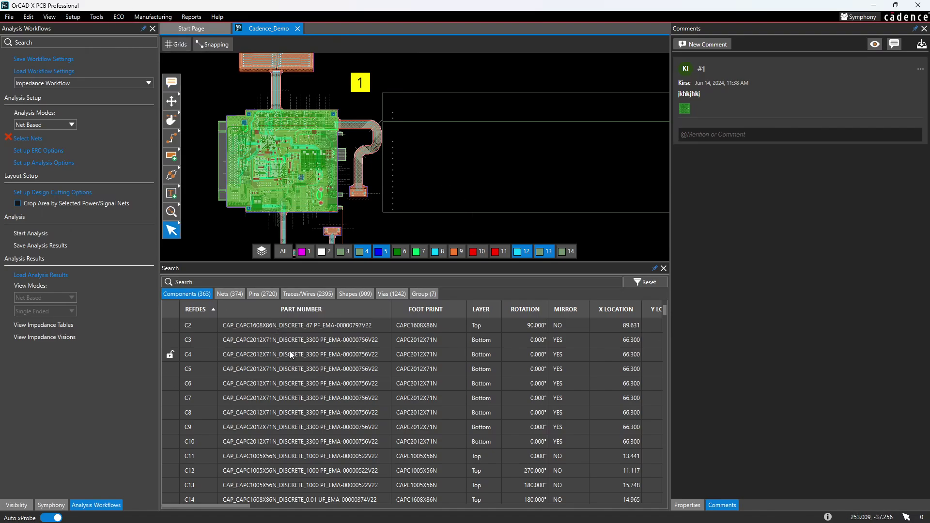
Step: Close the Search and Analysis Workflows panels, then browse the ECO and Manufacturing menus
{"action": "left_click", "coordinate": [664, 268]}
{"action": "left_click", "coordinate": [152, 29]}
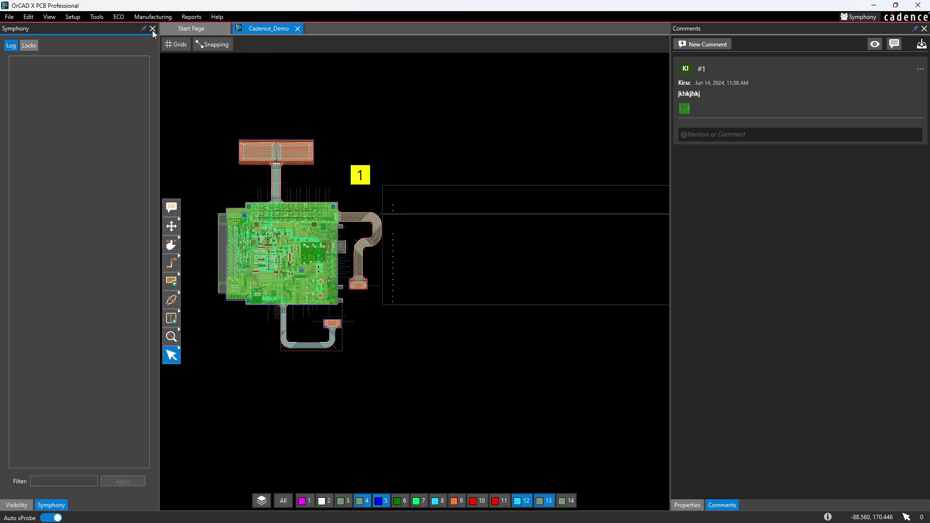
{"action": "left_click", "coordinate": [119, 17]}
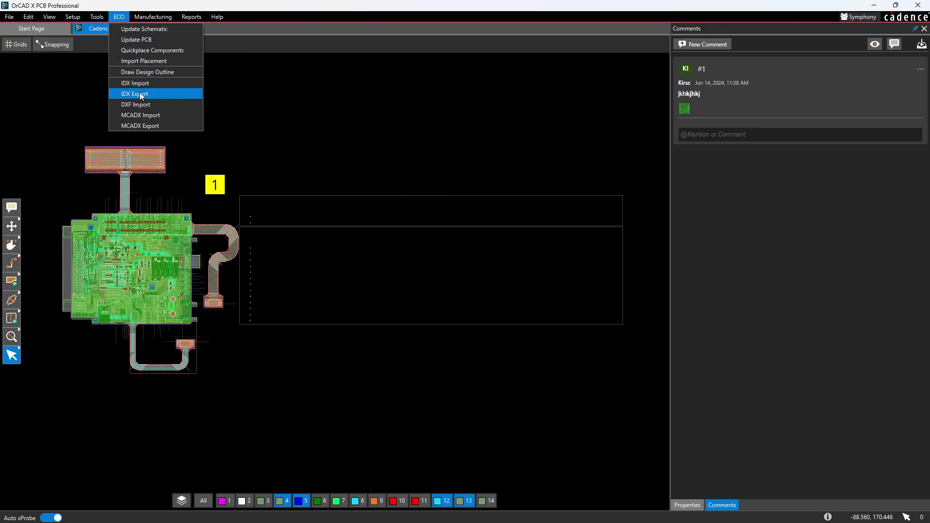
{"action": "mouse_move", "coordinate": [151, 18]}
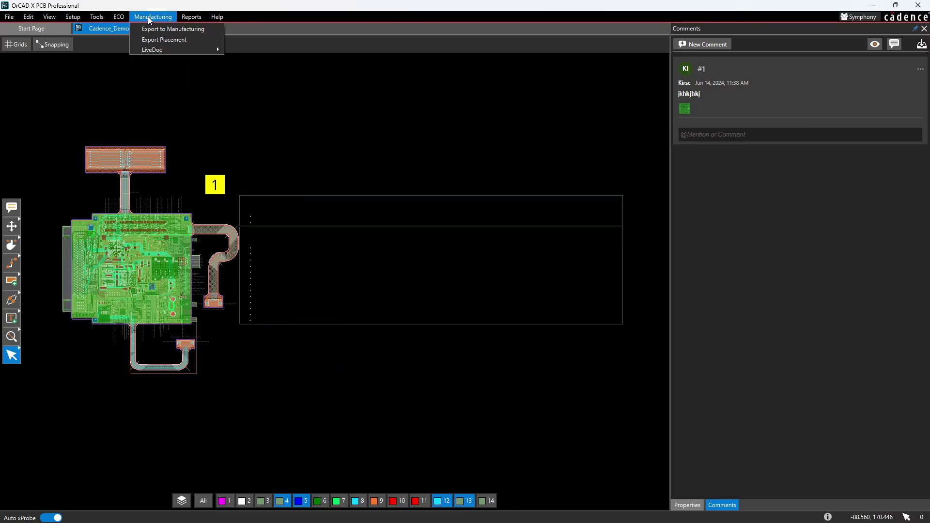
Step: Open Manufacturing > Export to Manufacturing and move the Exports dialog up and left
{"action": "left_click", "coordinate": [173, 28]}
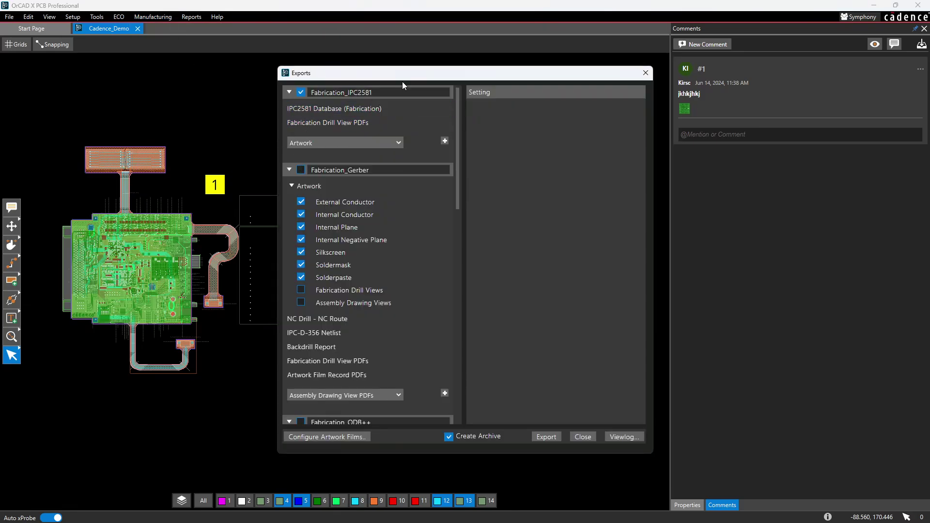
{"action": "left_click_drag", "start_coordinate": [401, 81], "coordinate": [298, 70]}
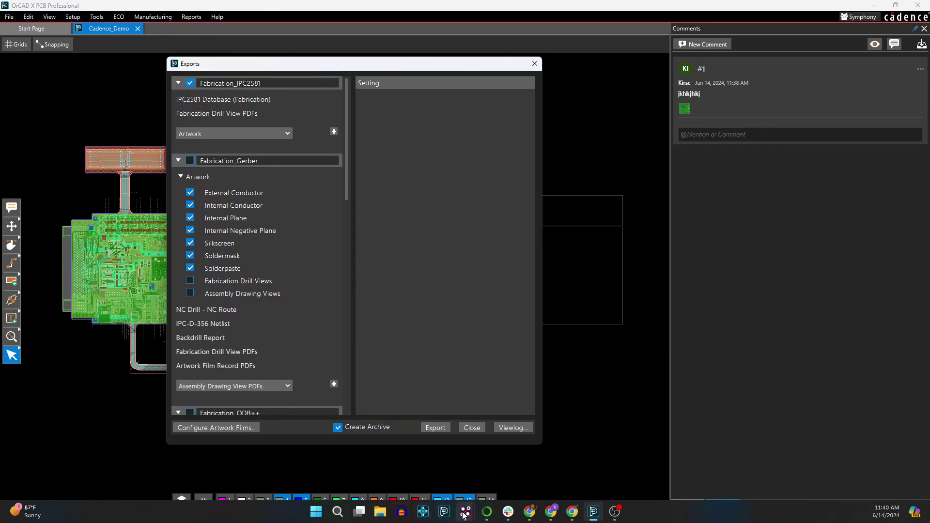
{"action": "mouse_move", "coordinate": [465, 511]}
{"action": "mouse_move", "coordinate": [424, 447]}
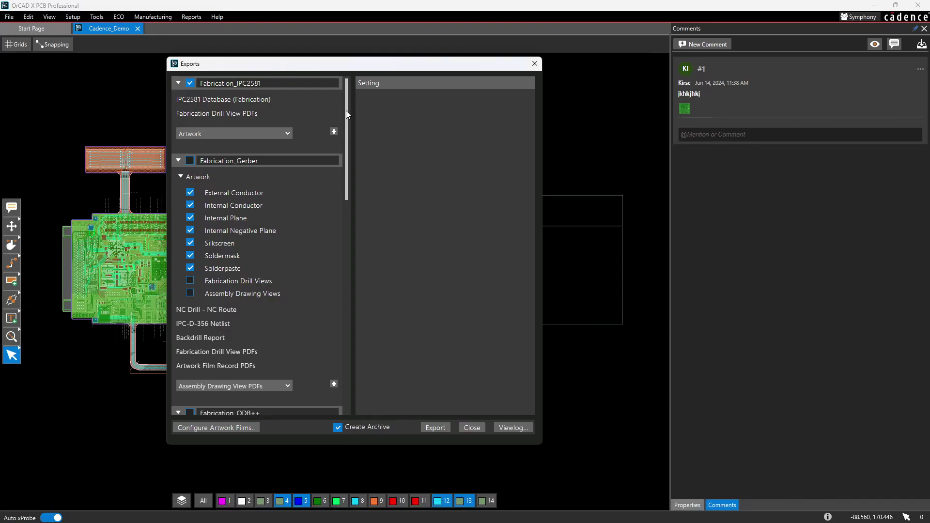
{"action": "mouse_move", "coordinate": [346, 114]}
{"action": "left_mouse_down"}
{"action": "mouse_move", "coordinate": [356, 164]}
{"action": "mouse_move", "coordinate": [352, 111]}
{"action": "left_mouse_up"}
Step: Pick Artwork Film Record PDFs as the extra output for Fabrication_IPC2581 and scroll the list
{"action": "left_click", "coordinate": [271, 134]}
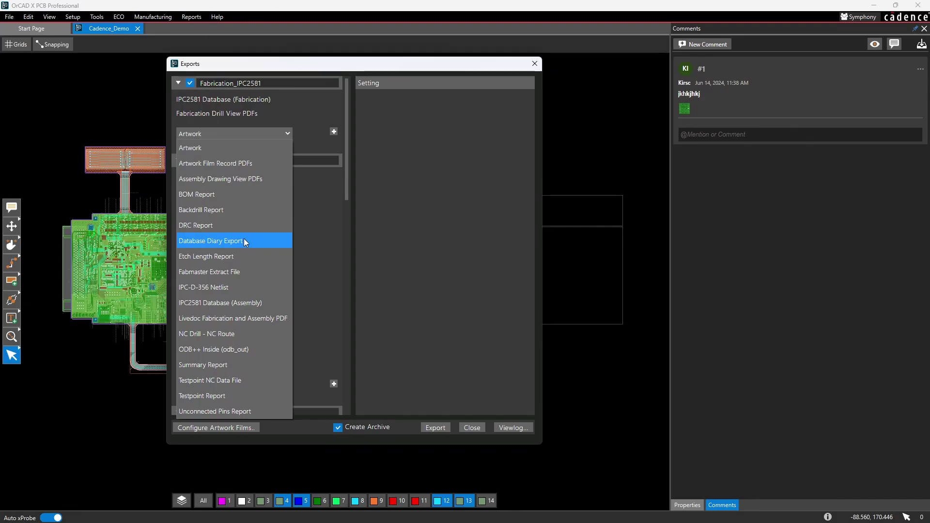
{"action": "left_click", "coordinate": [249, 165]}
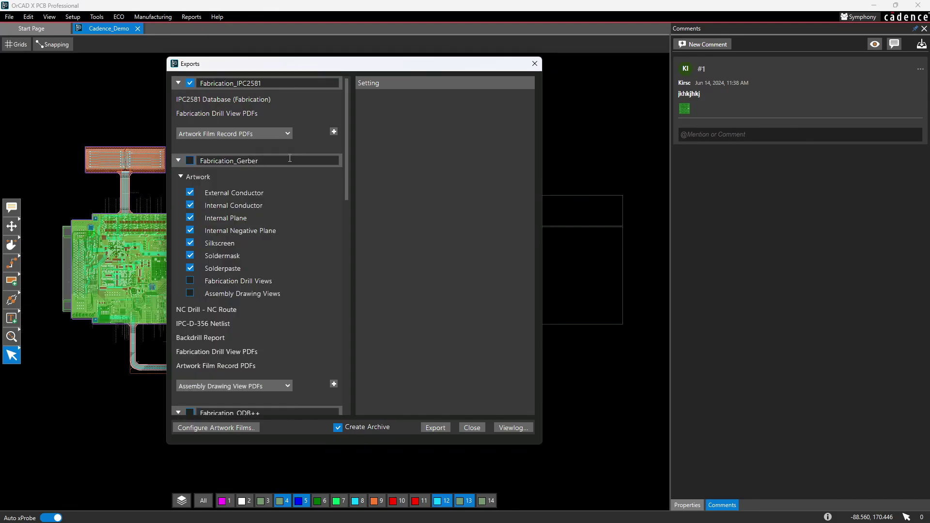
{"action": "left_click_drag", "start_coordinate": [348, 141], "coordinate": [383, 400]}
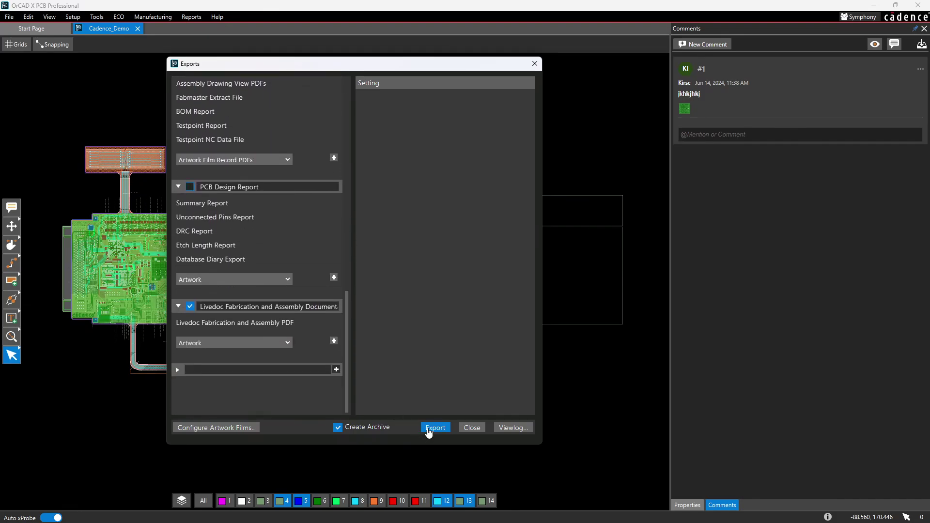
Step: Close the Exports dialog and reveal the Manufacturing > LiveDoc Open and Delete choices
{"action": "left_click", "coordinate": [472, 428]}
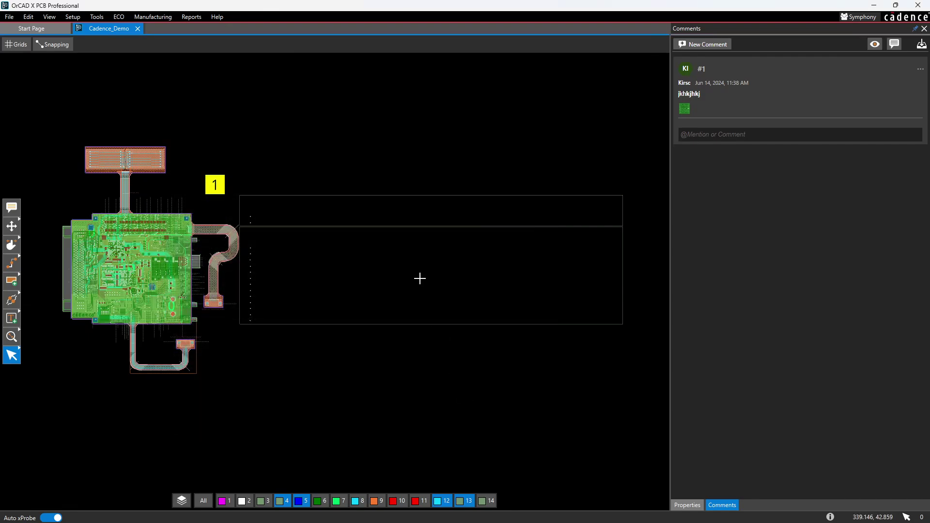
{"action": "left_click", "coordinate": [120, 18]}
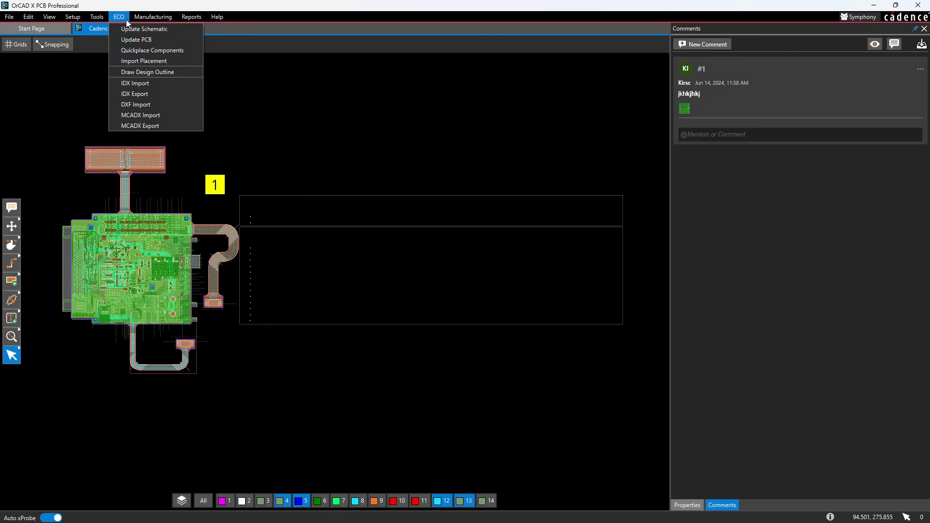
{"action": "mouse_move", "coordinate": [152, 17]}
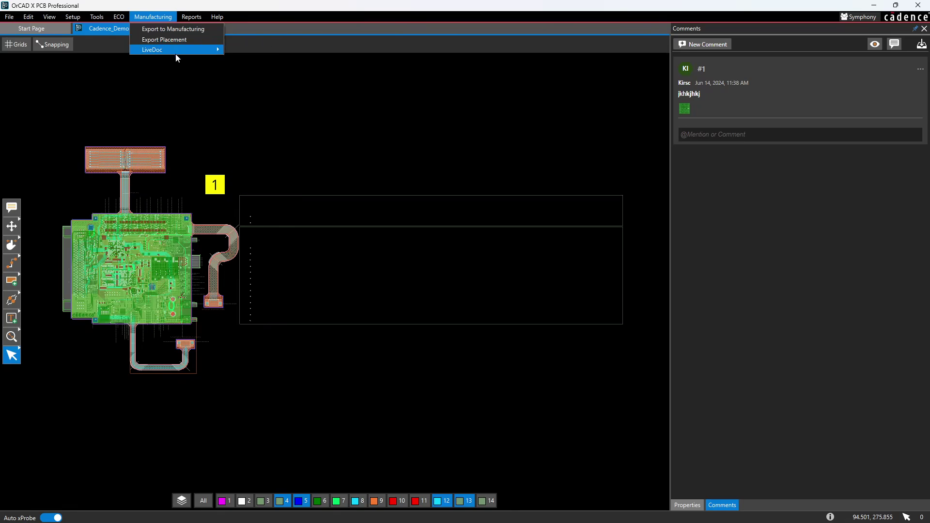
{"action": "mouse_move", "coordinate": [176, 51]}
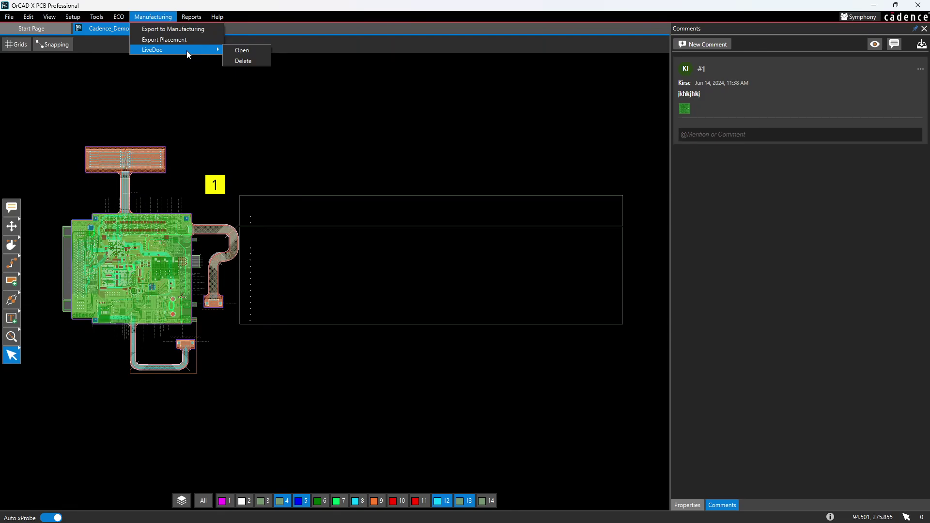
{"action": "left_click", "coordinate": [233, 49]}
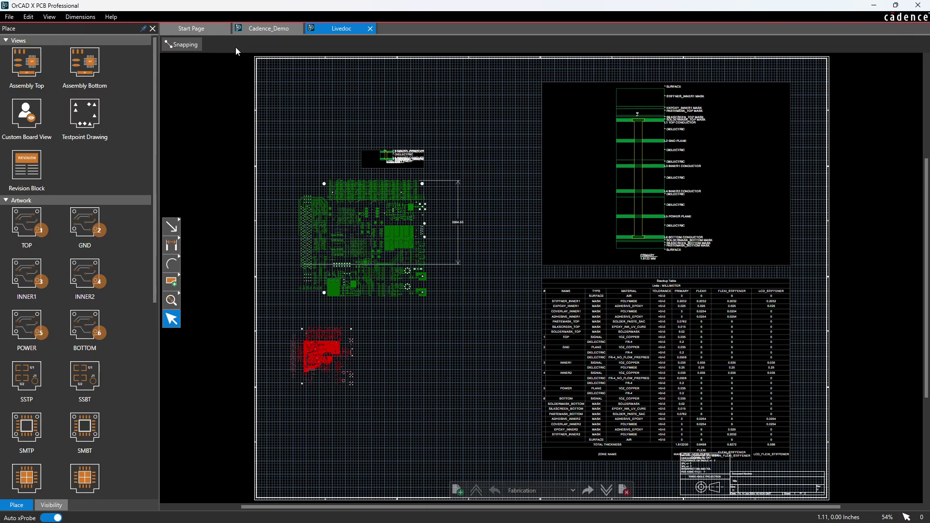
{"action": "left_click", "coordinate": [370, 29]}
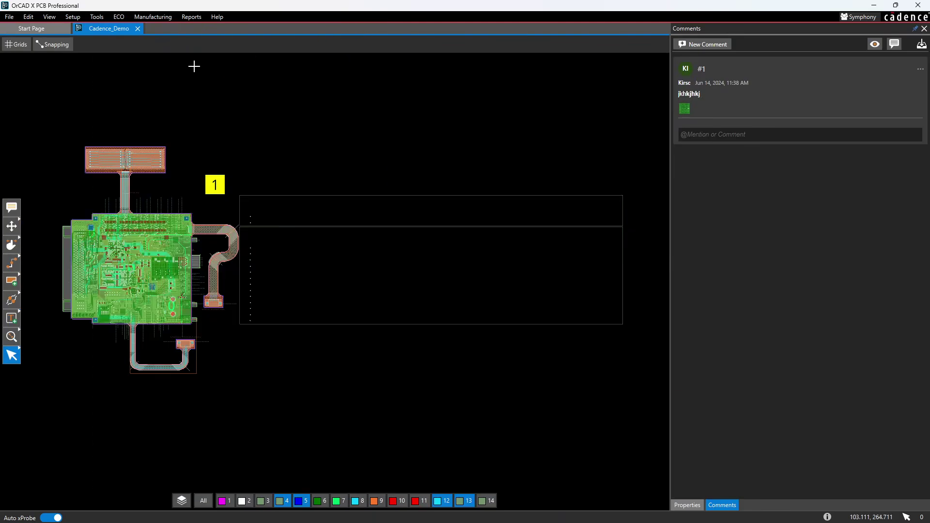
Step: Show the Manufacturing options, then the Reports list with Shape Islands, Missing Teardrops and Dangling Traces
{"action": "left_click", "coordinate": [150, 17]}
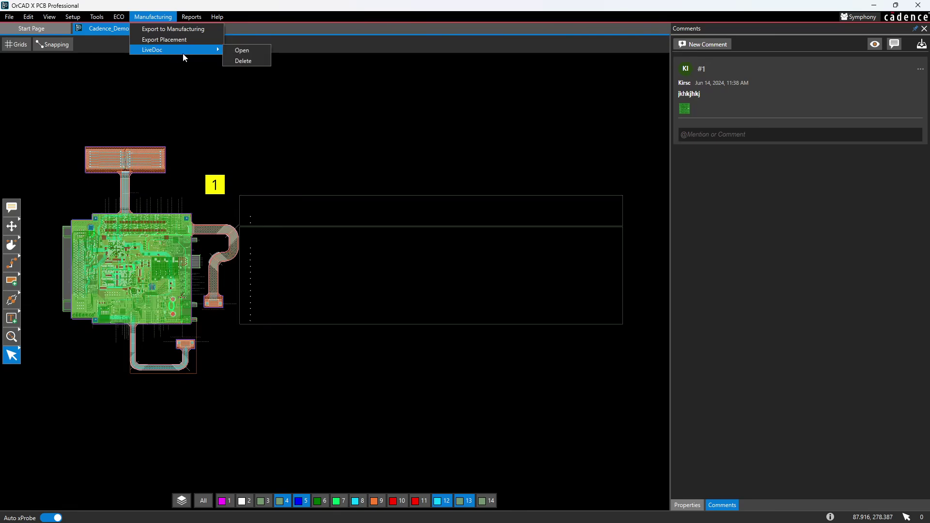
{"action": "mouse_move", "coordinate": [443, 512]}
{"action": "mouse_move", "coordinate": [196, 16]}
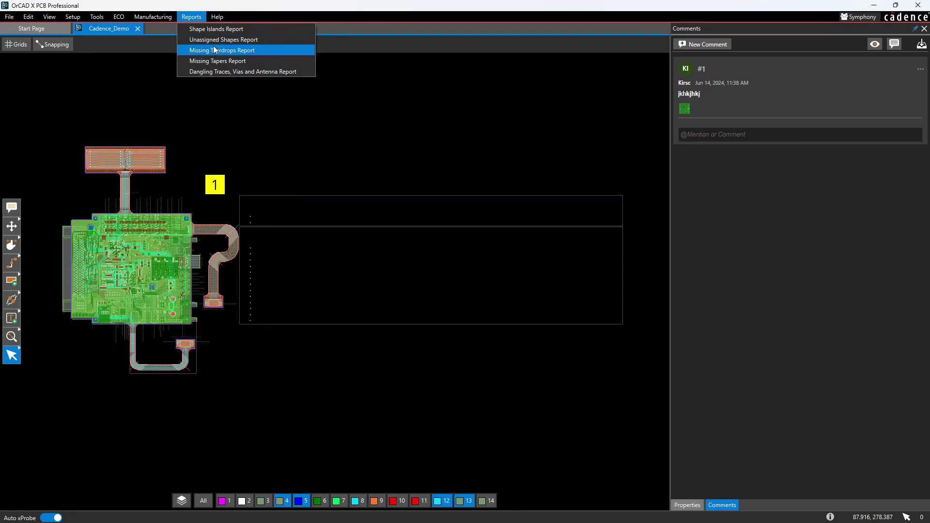
{"action": "left_click", "coordinate": [223, 73]}
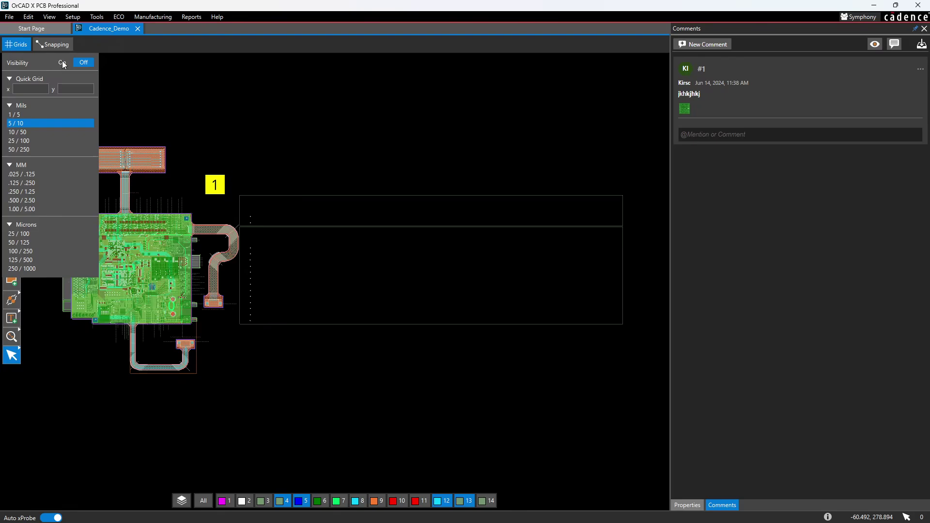
{"action": "left_click", "coordinate": [62, 60]}
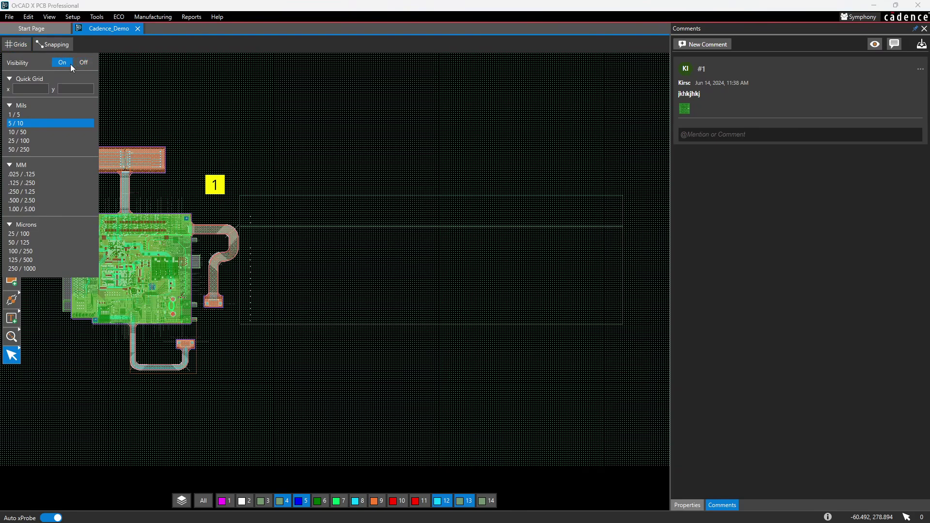
{"action": "left_click", "coordinate": [54, 45]}
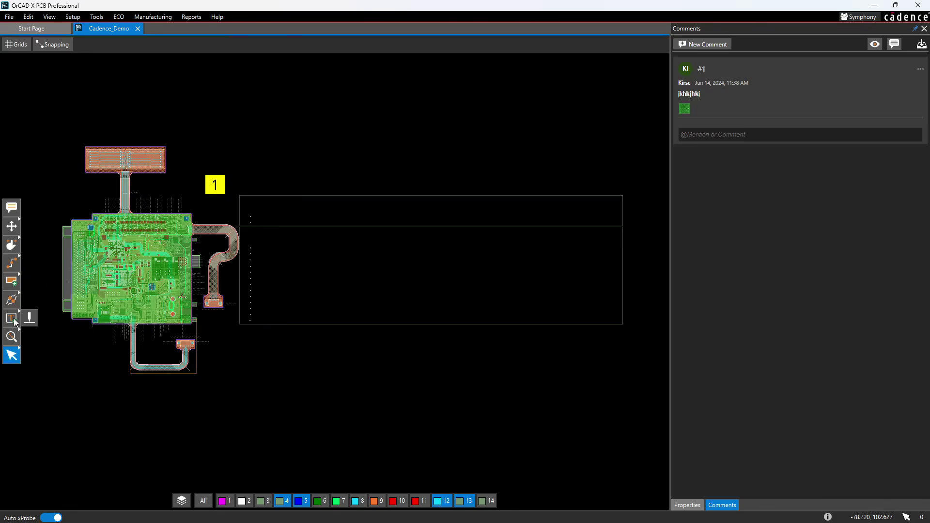
{"action": "mouse_move", "coordinate": [14, 358]}
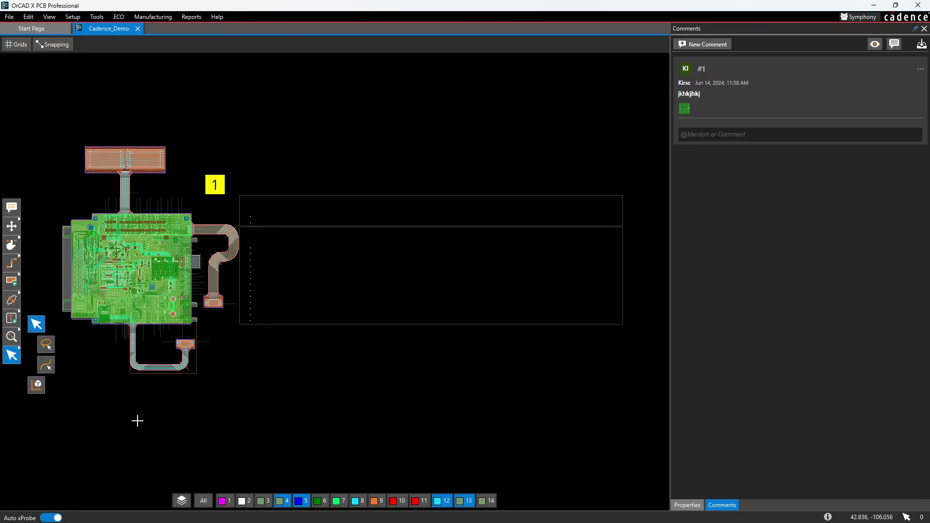
Step: Switch to the Allegro 0402 package window, then minimize it
{"action": "left_click", "coordinate": [464, 515]}
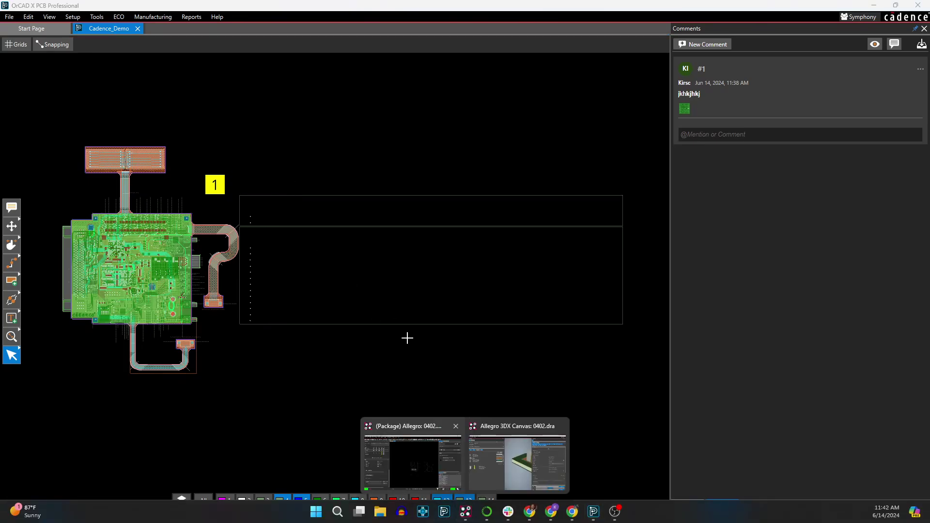
{"action": "left_click", "coordinate": [446, 455]}
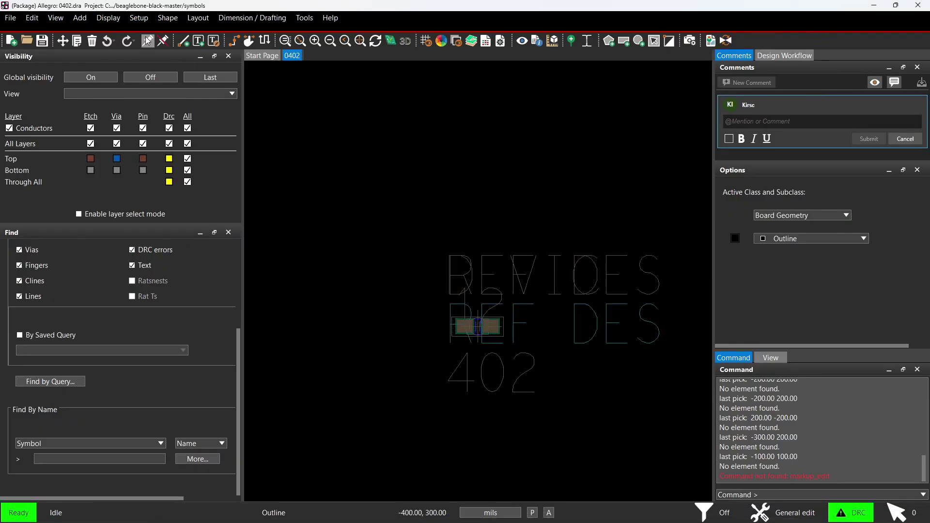
{"action": "right_click", "coordinate": [370, 182]}
{"action": "left_click", "coordinate": [347, 168]}
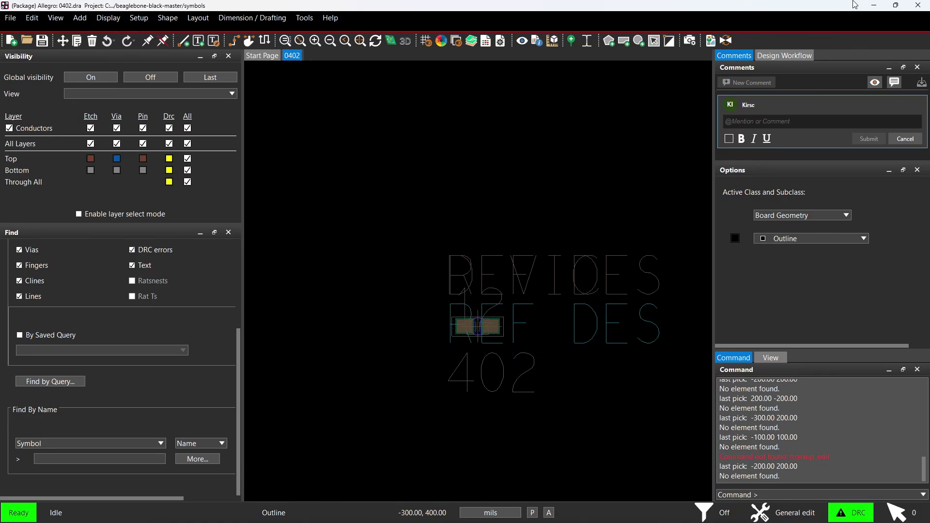
{"action": "left_click", "coordinate": [873, 5]}
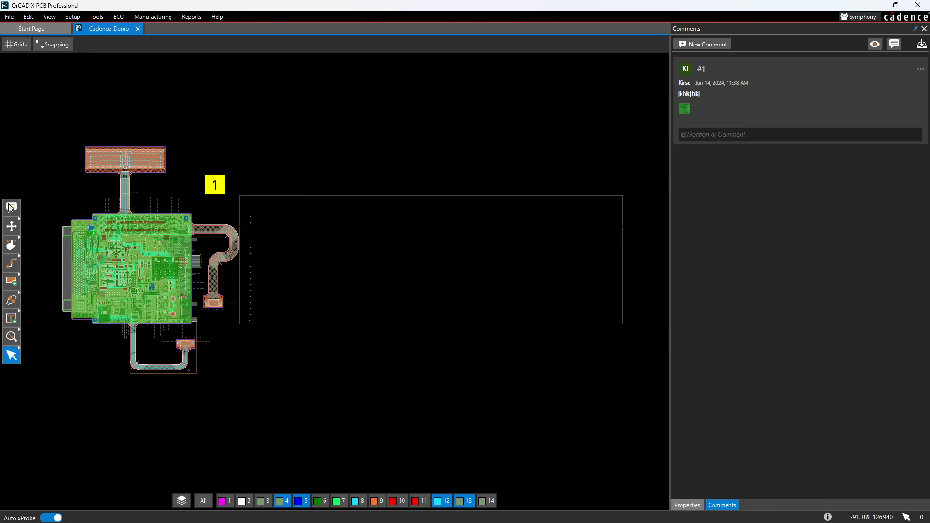
Step: Dock the drawing tools horizontally at the top and open the View > Panels > Visibility panel
{"action": "left_click_drag", "start_coordinate": [11, 199], "coordinate": [274, 52]}
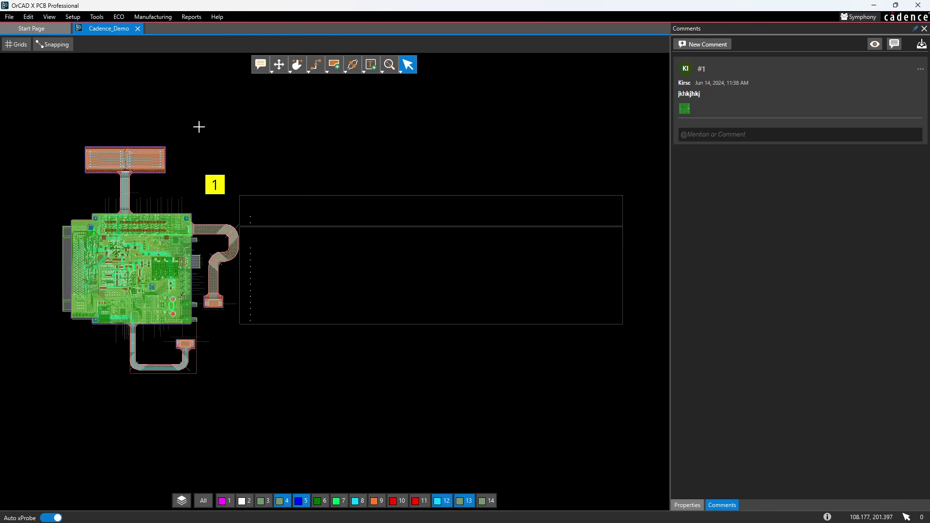
{"action": "left_click", "coordinate": [50, 20]}
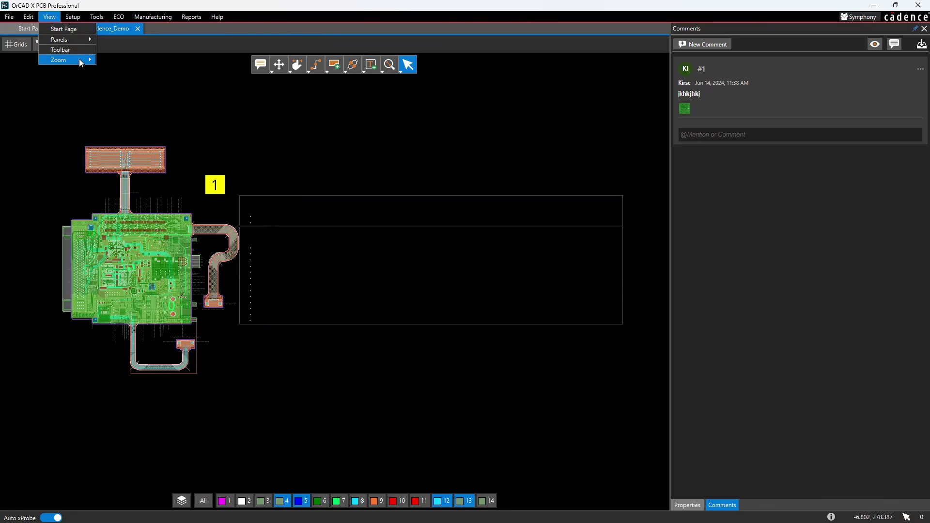
{"action": "mouse_move", "coordinate": [77, 44]}
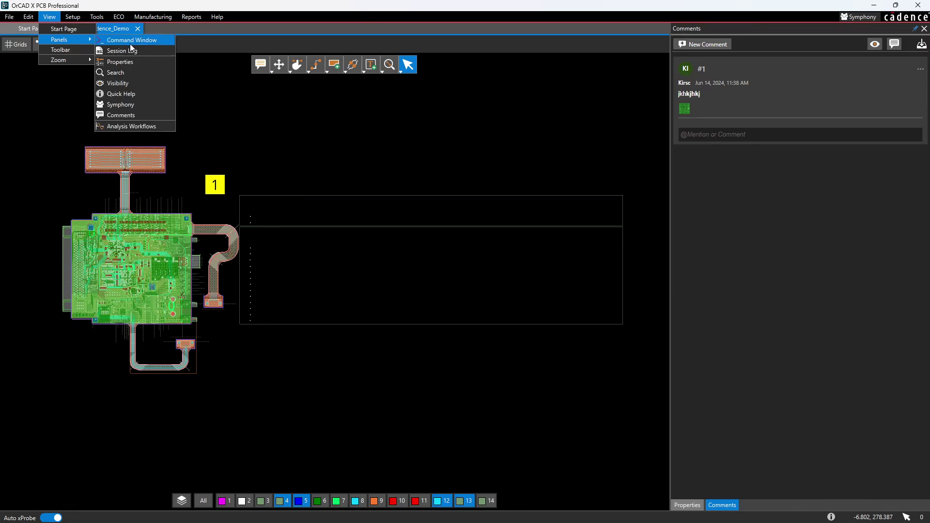
{"action": "left_click", "coordinate": [131, 83]}
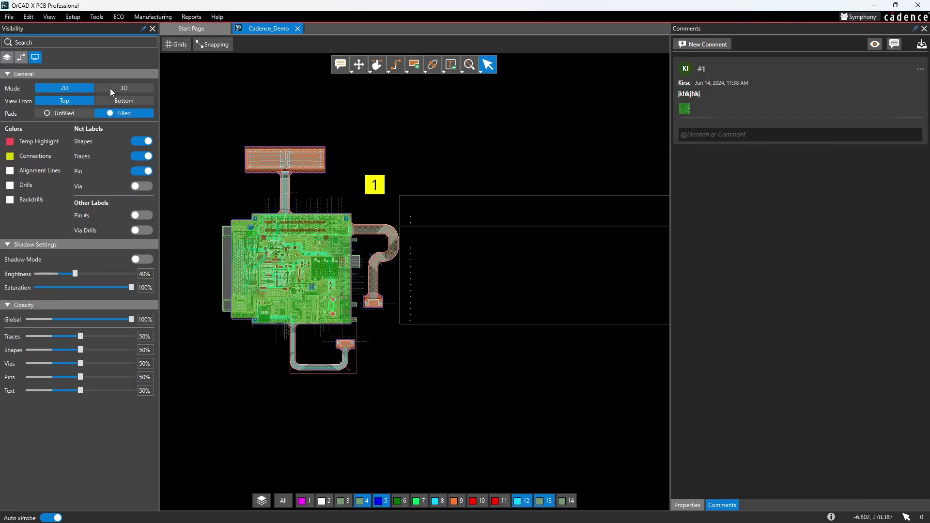
Step: Switch the board display to 3D mode from the Visibility panel and pan the view
{"action": "left_click", "coordinate": [21, 57]}
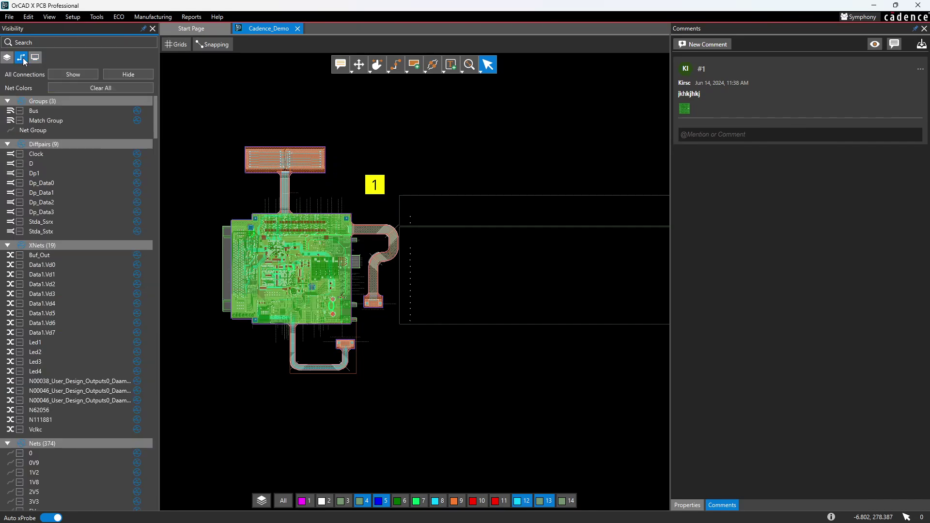
{"action": "left_click", "coordinate": [7, 58]}
{"action": "left_click", "coordinate": [35, 57]}
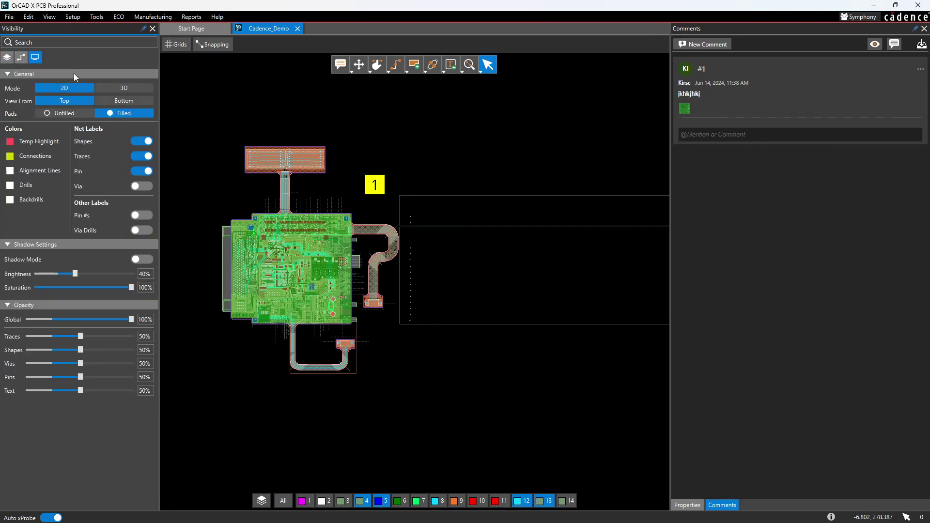
{"action": "left_click", "coordinate": [129, 88]}
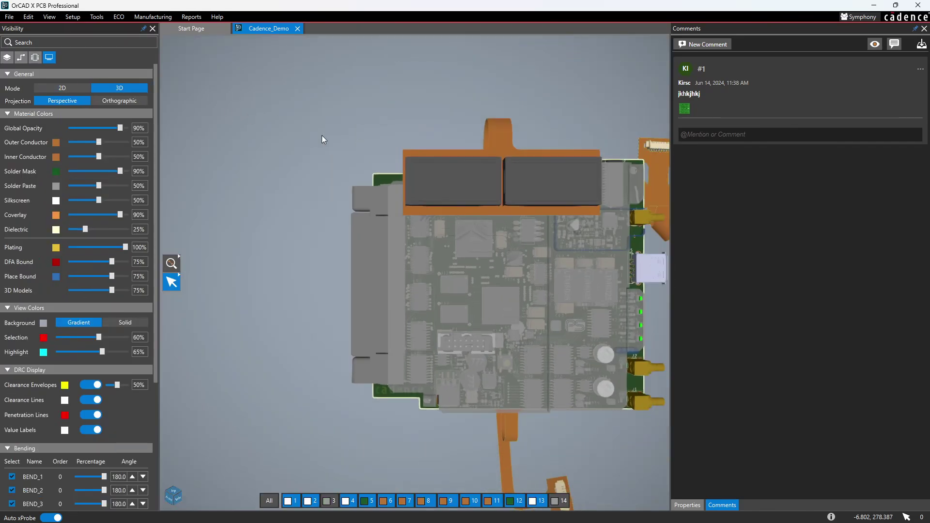
{"action": "middle_click_drag", "start_coordinate": [533, 221], "coordinate": [418, 163]}
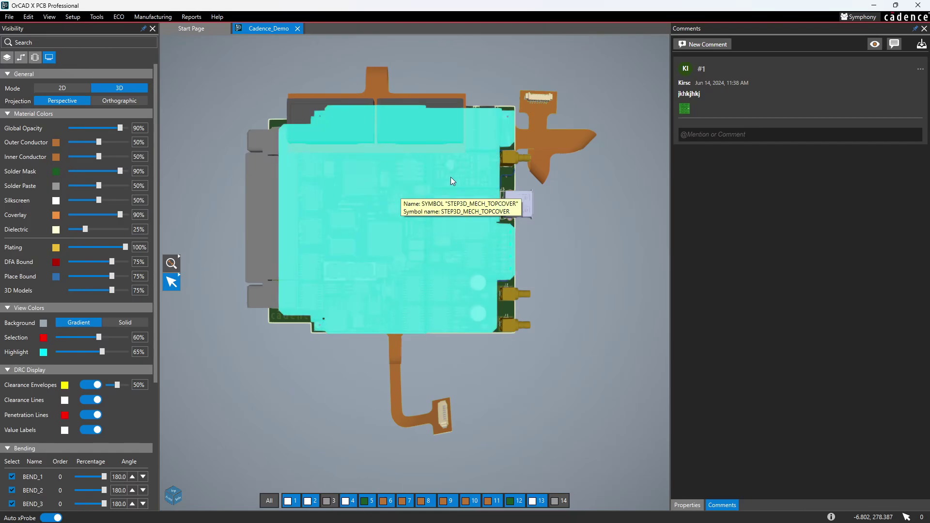
Step: Adjust the Bending sliders to change the bend angle of all flex sections
{"action": "left_click_drag", "start_coordinate": [156, 345], "coordinate": [161, 464]}
{"action": "mouse_move", "coordinate": [104, 389]}
{"action": "left_mouse_down"}
{"action": "mouse_move", "coordinate": [89, 389]}
{"action": "mouse_move", "coordinate": [109, 389]}
{"action": "left_mouse_up"}
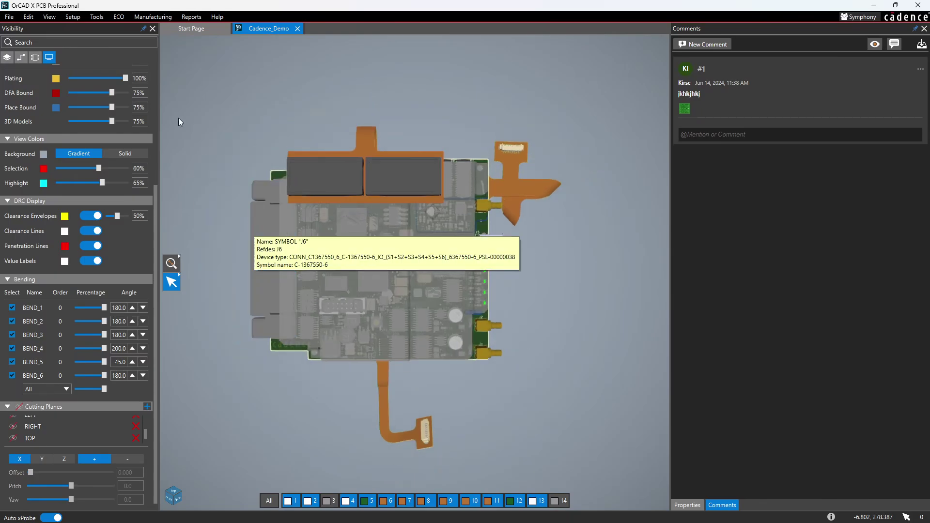
{"action": "scroll", "coordinate": [150, 131], "scroll_direction": "up", "scroll_amount": 3}
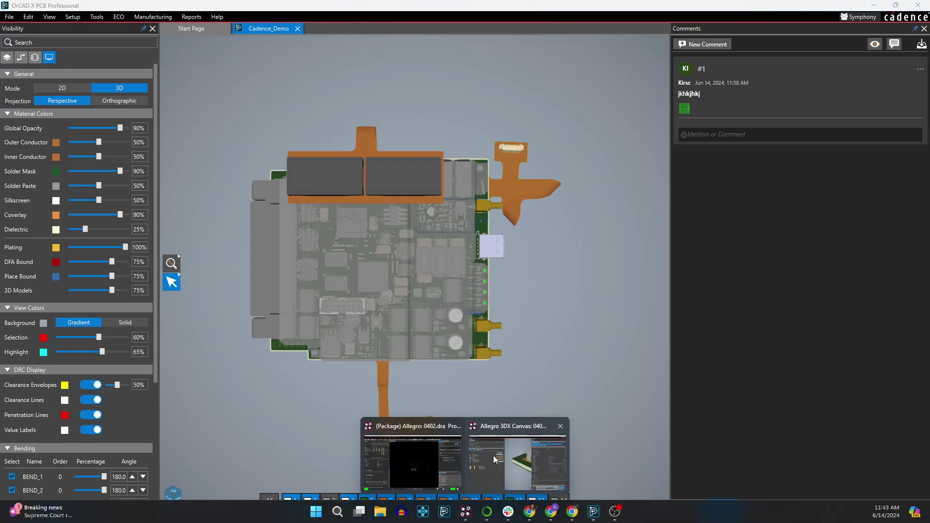
Step: Bring up the Allegro 3DX Canvas 0402 package window and close it
{"action": "left_click", "coordinate": [521, 440]}
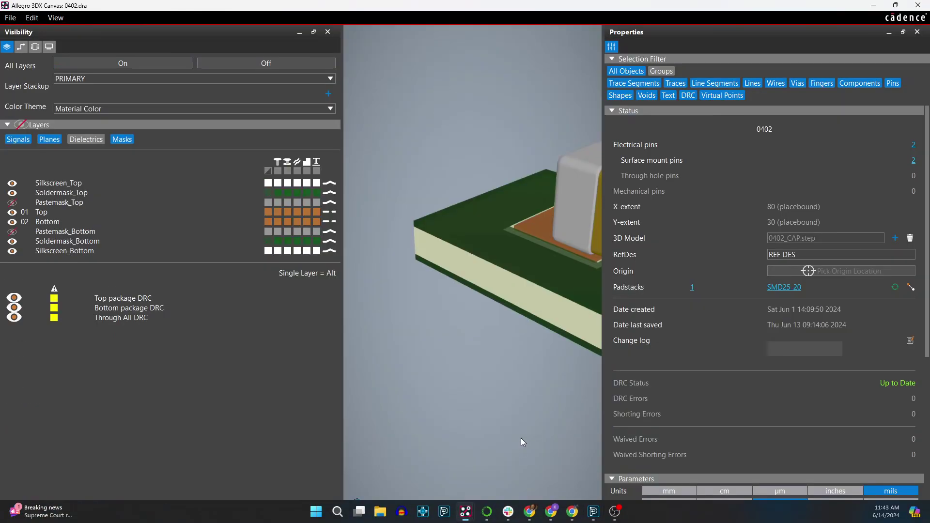
{"action": "left_click", "coordinate": [917, 6]}
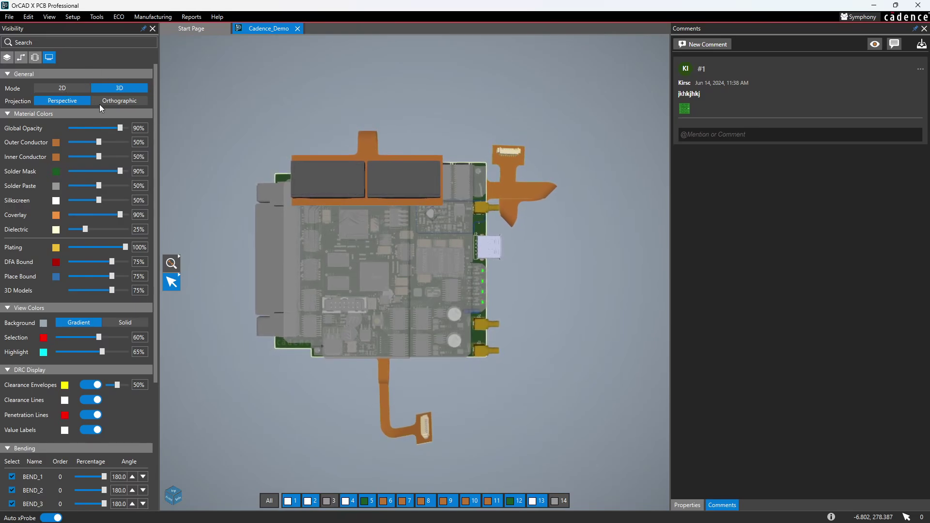
Step: Toggle 2D and back to 3D, show Properties, refresh DRC, and widen the Visibility panel
{"action": "left_click", "coordinate": [72, 88]}
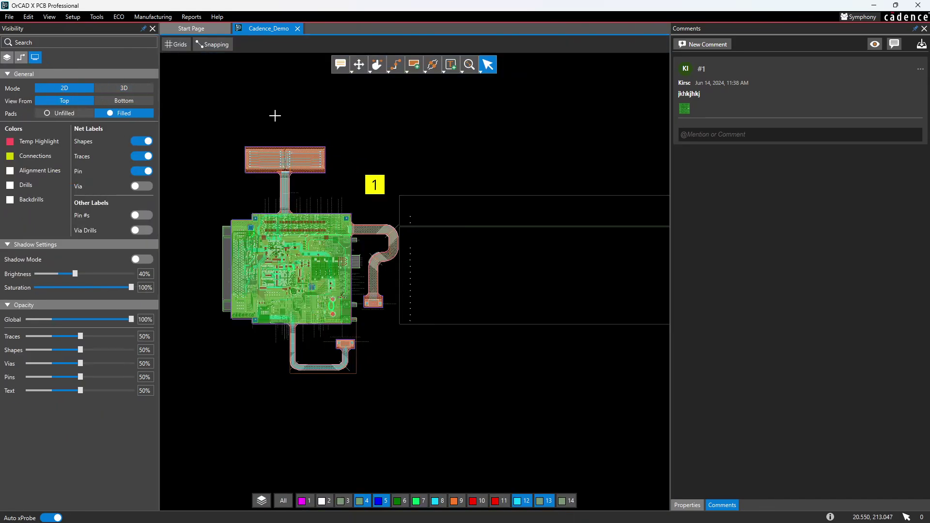
{"action": "left_click", "coordinate": [124, 87]}
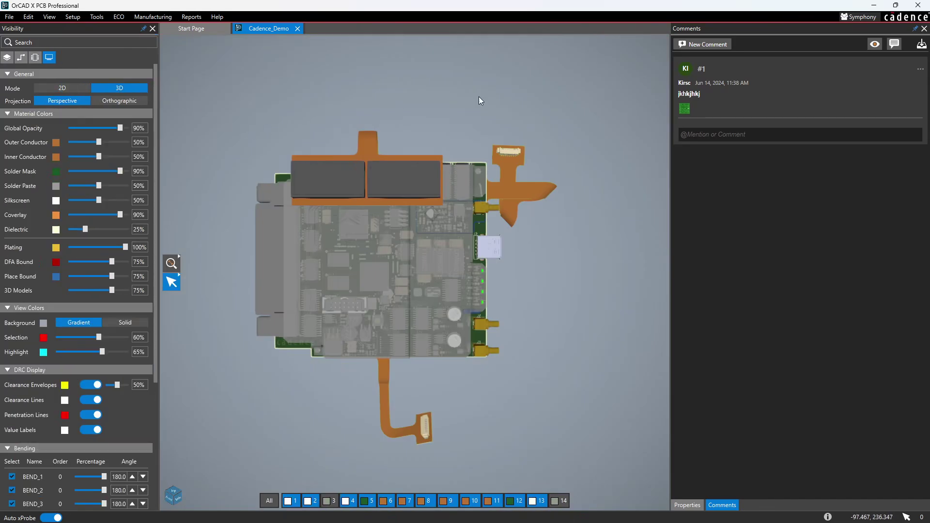
{"action": "left_click", "coordinate": [688, 505]}
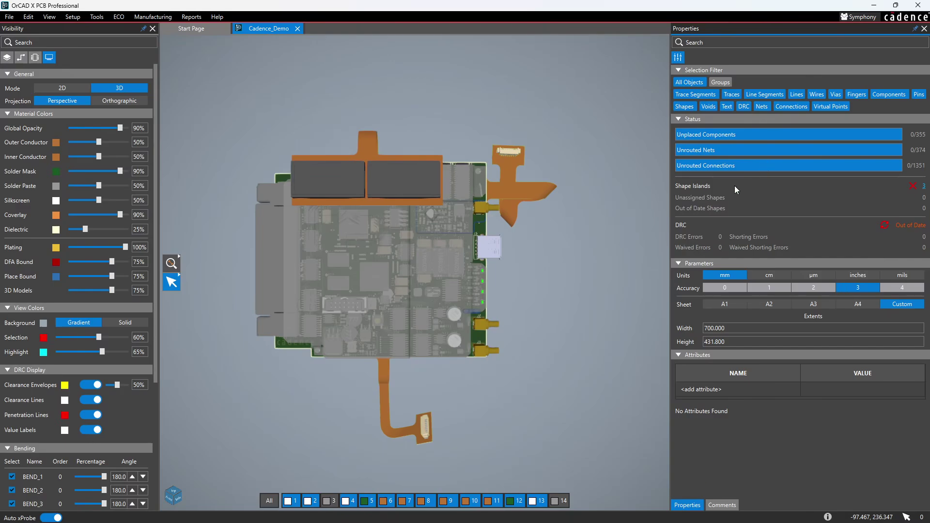
{"action": "left_click", "coordinate": [883, 226]}
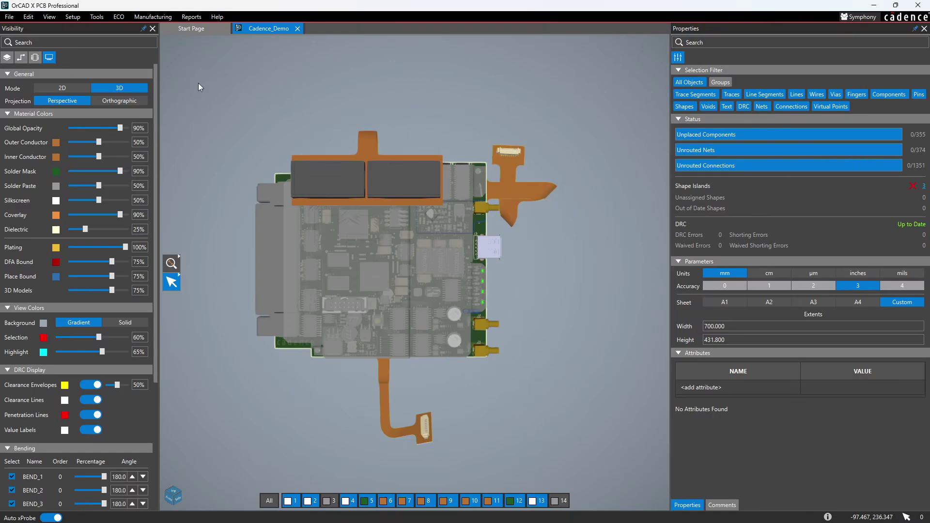
{"action": "left_click_drag", "start_coordinate": [159, 125], "coordinate": [188, 137]}
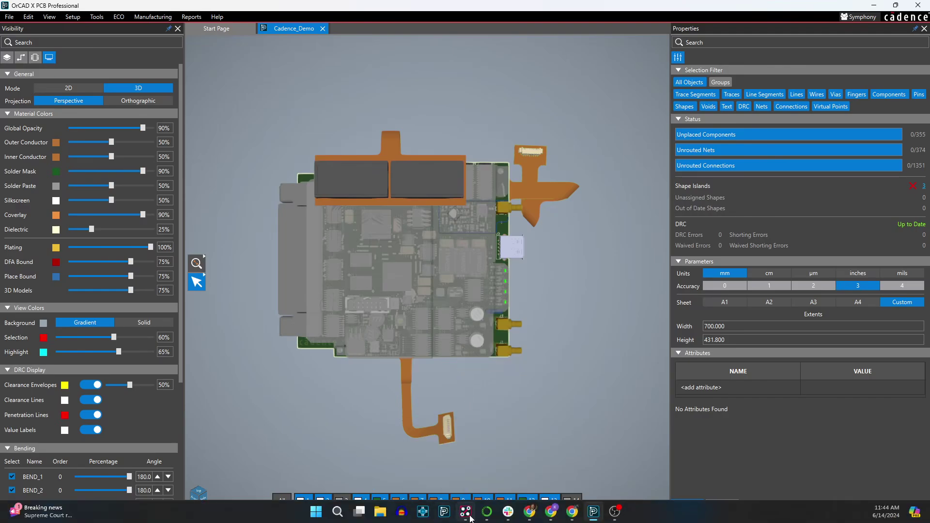
Step: Bring the Allegro 0402 window forward, narrow its left panels, and cancel the unfinished comment
{"action": "left_click", "coordinate": [467, 514]}
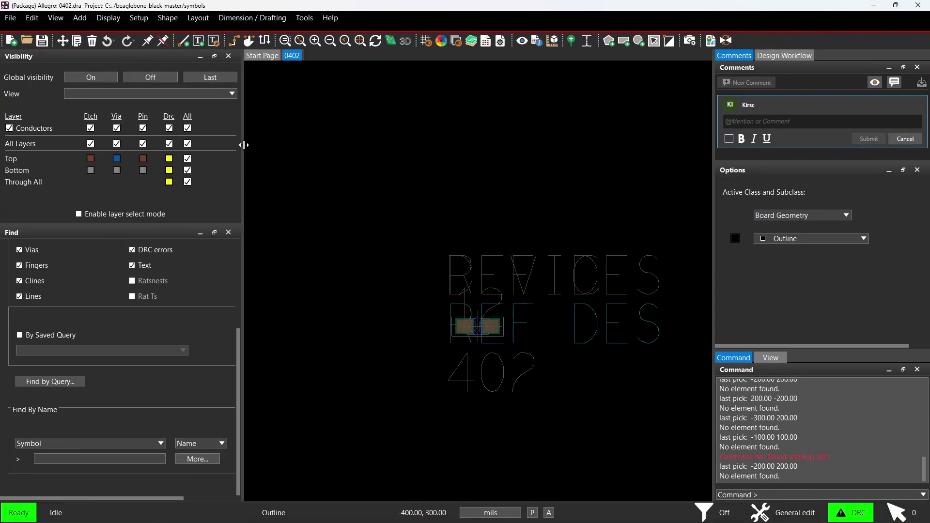
{"action": "left_click_drag", "start_coordinate": [244, 145], "coordinate": [181, 148]}
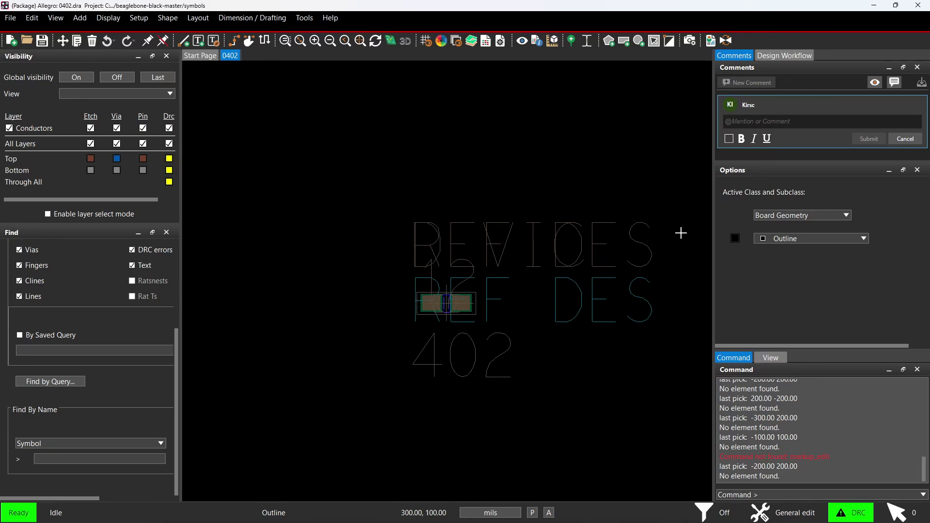
{"action": "left_click", "coordinate": [905, 139]}
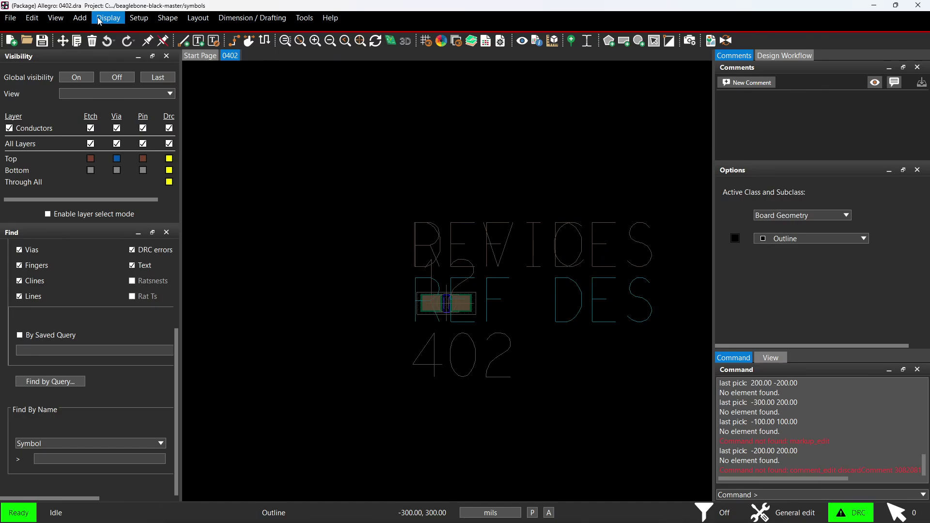
Step: Return to OrCAD X PCB Professional showing the Cadence_Demo board in 3D with its design properties
{"action": "mouse_move", "coordinate": [529, 522]}
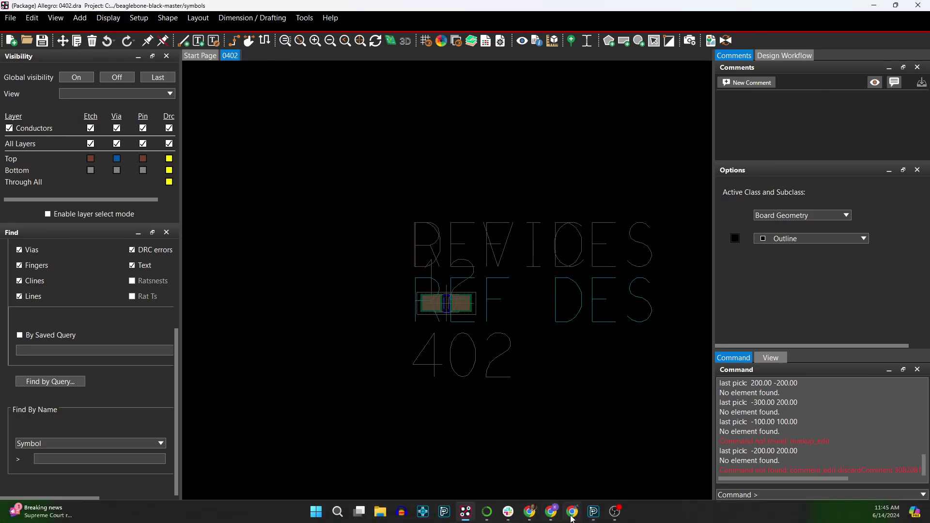
{"action": "left_click", "coordinate": [593, 512]}
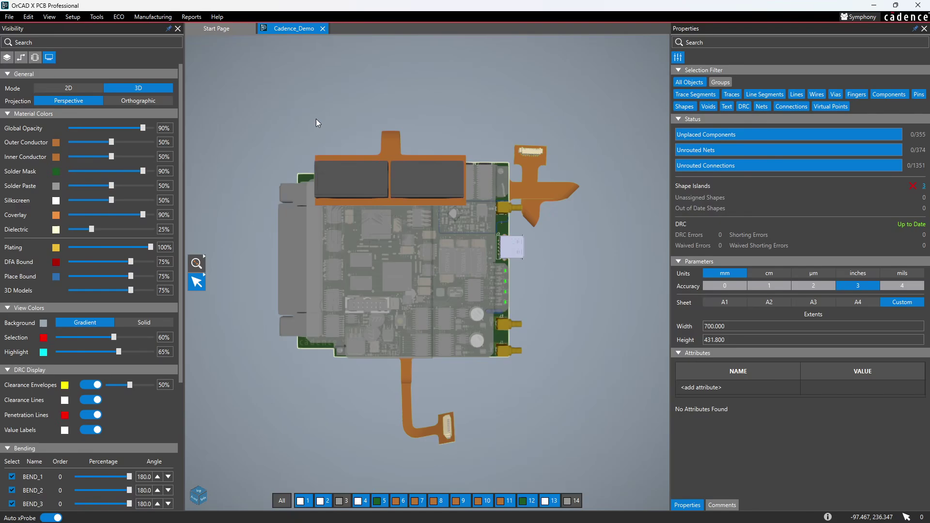